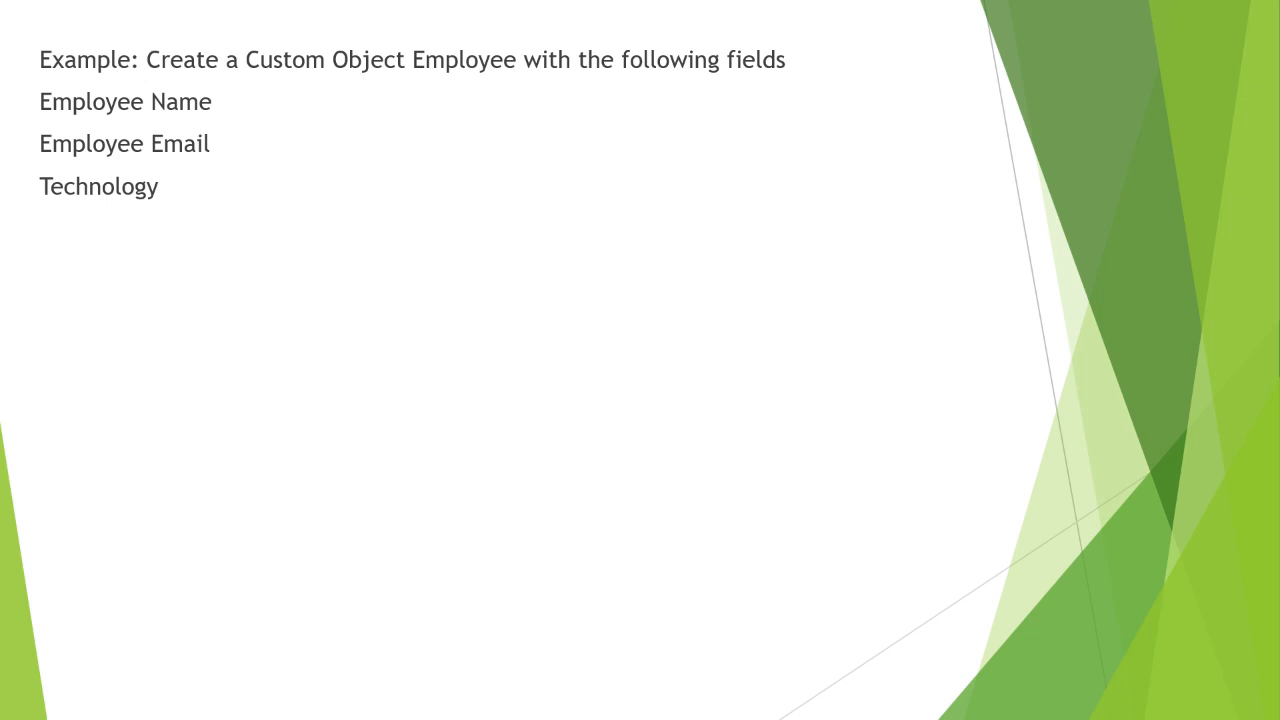
- Switch to Chrome and open Setup's Object Manager, browsing its list of 158+ objects
key("alt+Tab")
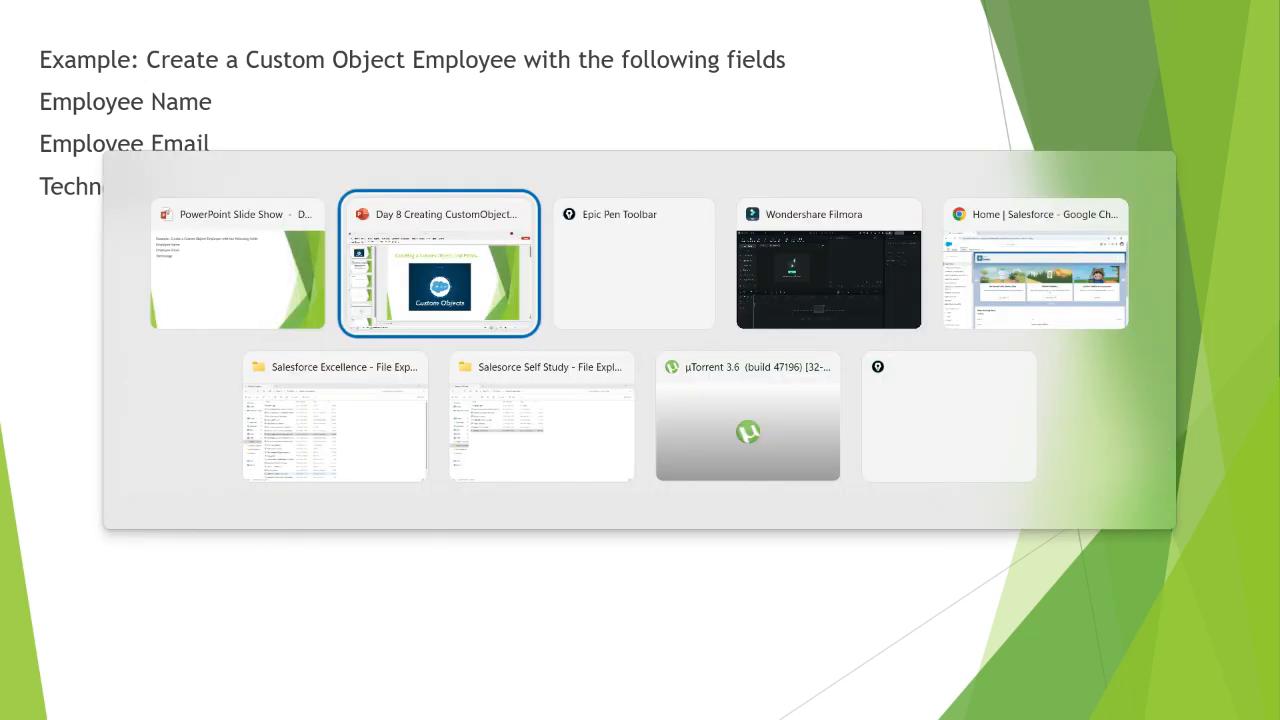
key("alt+Tab")
key("alt+Tab")
key("alt+Tab")
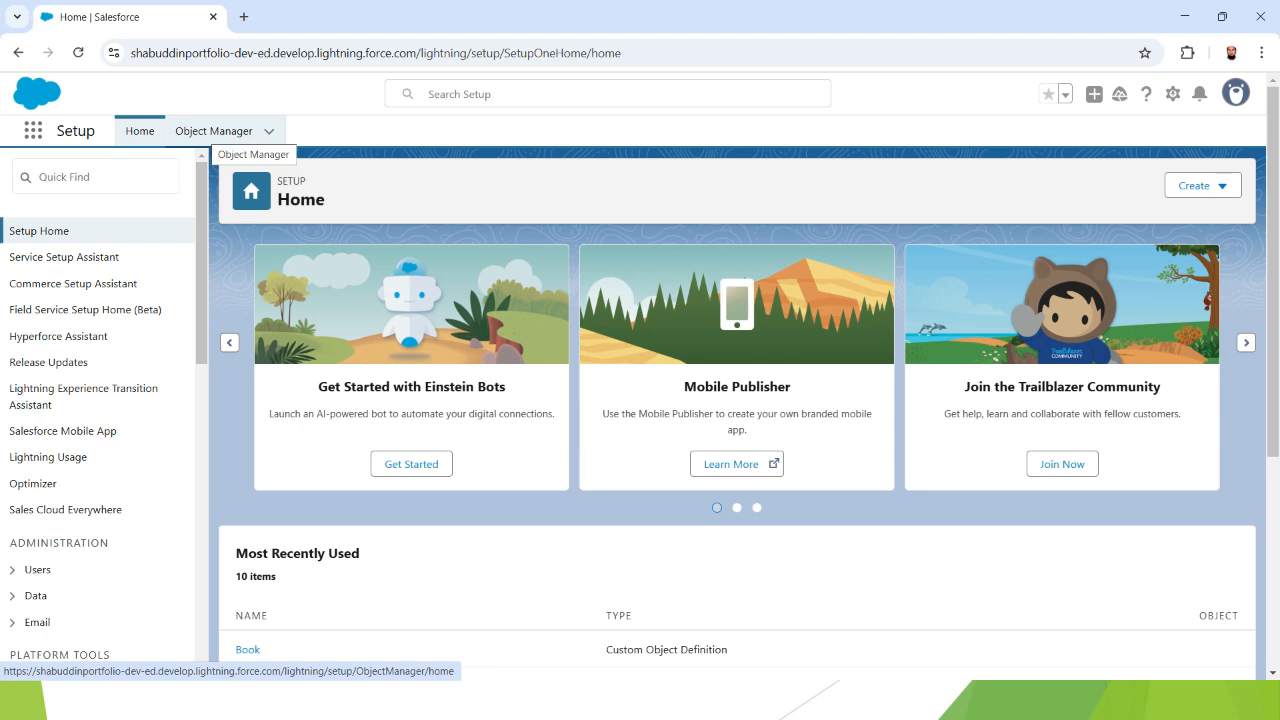
left_click(214, 131)
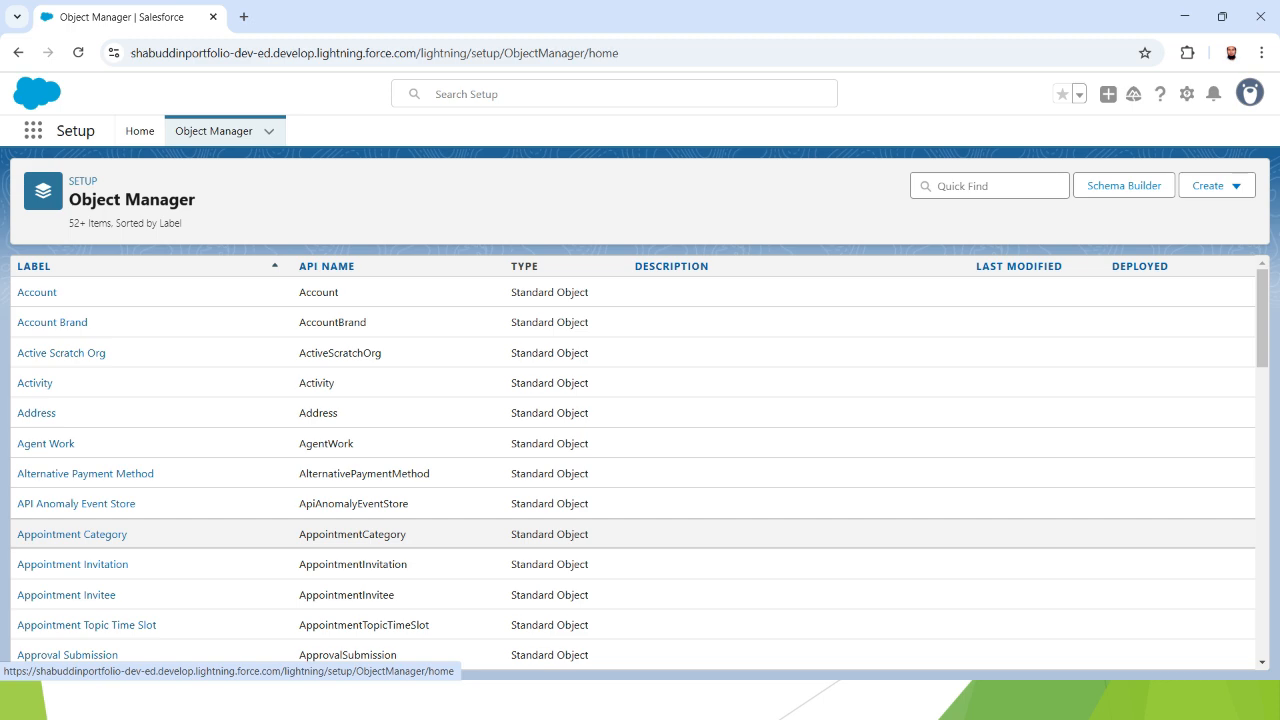
scroll(640, 460, "down", 3)
scroll(640, 460, "down", 7)
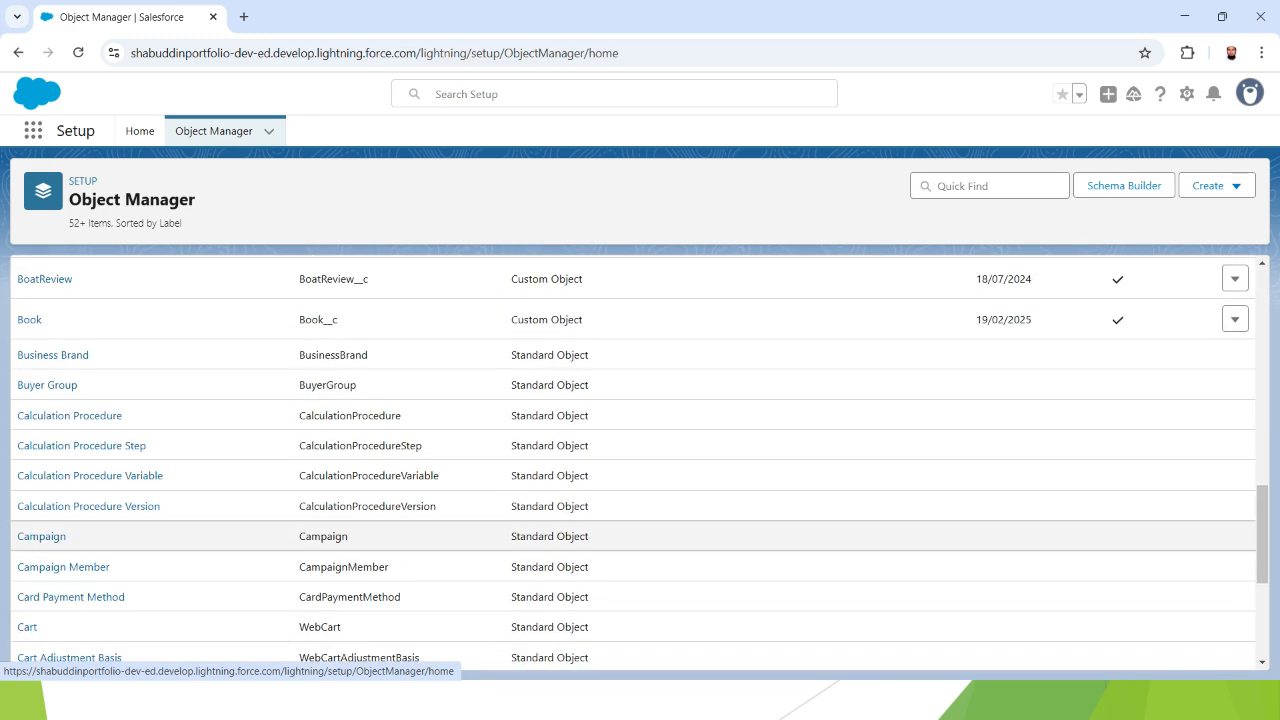
scroll(640, 545, "down", 4)
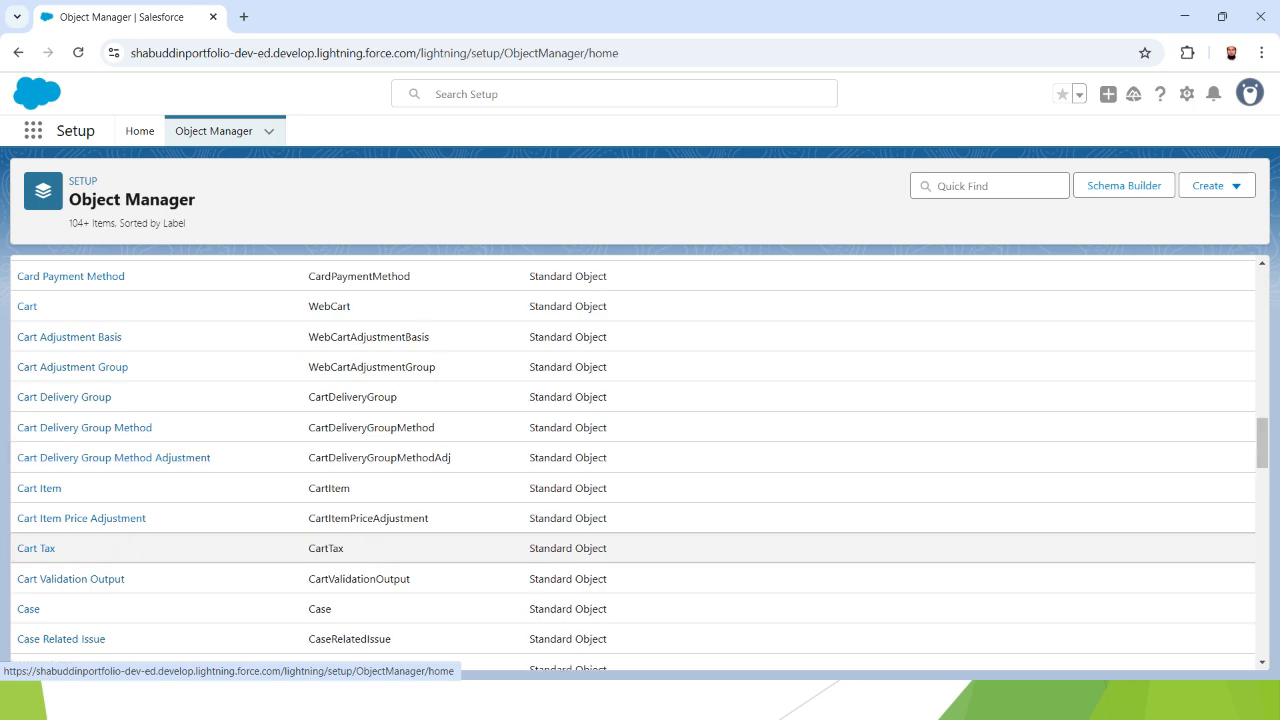
scroll(640, 545, "up", 8)
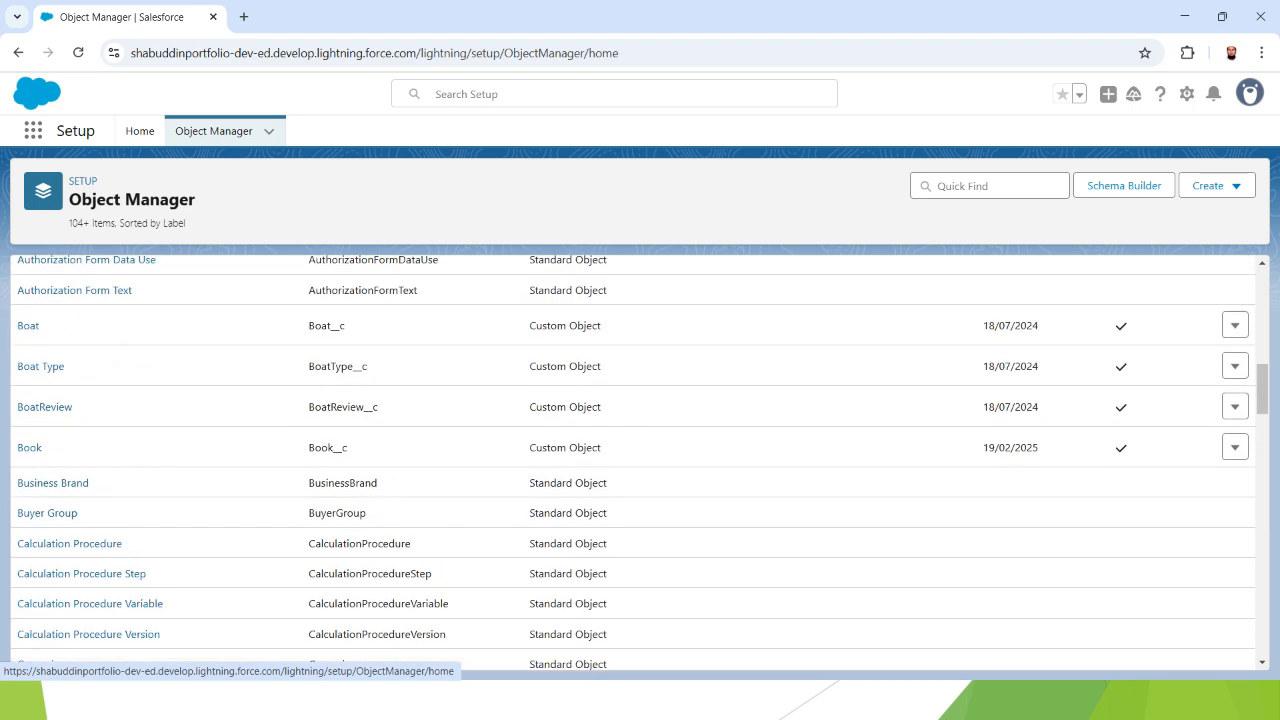
scroll(640, 545, "up", 7)
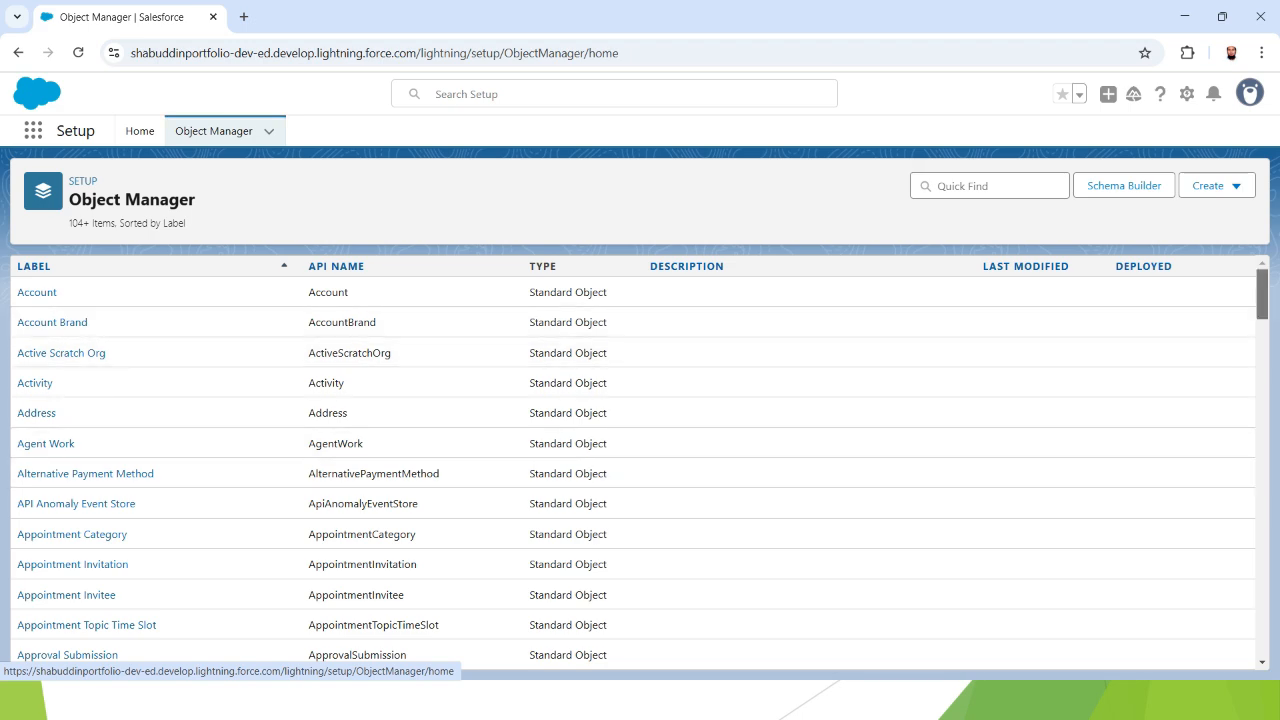
scroll(640, 460, "down", 3)
scroll(640, 460, "down", 10)
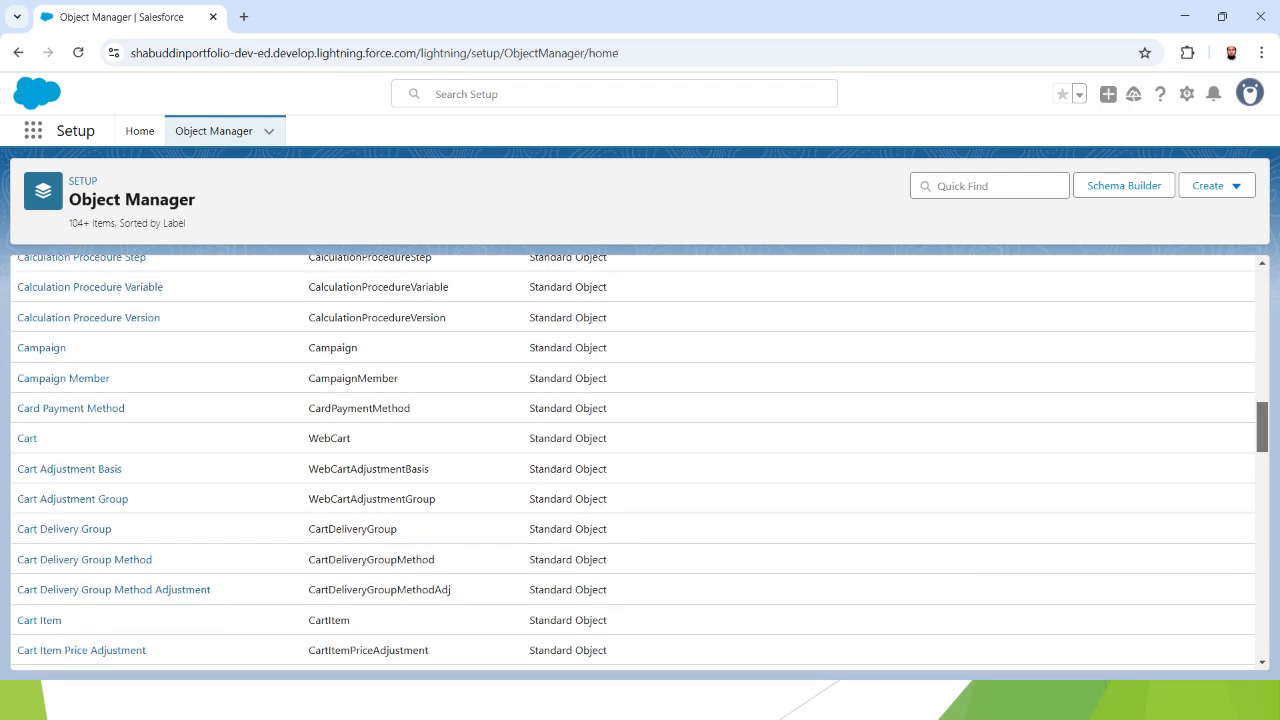
scroll(640, 460, "down", 10)
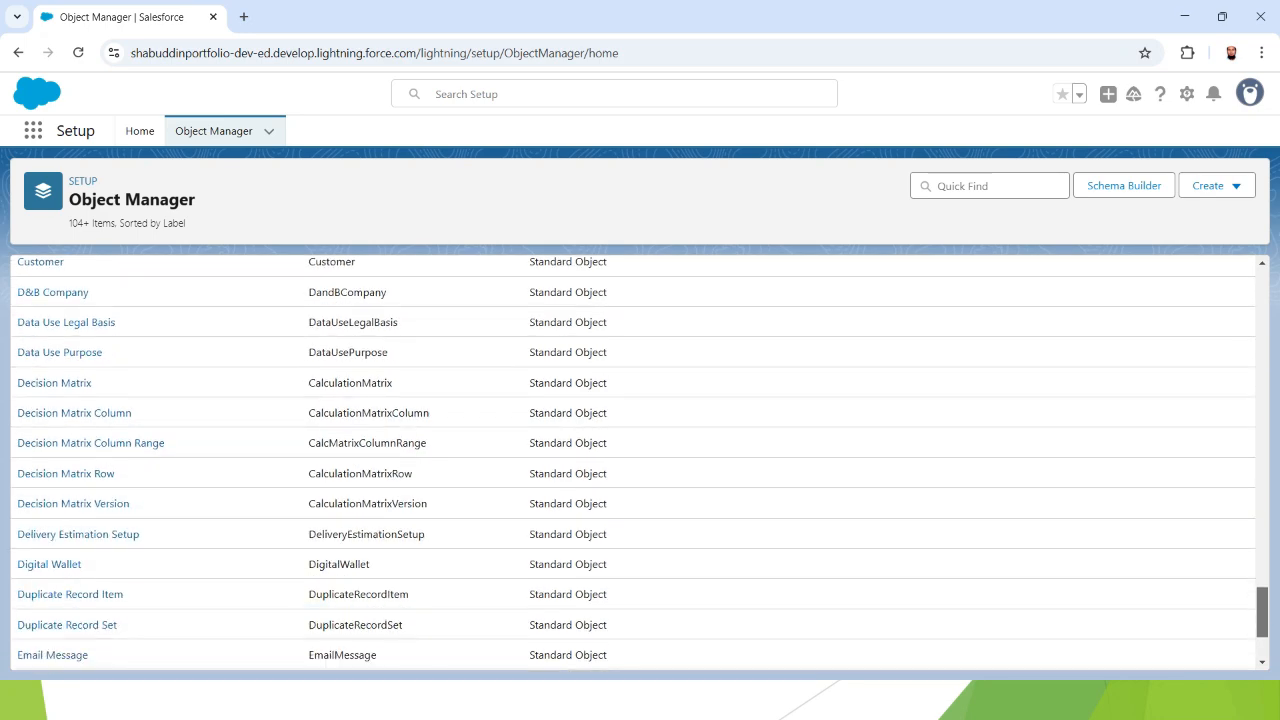
scroll(640, 460, "up", 20)
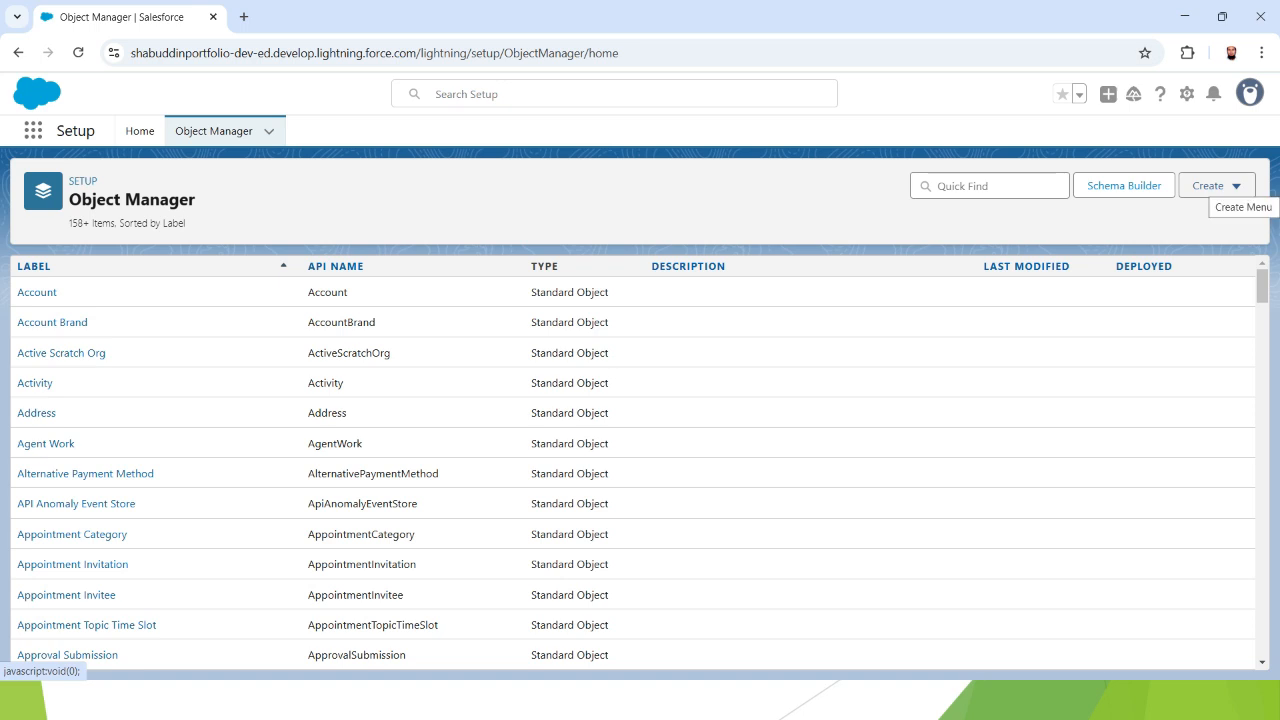
- Start a new custom object with Label 'Employee' and Plural Label 'Employees'
left_click(1215, 186)
key("Down")
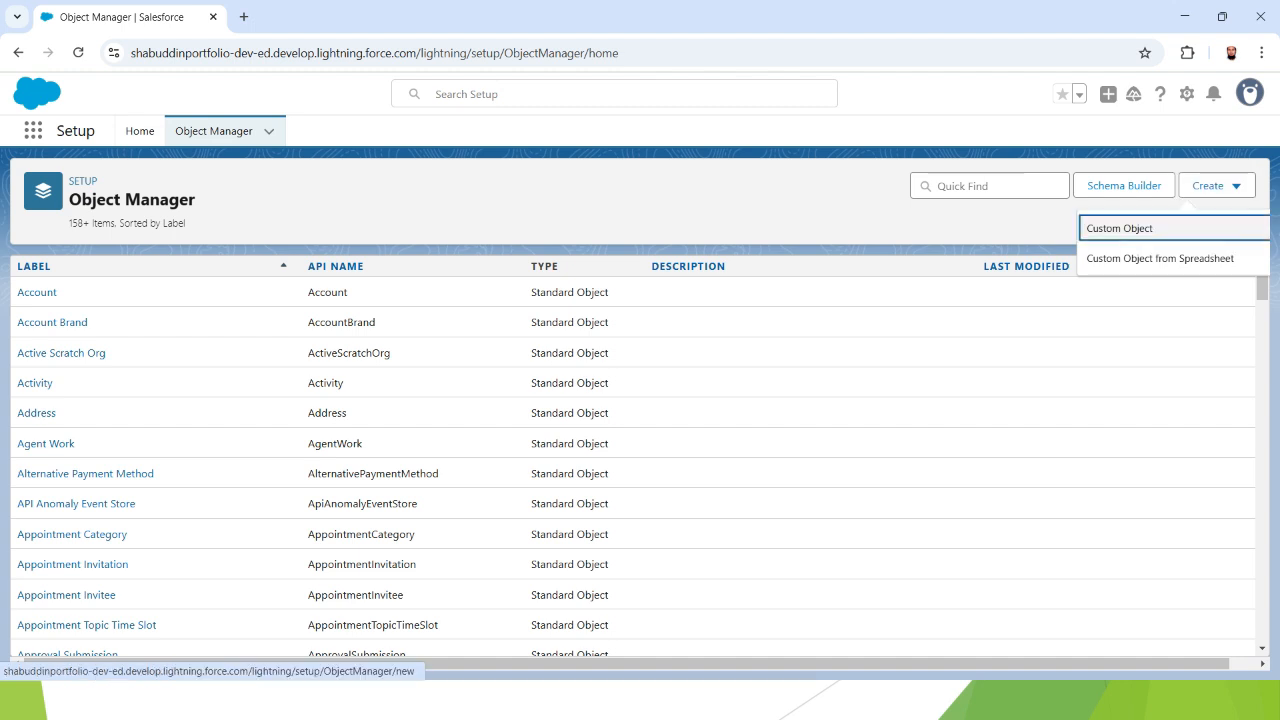
key("Return")
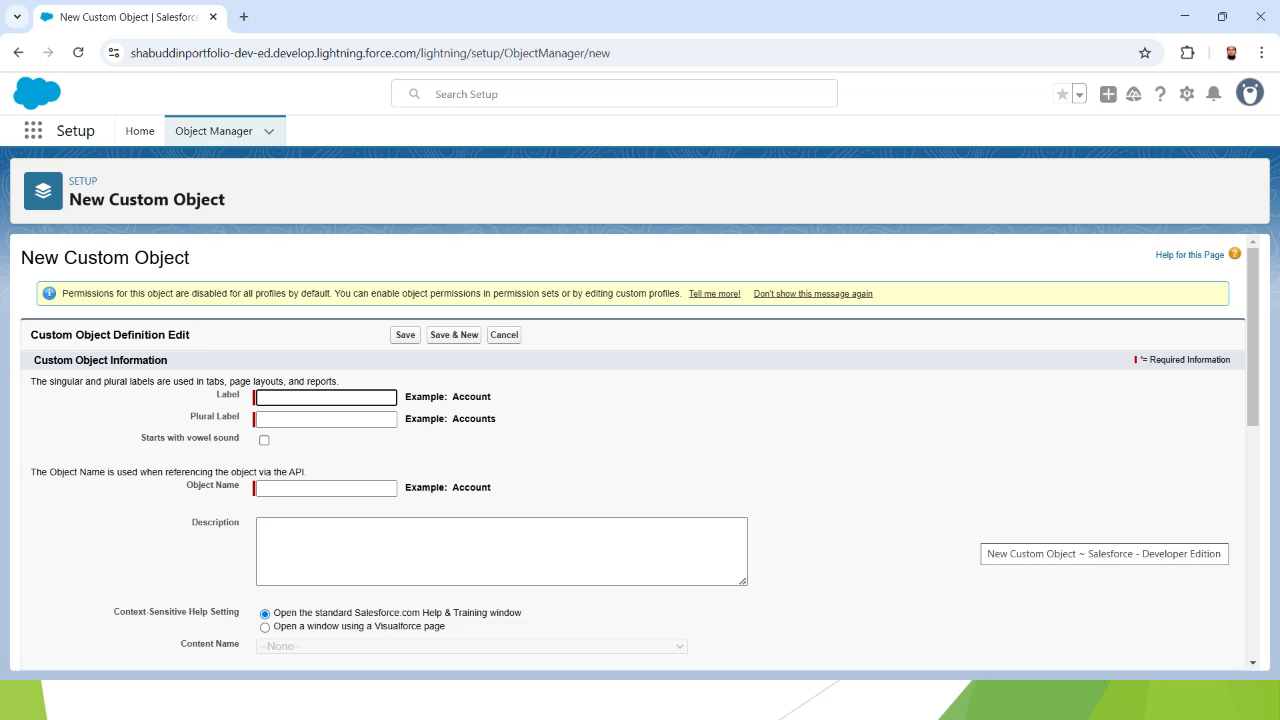
scroll(640, 450, "down", 5)
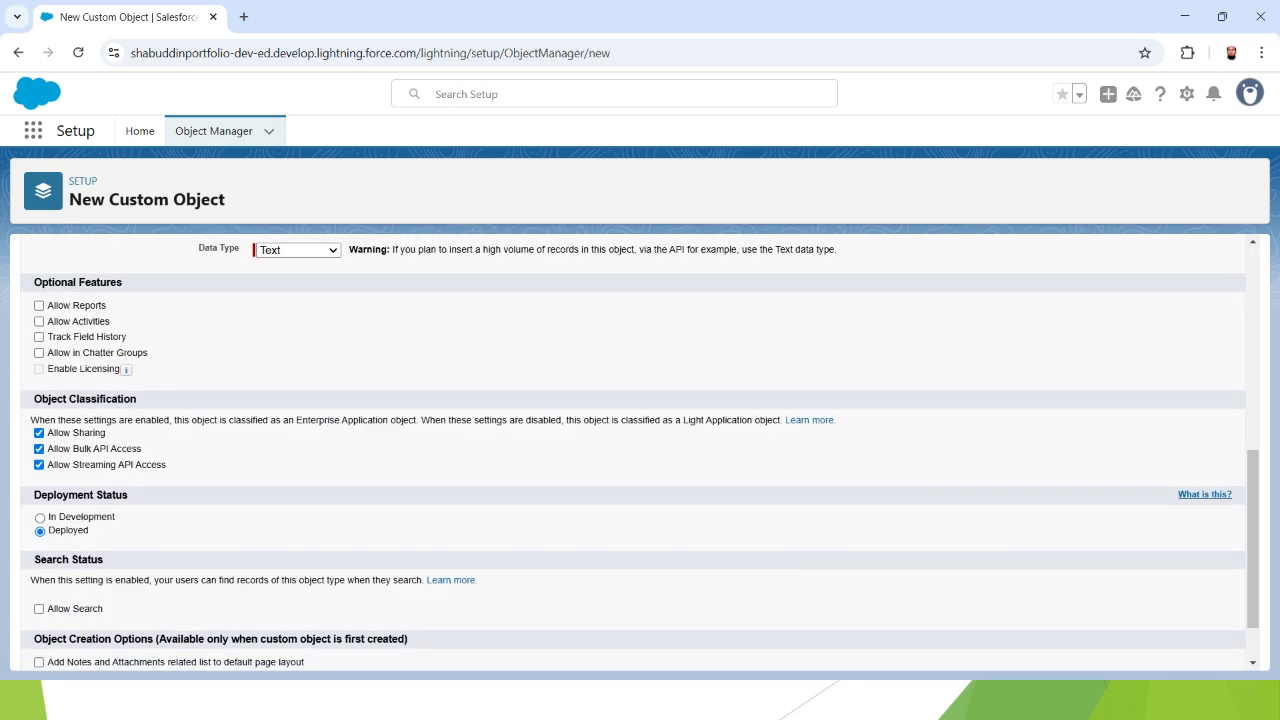
scroll(640, 450, "up", 8)
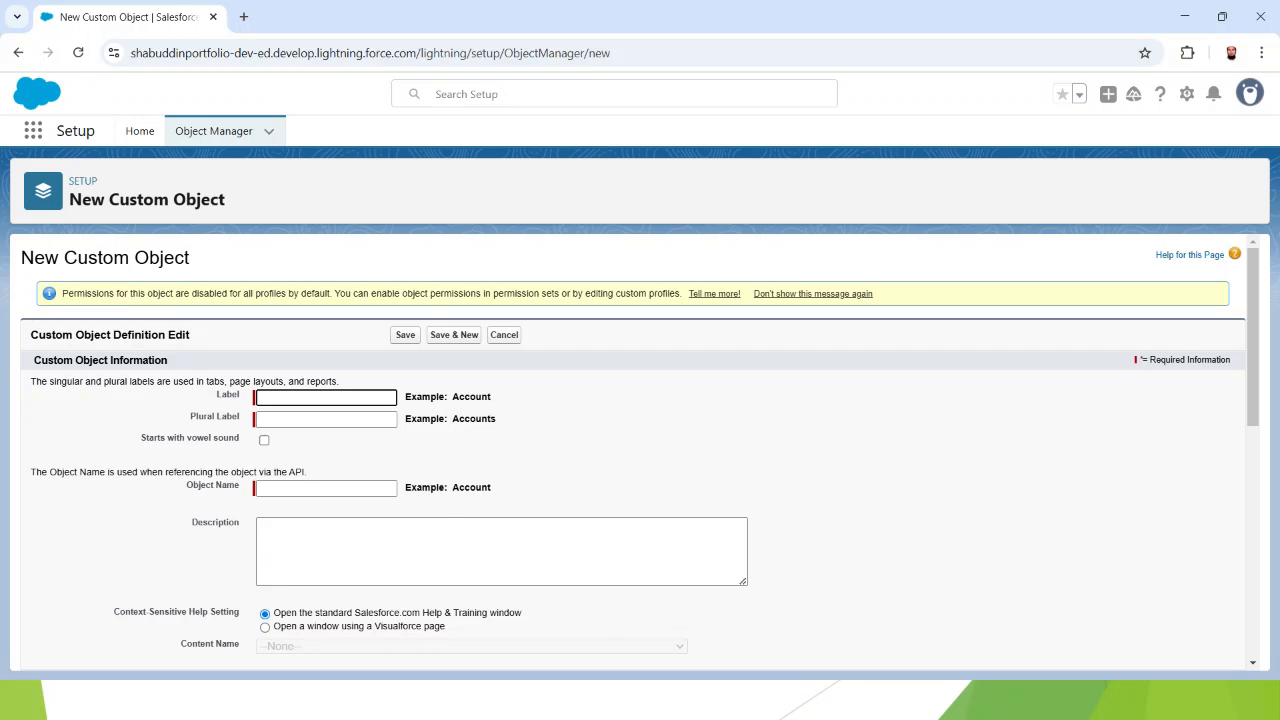
type("Employee")
key("Tab")
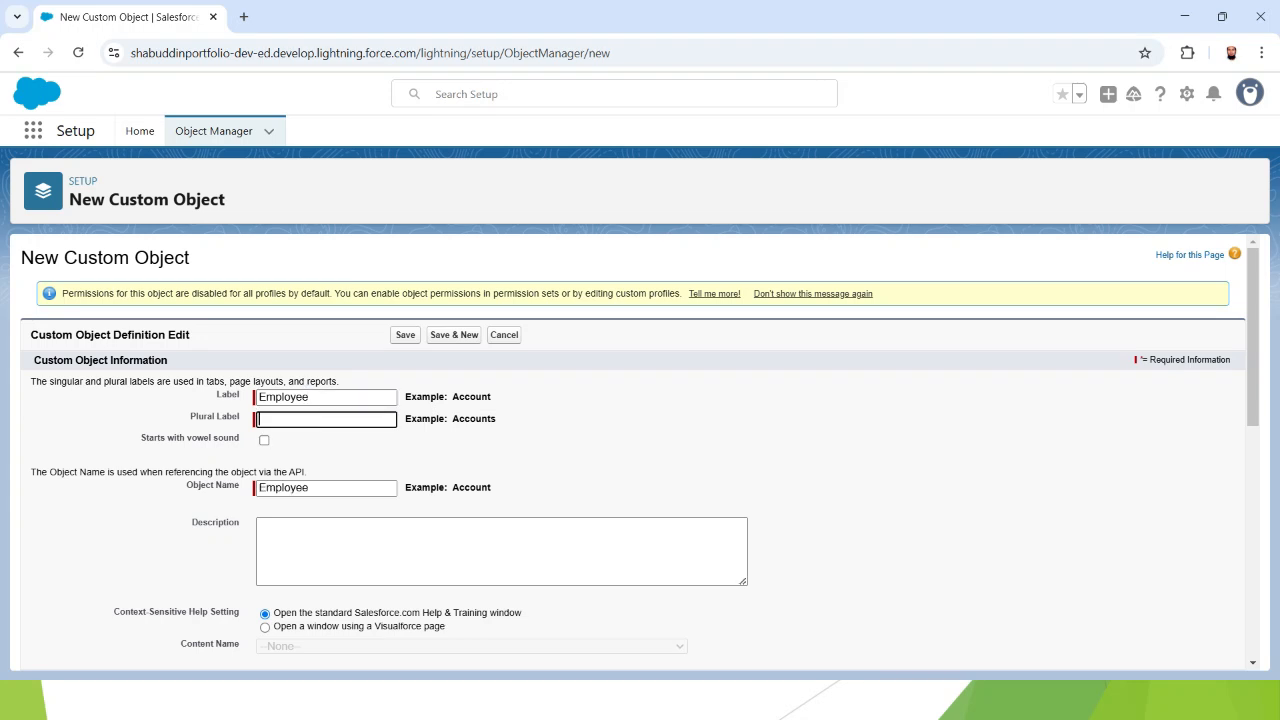
type("Employees")
- Enter the description 'this object is used to store employee data' and confirm Record Name 'Employee Name'
left_click(345, 545)
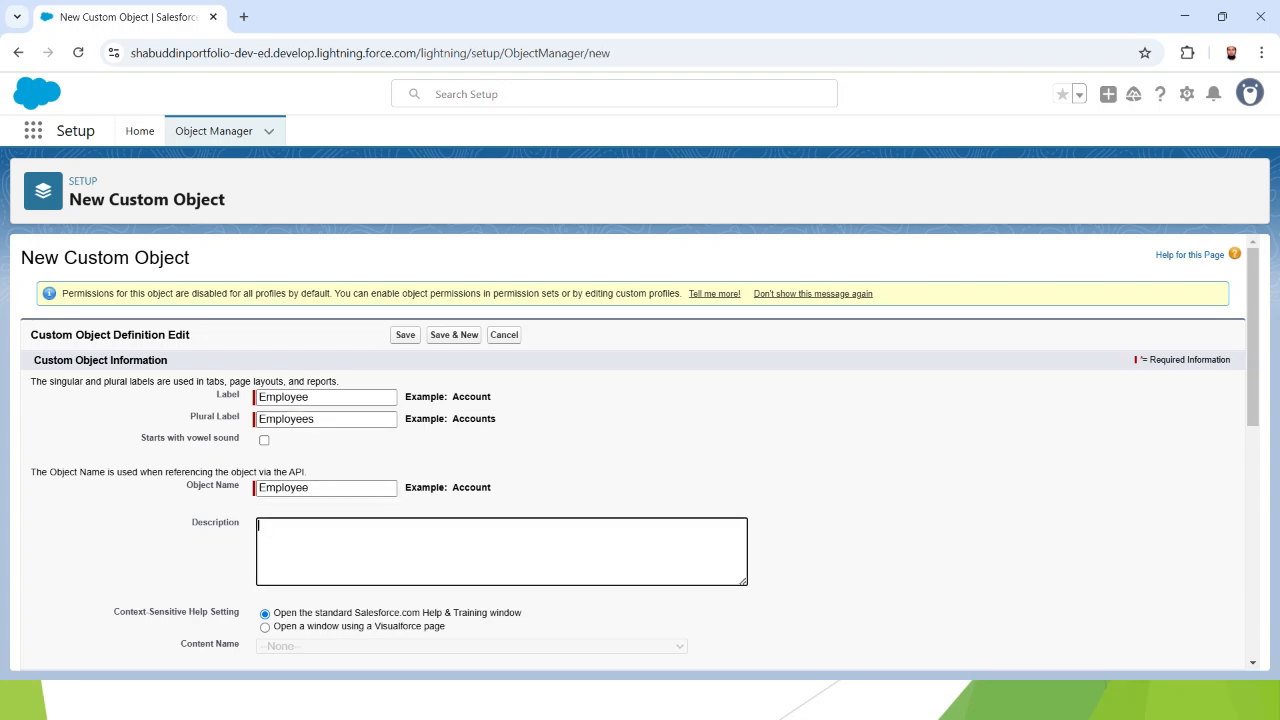
scroll(640, 453, "down", 1)
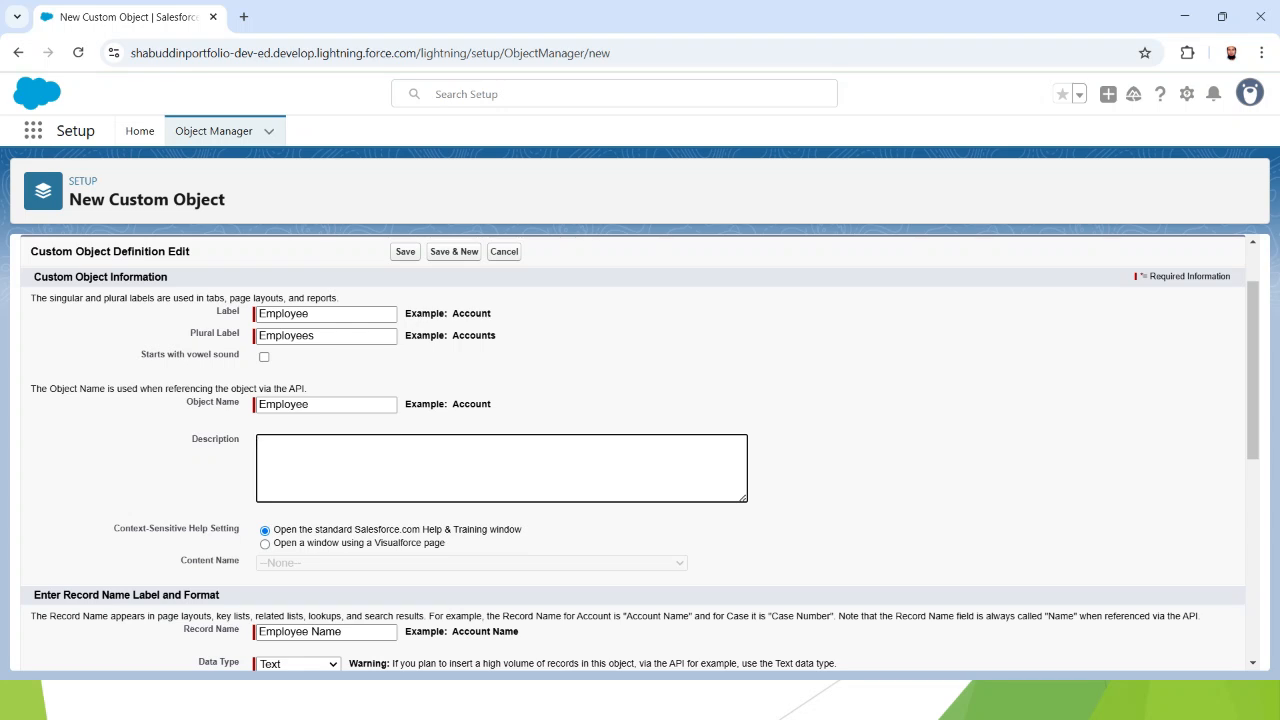
type("this object is used to store employee ")
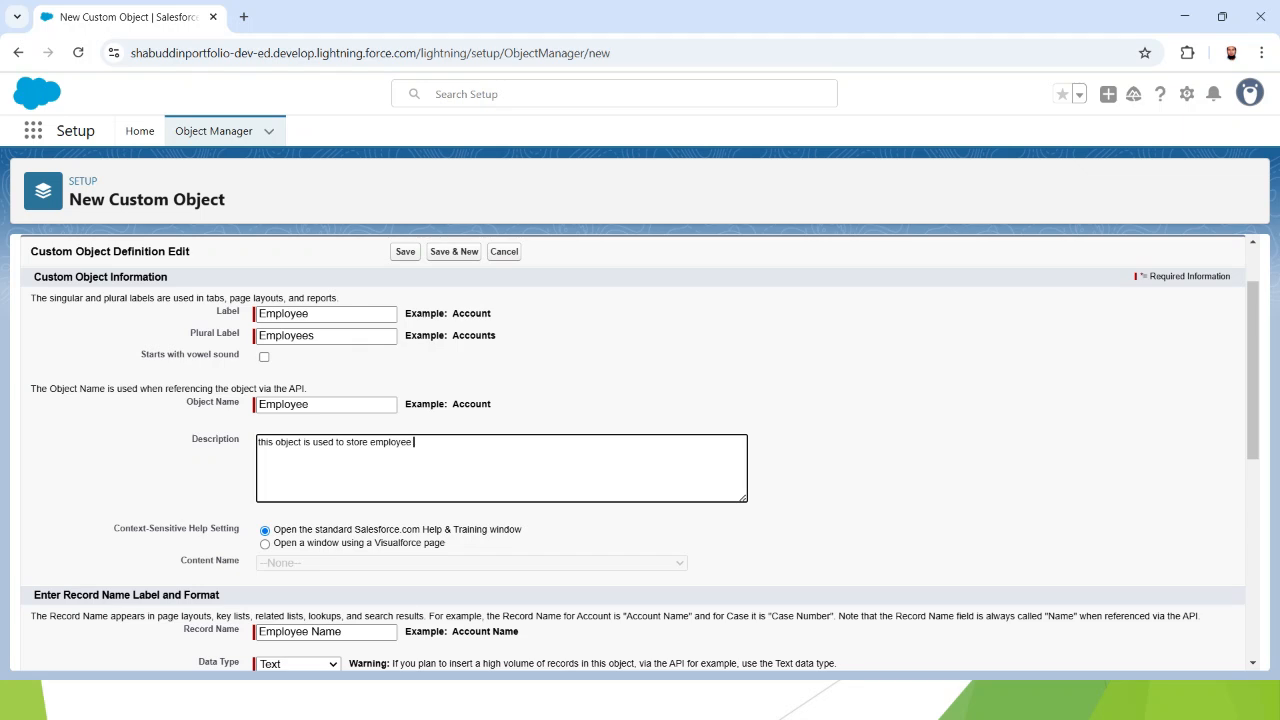
type("data")
scroll(640, 450, "down", 1)
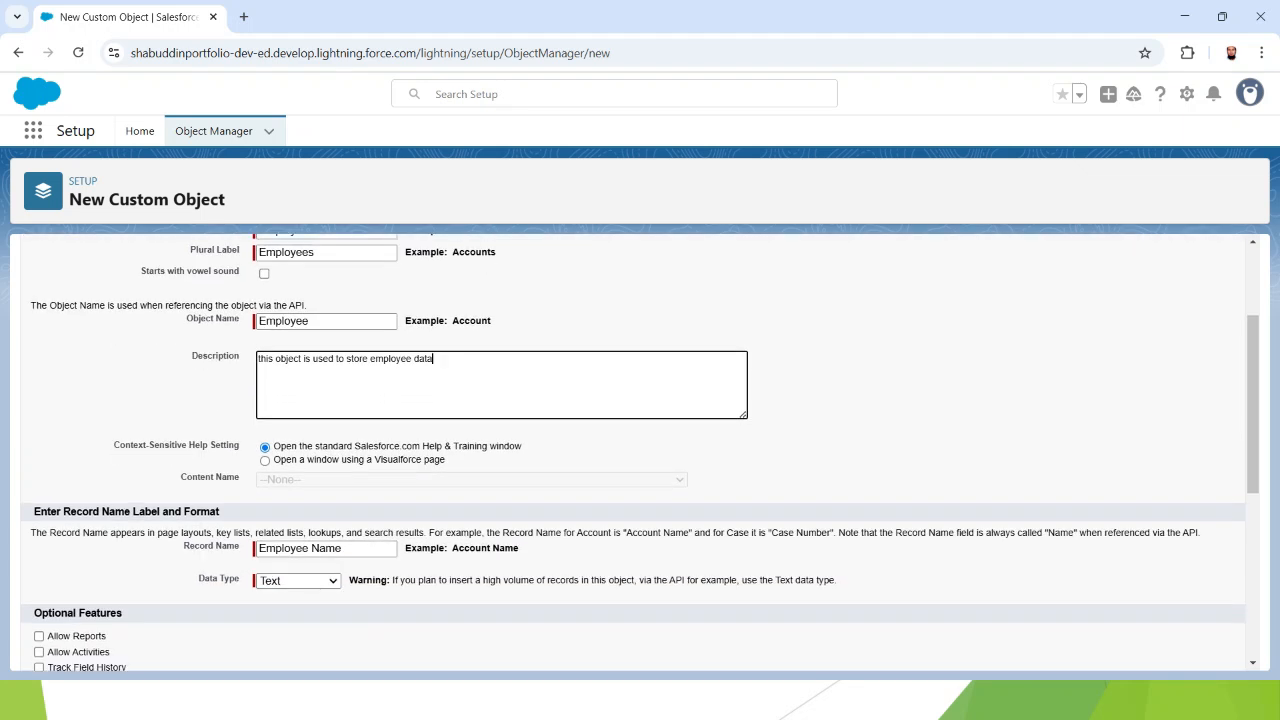
scroll(640, 450, "down", 1)
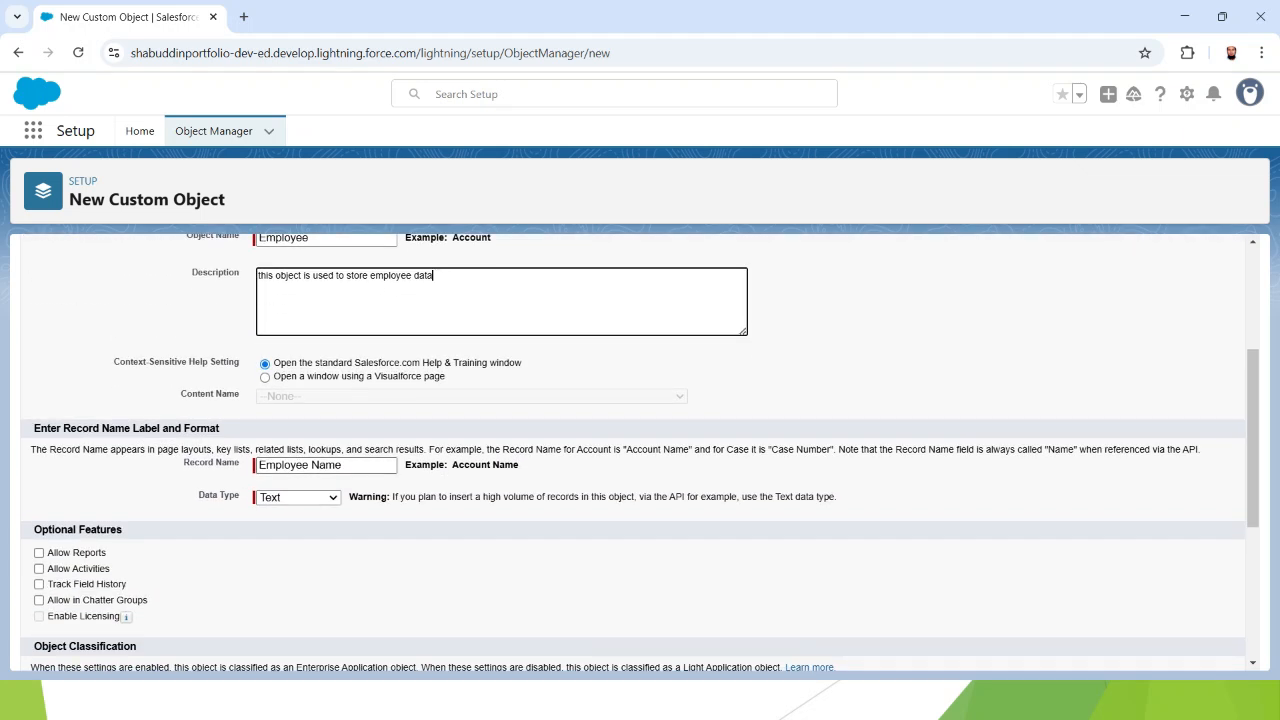
left_click_drag(183, 463, 236, 463)
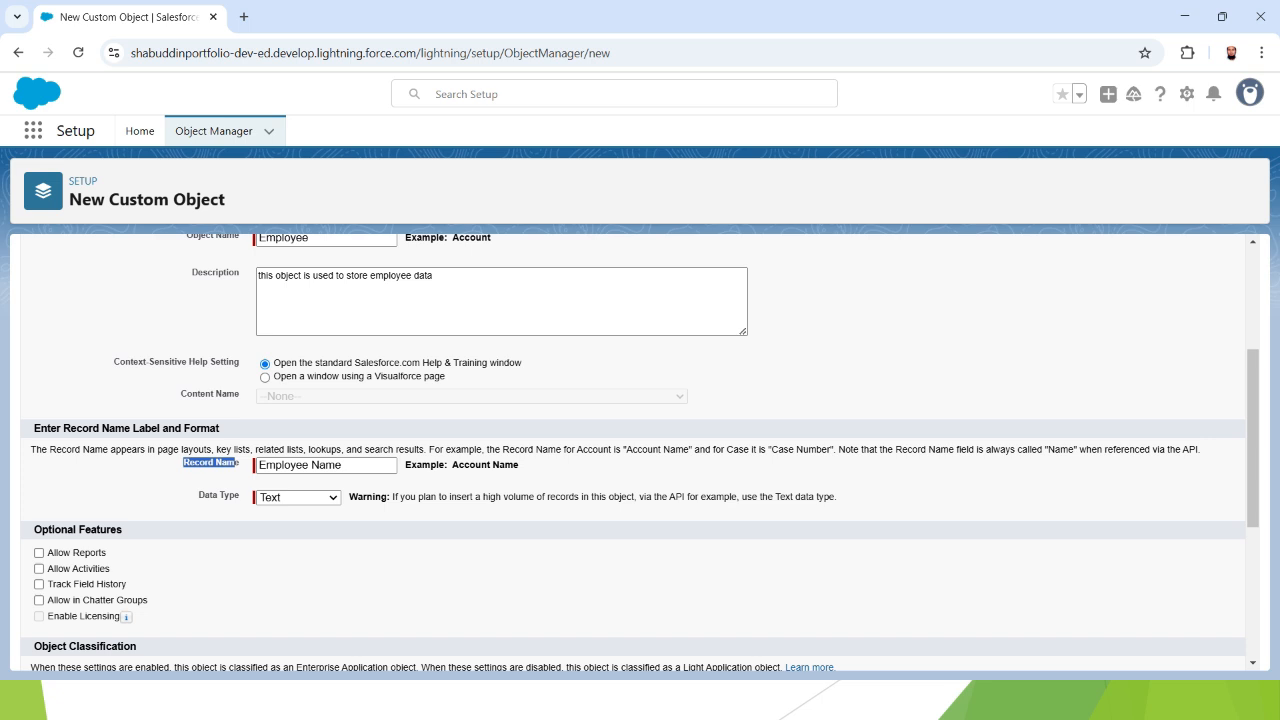
left_click(343, 465)
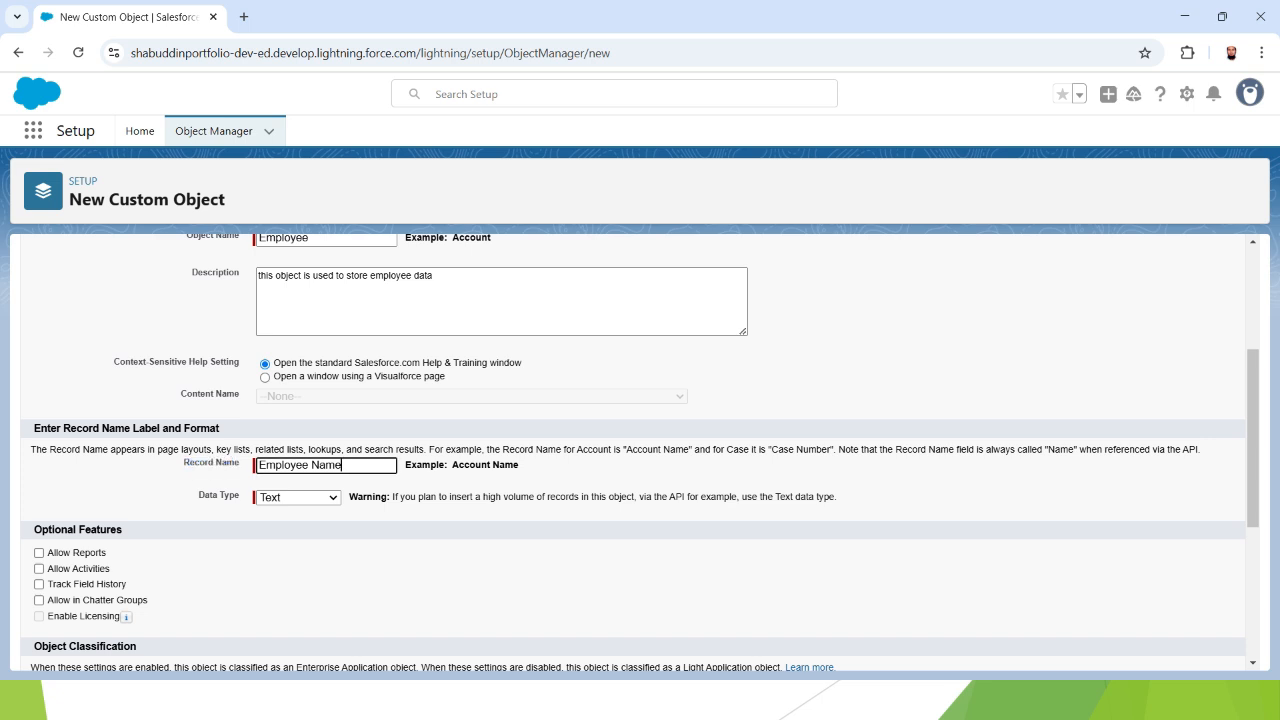
scroll(640, 450, "down", 1)
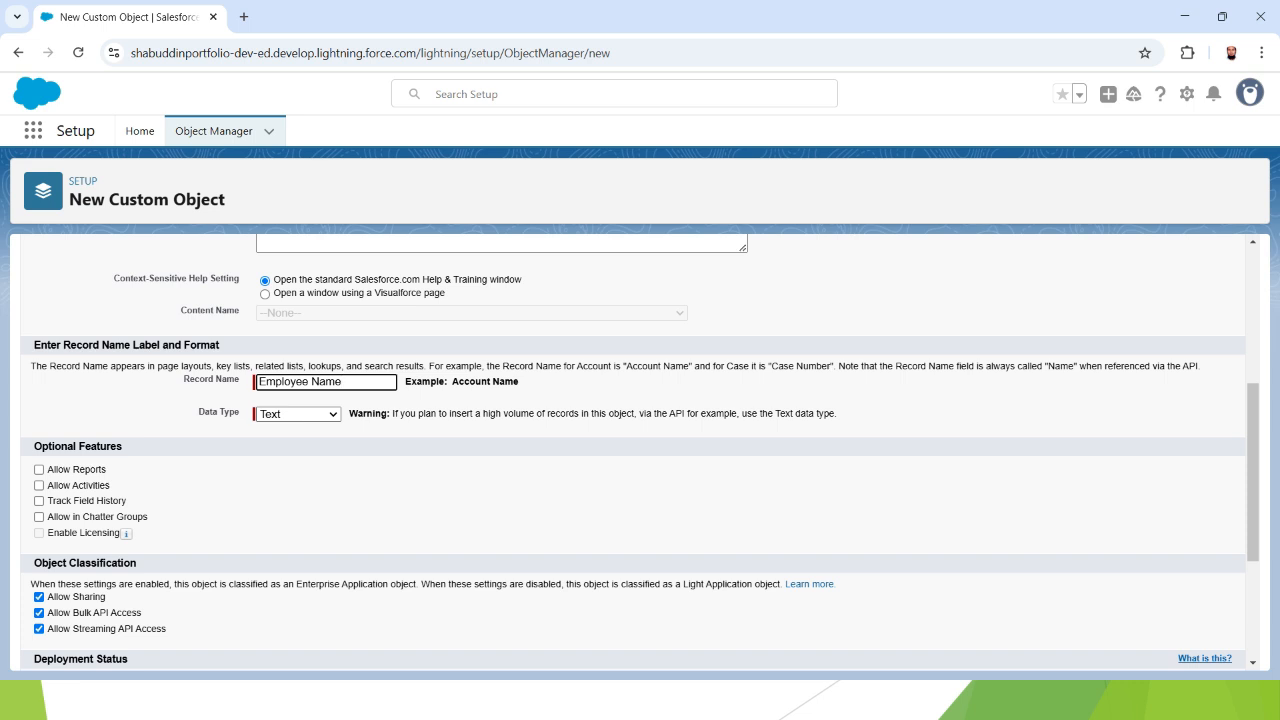
- Keep Text as the data type of the Employee Name record name
left_click(299, 414)
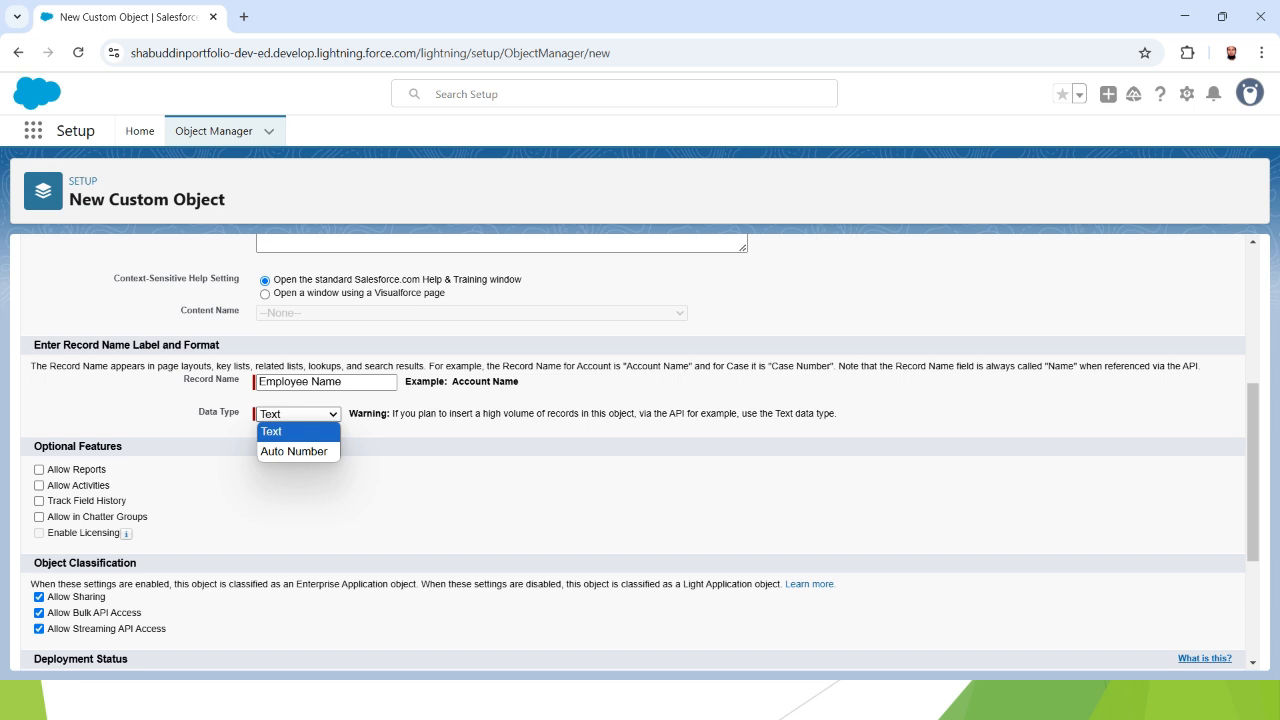
left_click(298, 432)
left_click(400, 470)
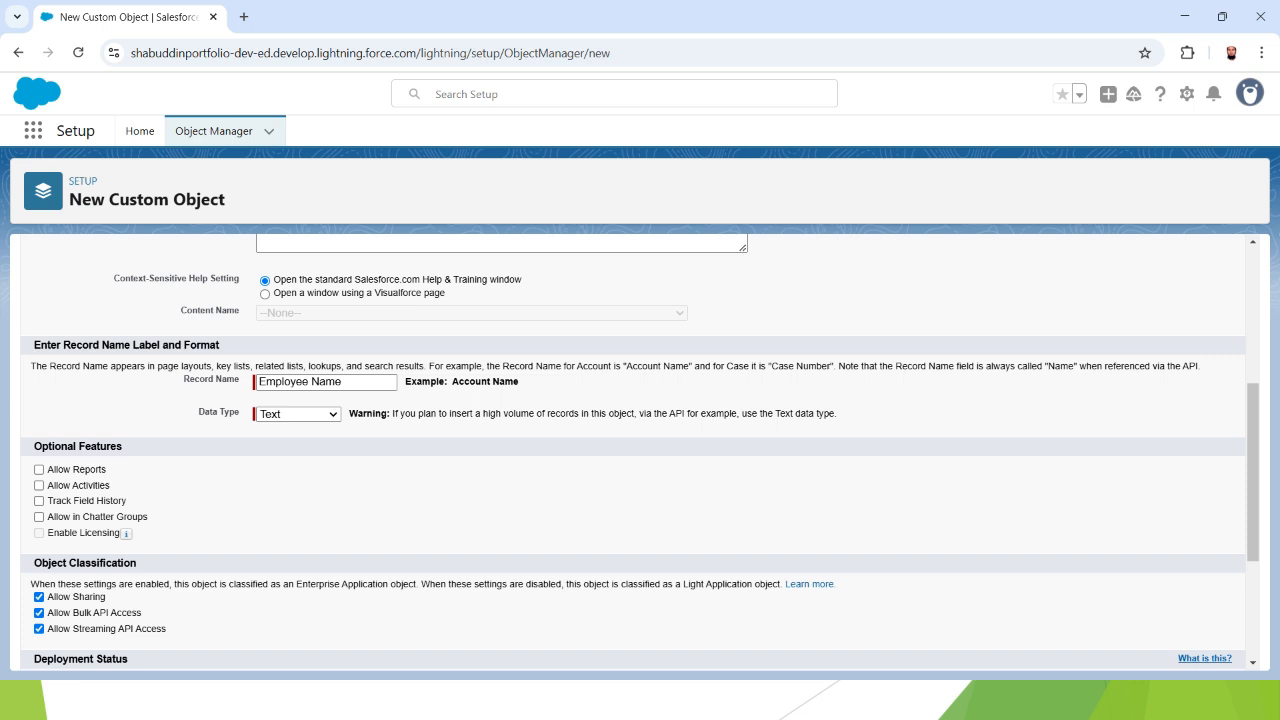
- Leave Deployed status and 'Launch New Custom Tab Wizard after saving' checked
scroll(640, 454, "down", 1)
scroll(640, 454, "down", 1)
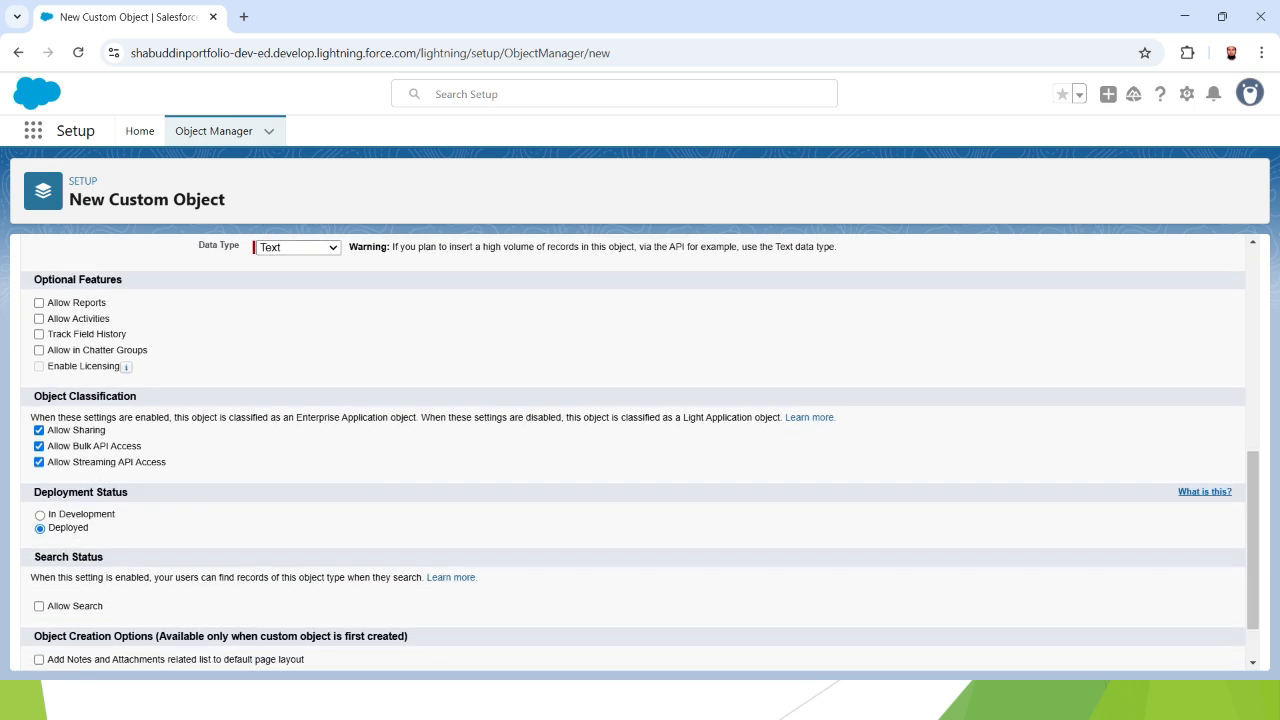
scroll(640, 452, "down", 1)
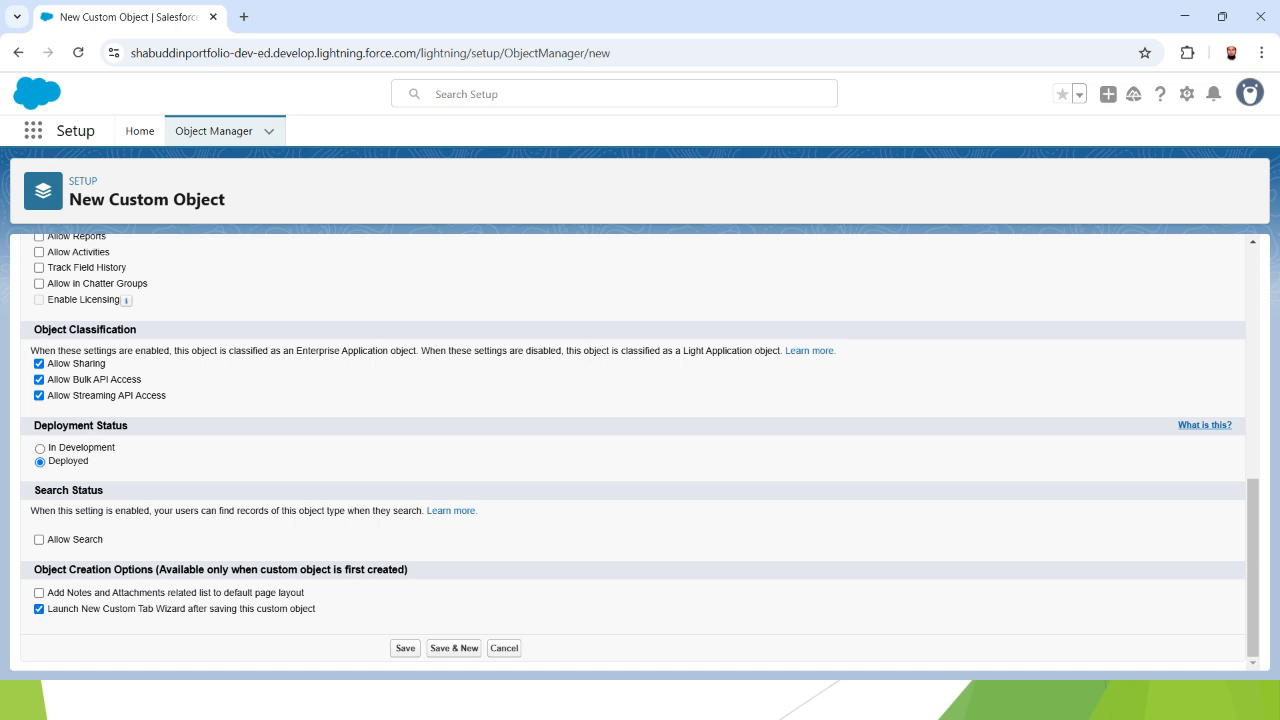
left_click_drag(135, 609, 153, 609)
left_click(148, 609)
left_click(154, 611)
scroll(635, 450, "up", 10)
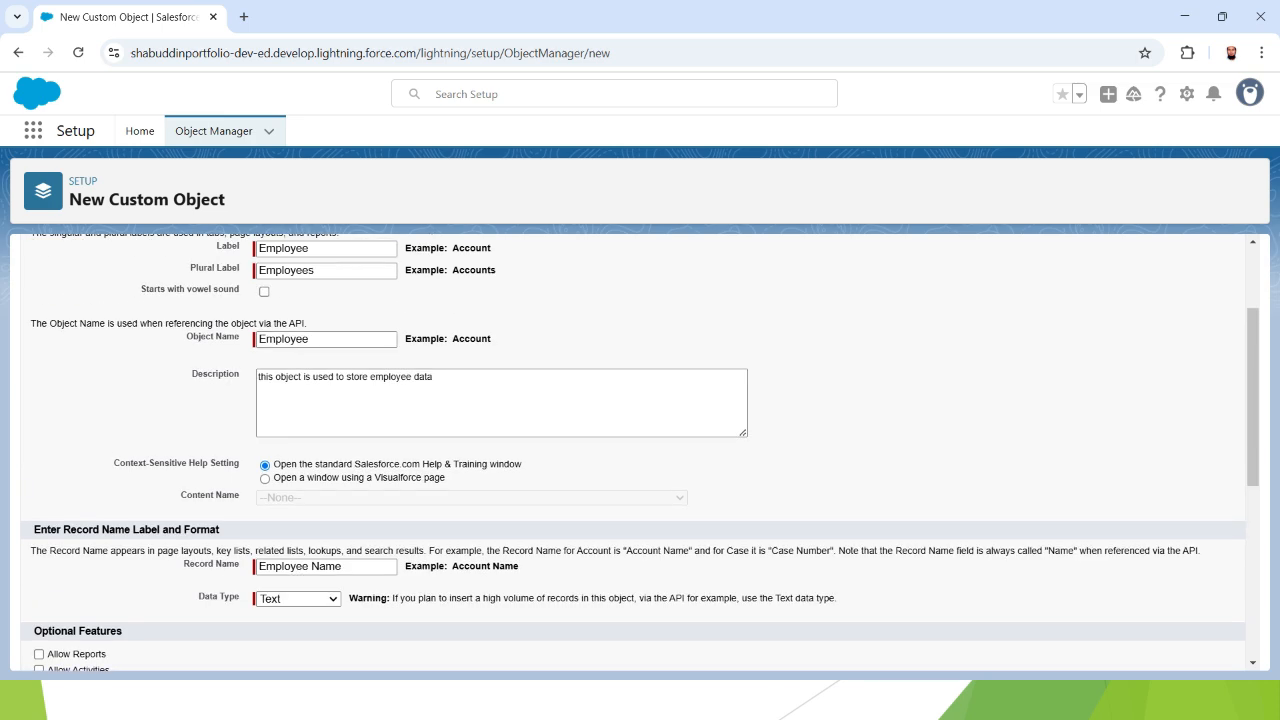
scroll(635, 450, "down", 10)
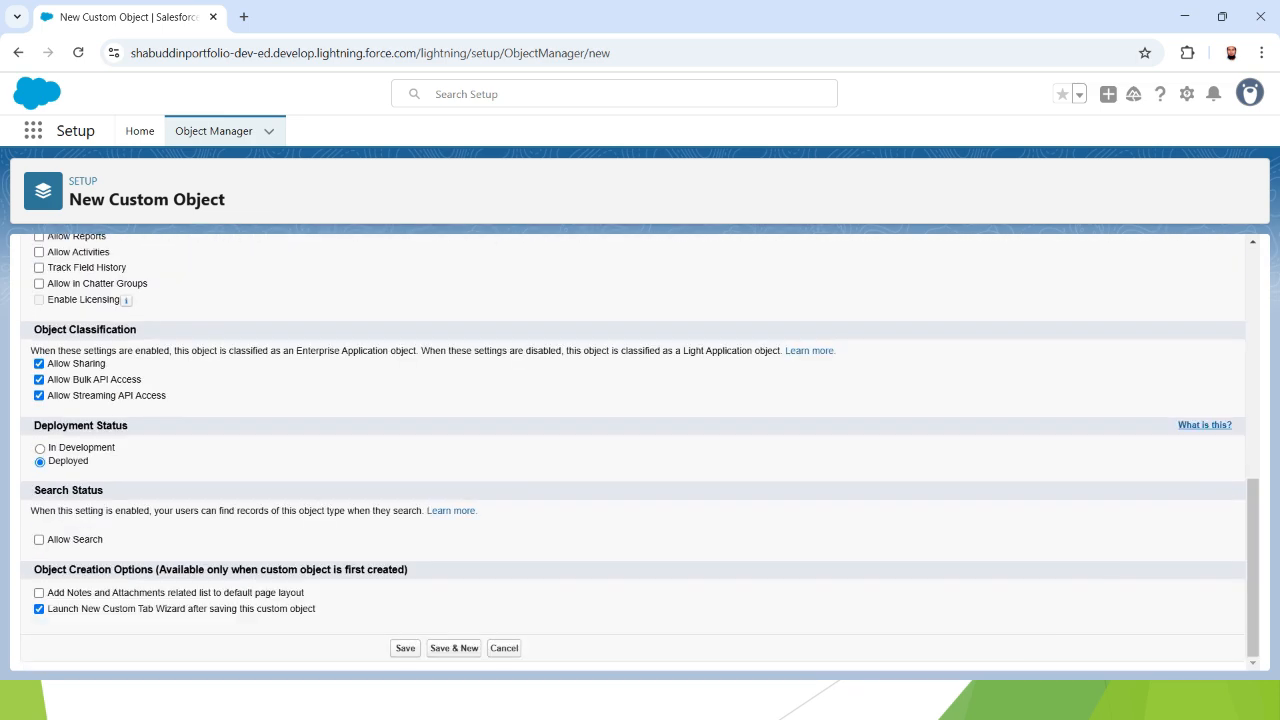
- Save the Employee object and give its new tab the Bell style and description 'this is tab'
left_click(405, 648)
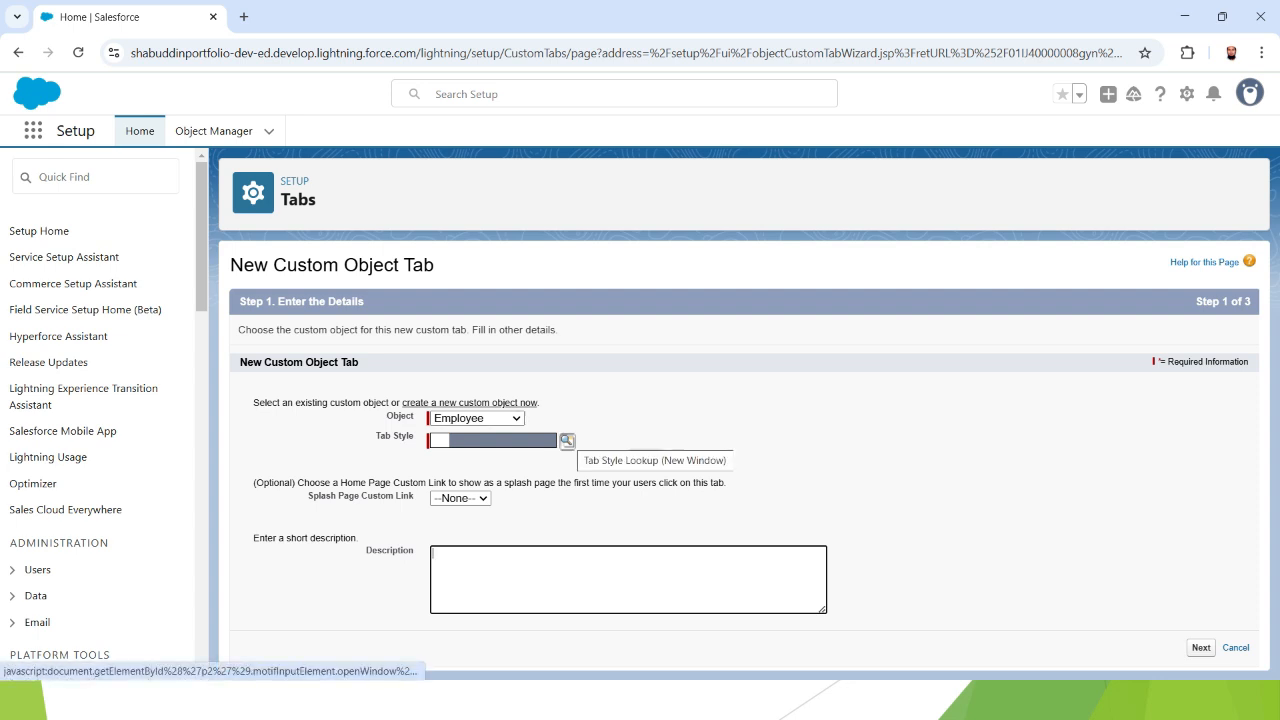
left_click(567, 440)
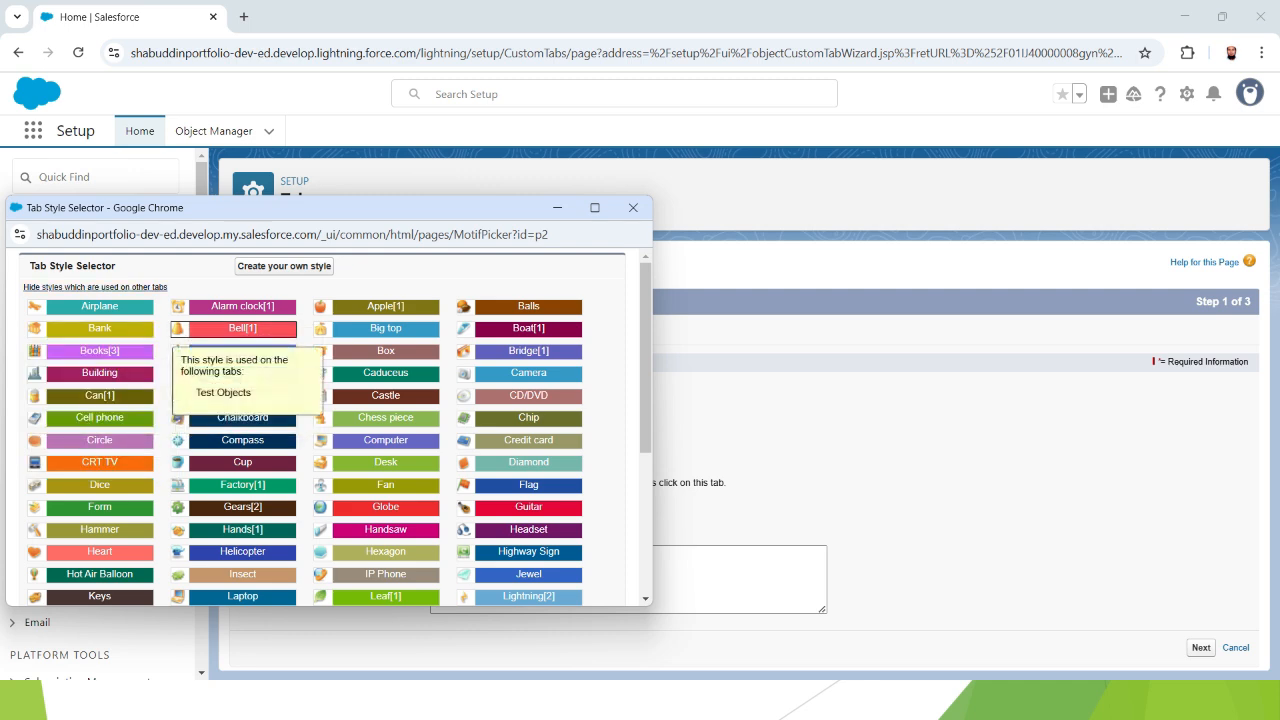
left_click(242, 328)
left_click(628, 579)
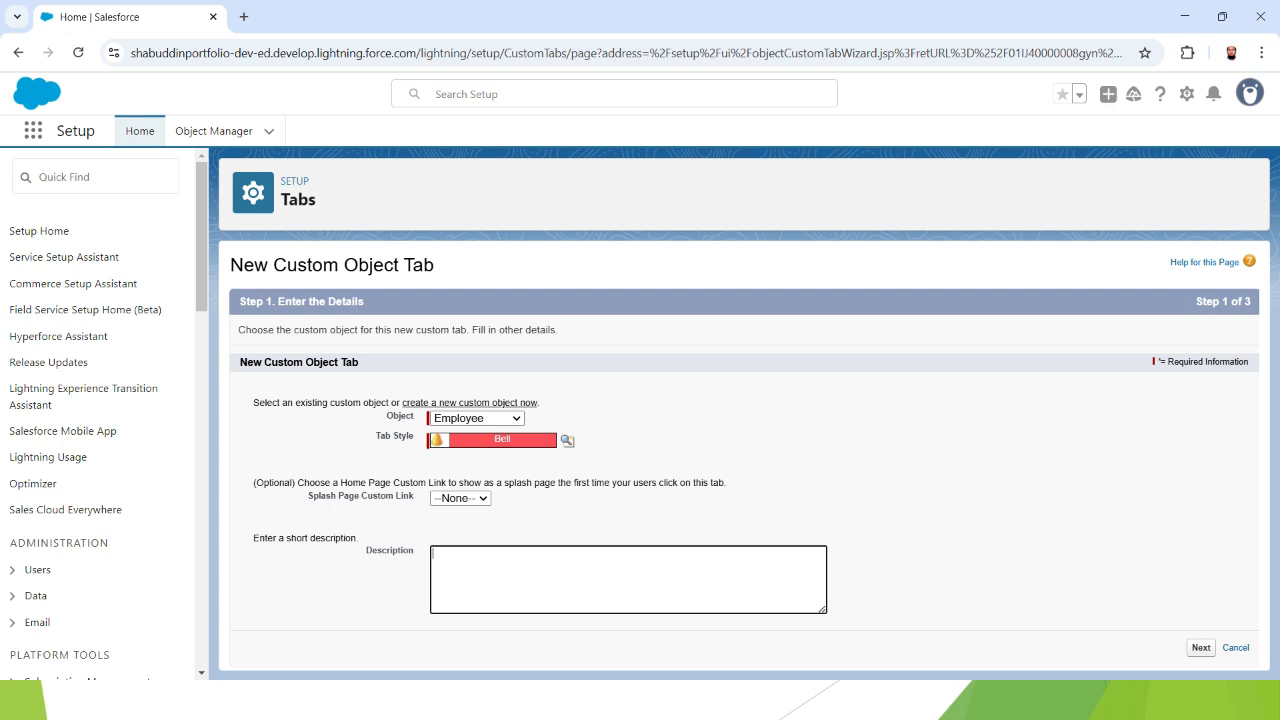
type("this is tab")
left_click(1202, 648)
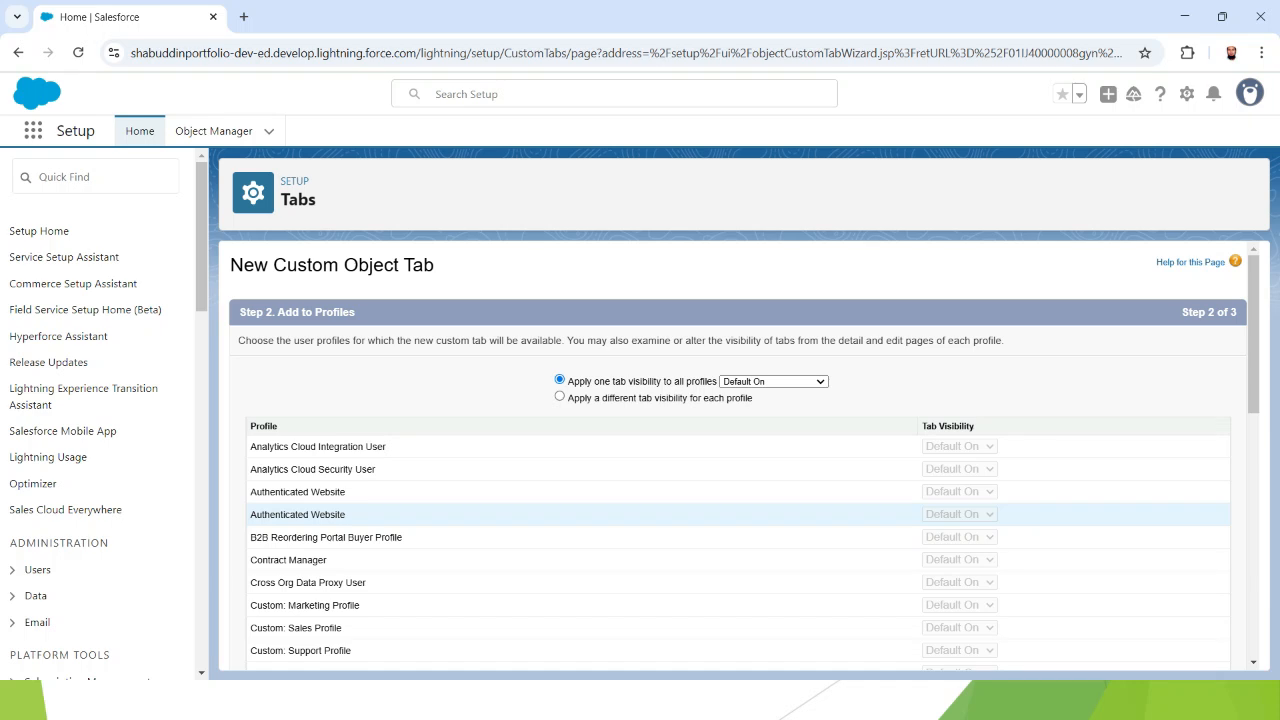
- Keep the Employee tab Default On for all profiles and advance to Add to Custom Apps
scroll(740, 455, "down", 1)
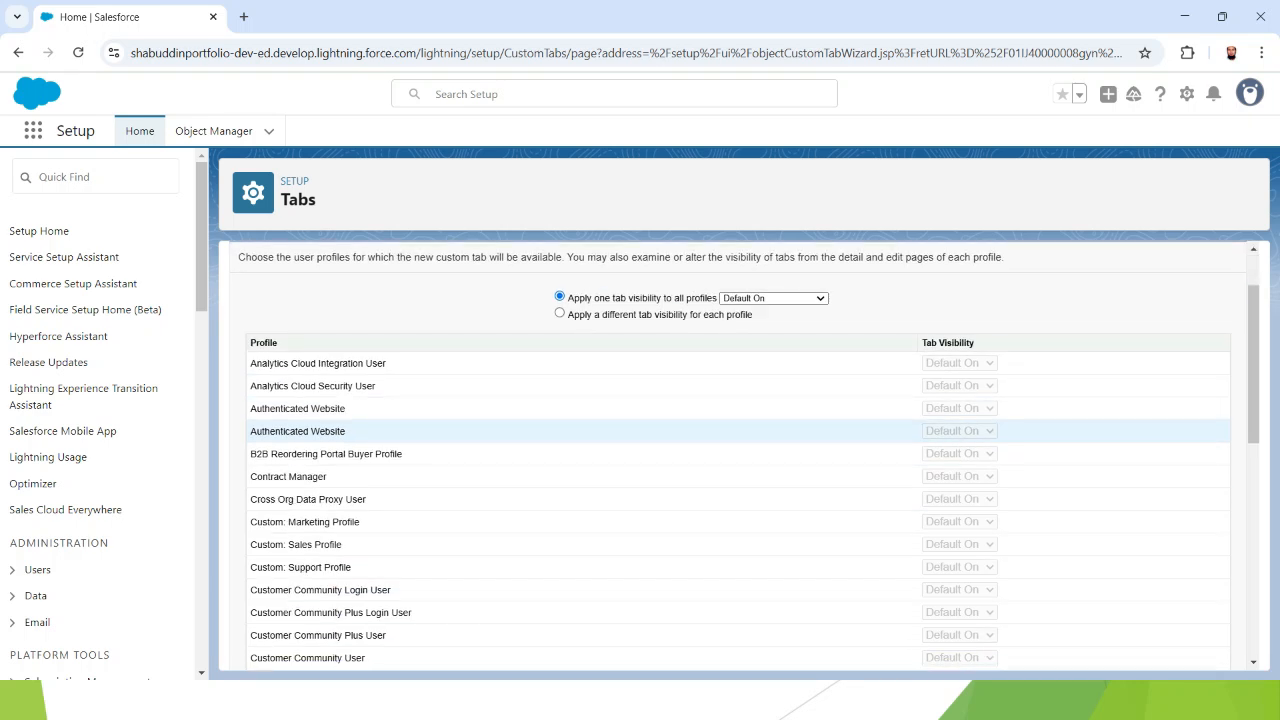
scroll(740, 455, "up", 1)
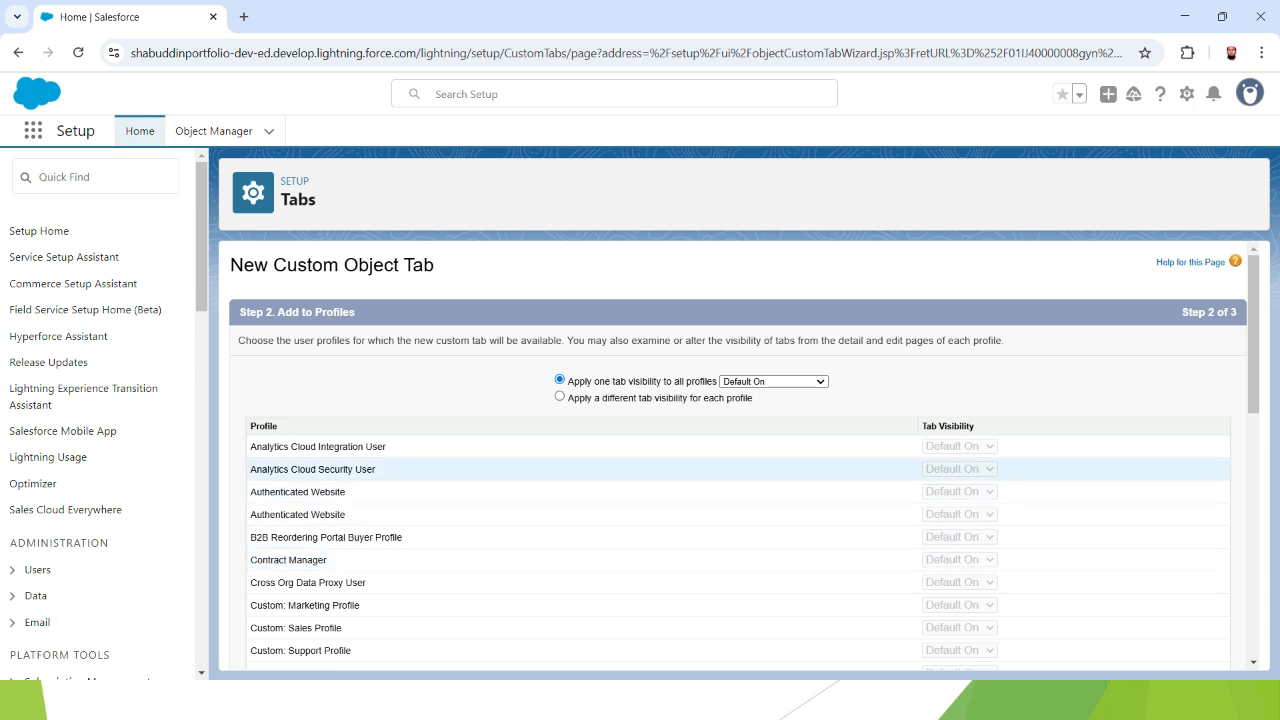
scroll(740, 466, "down", 10)
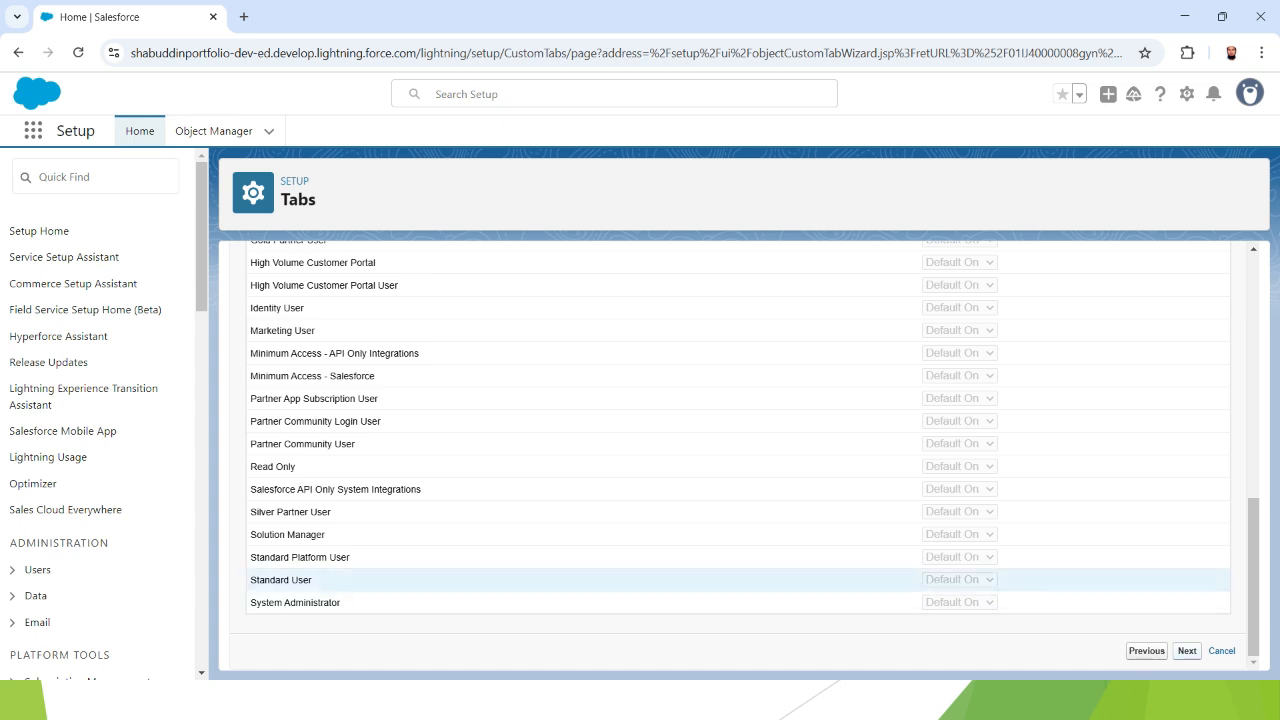
scroll(740, 580, "up", 10)
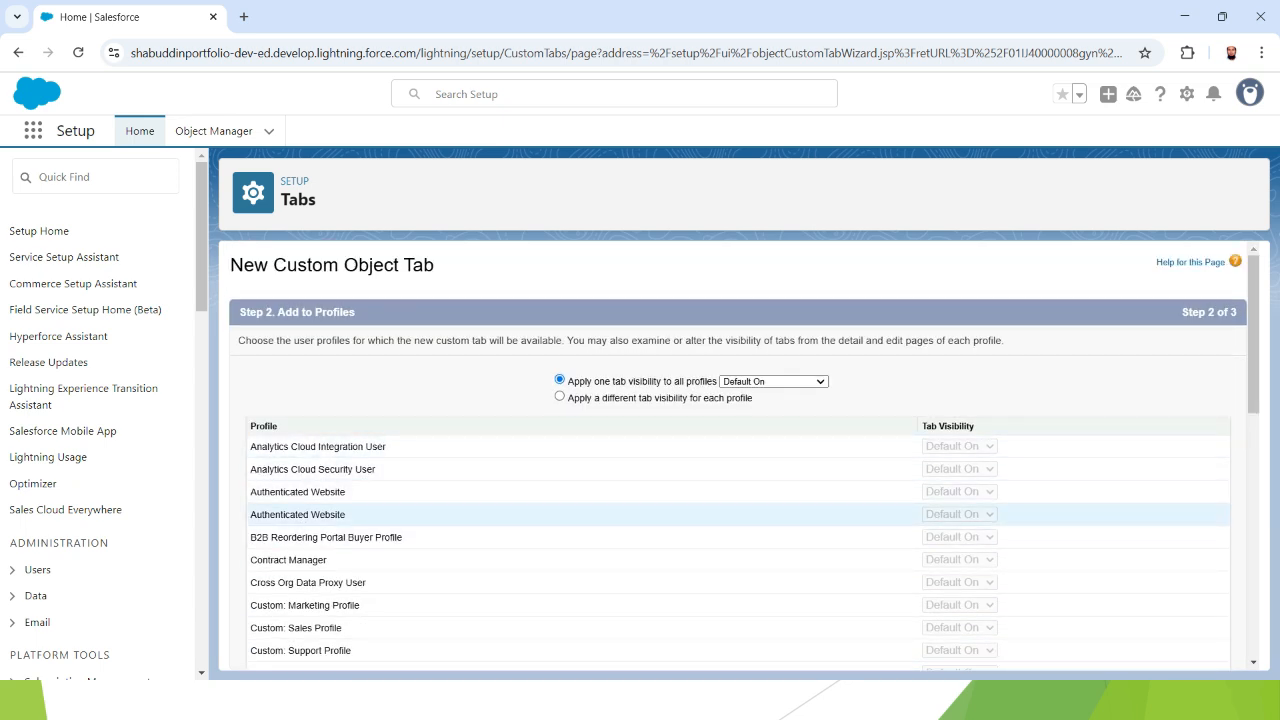
scroll(740, 514, "down", 10)
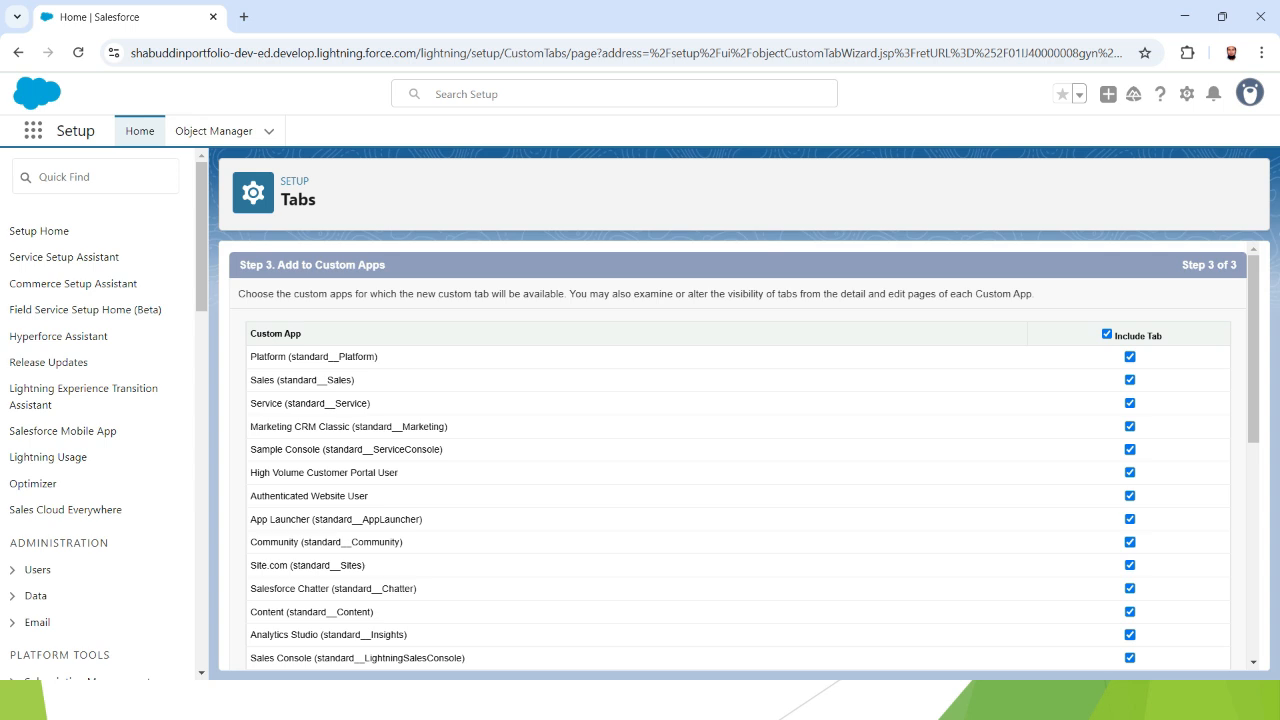
- Clear Include Tab for every custom app, then include the tab only in Sheik LWC Recipes
left_click_drag(284, 265, 386, 265)
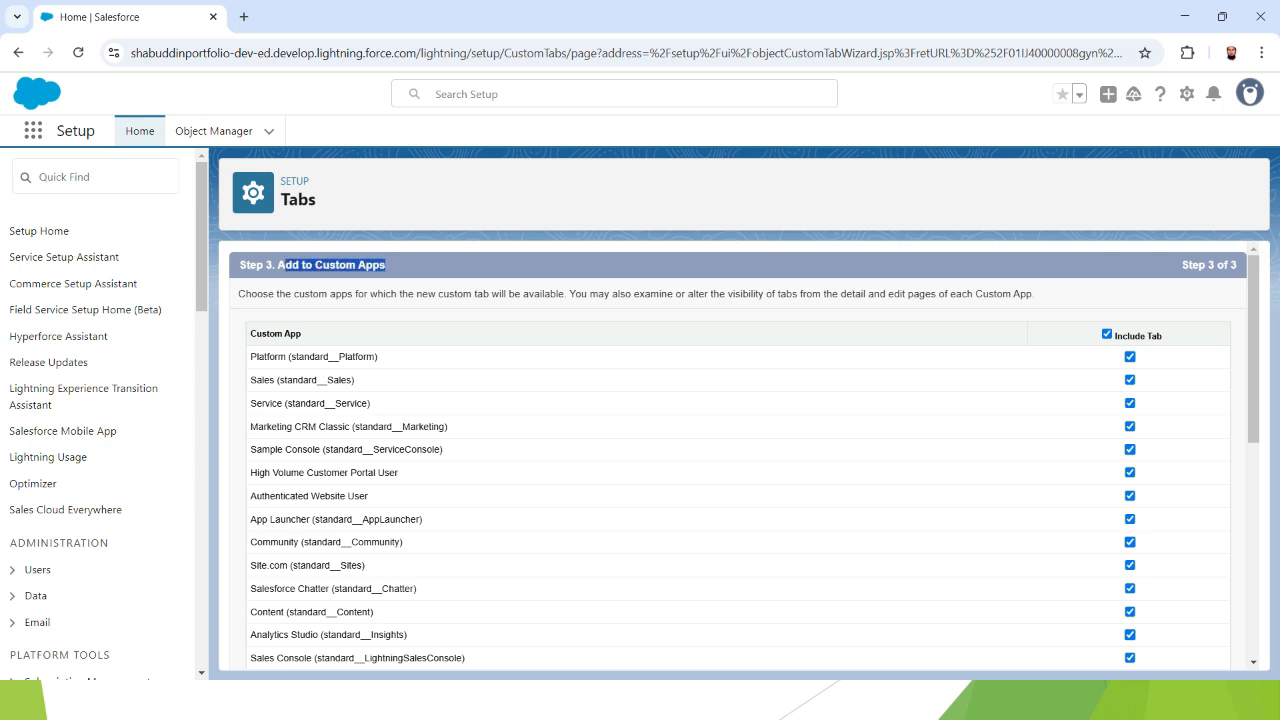
left_click(386, 266)
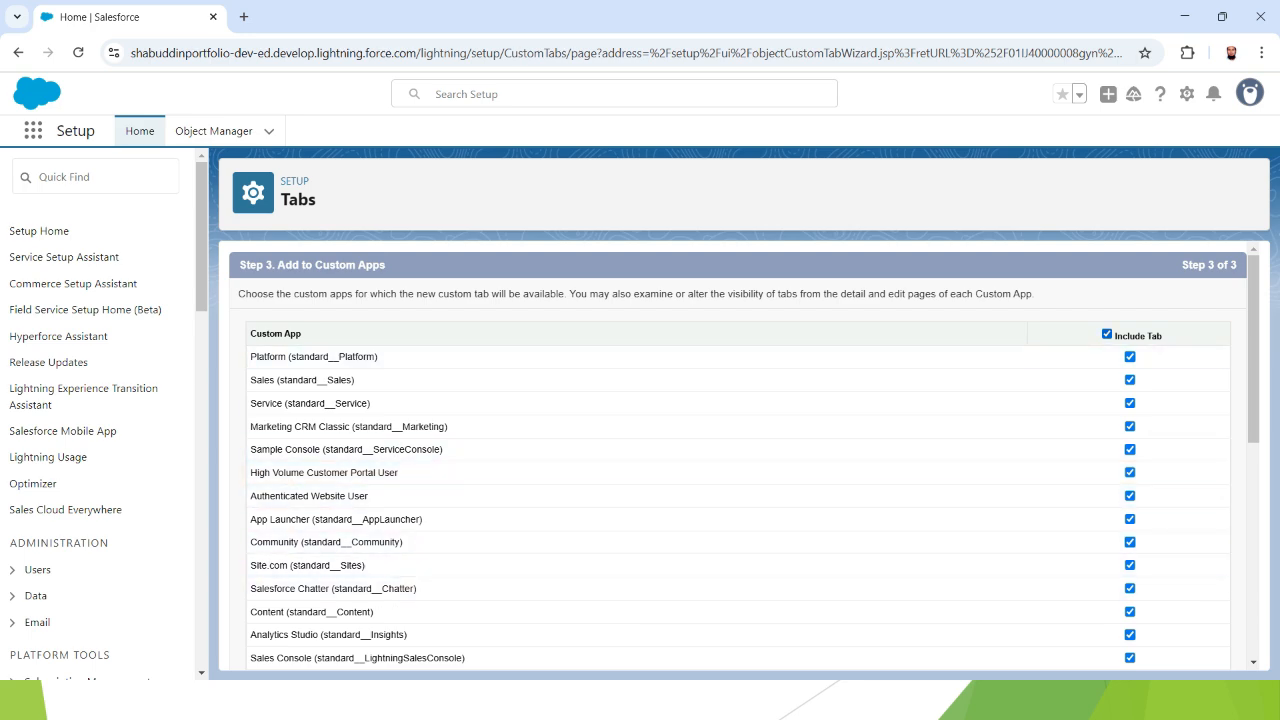
left_click(1106, 334)
scroll(740, 430, "down", 5)
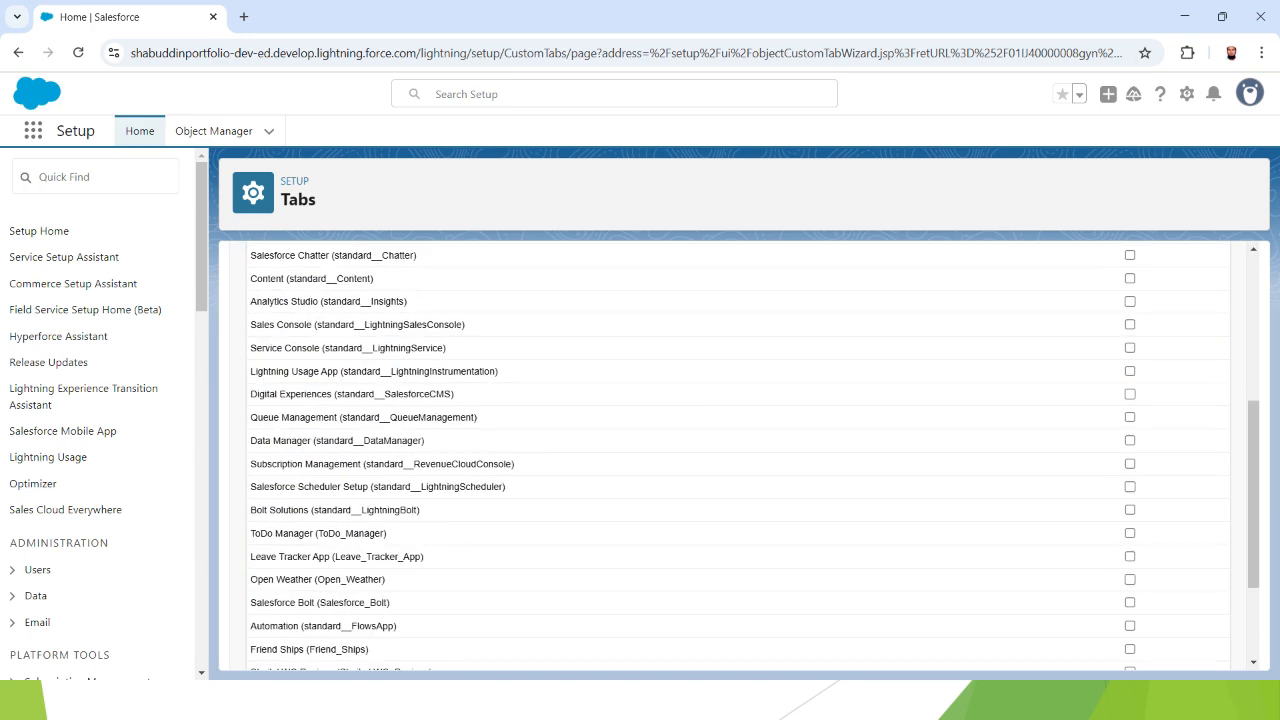
scroll(740, 430, "down", 2)
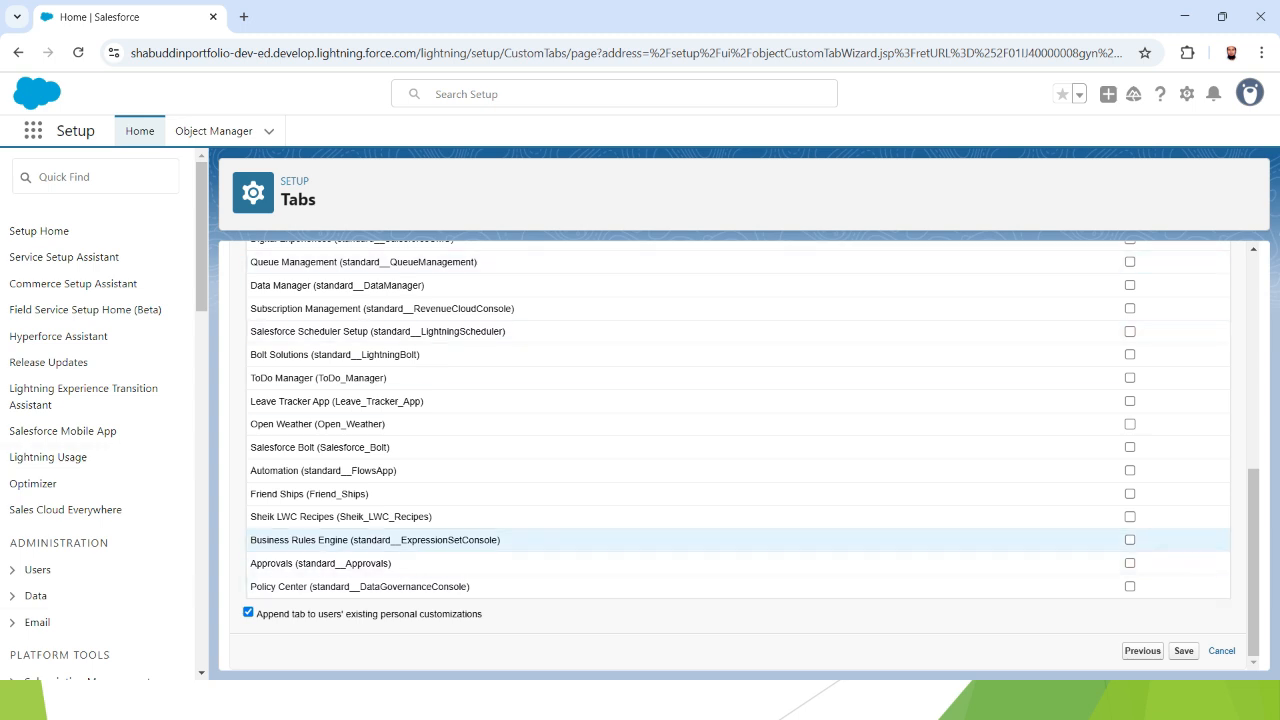
scroll(740, 455, "up", 3)
scroll(740, 455, "up", 3)
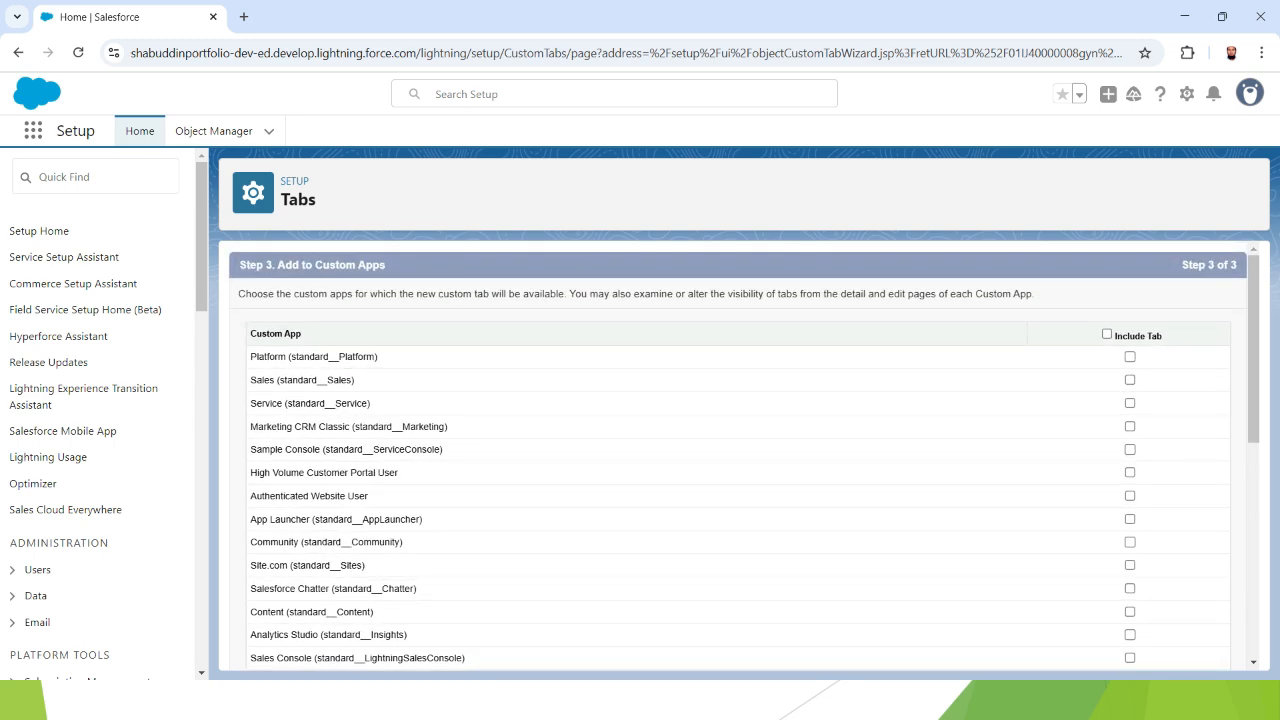
scroll(740, 470, "down", 10)
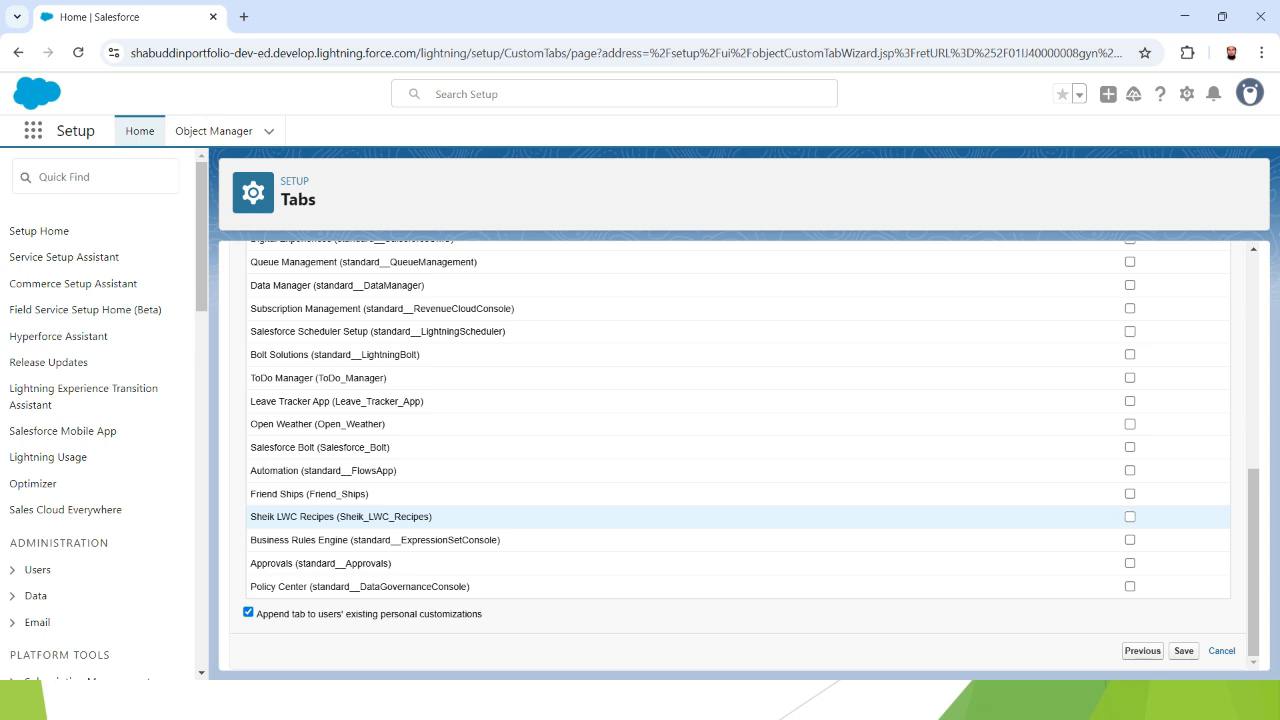
left_click(1130, 516)
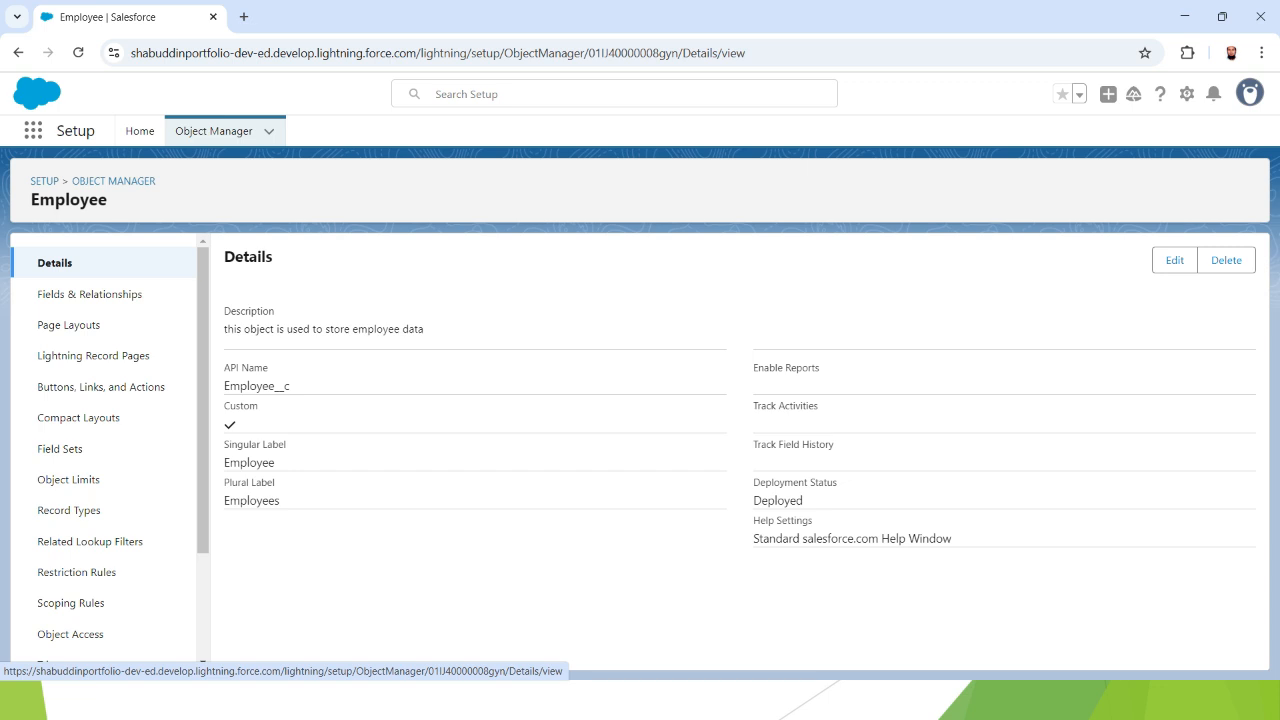
- Review the Employee details page, highlighting its description and the API name Employee__c
left_click_drag(228, 329, 424, 329)
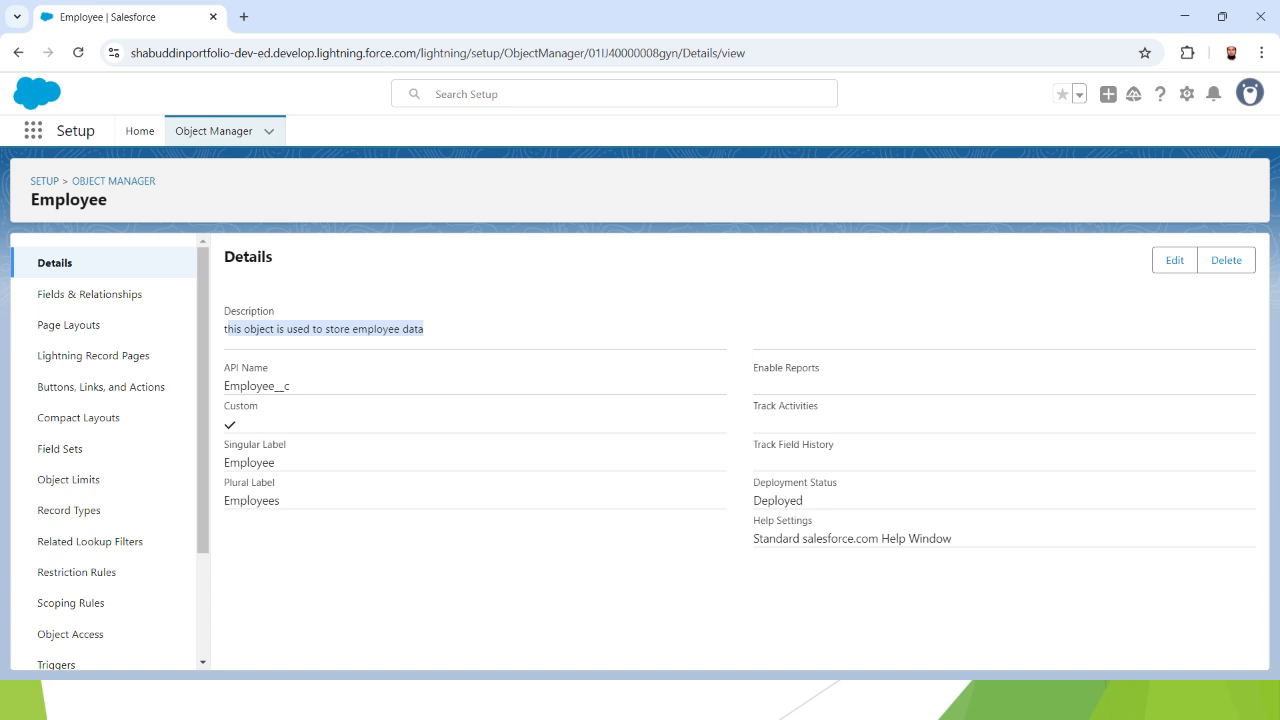
left_click_drag(225, 368, 269, 368)
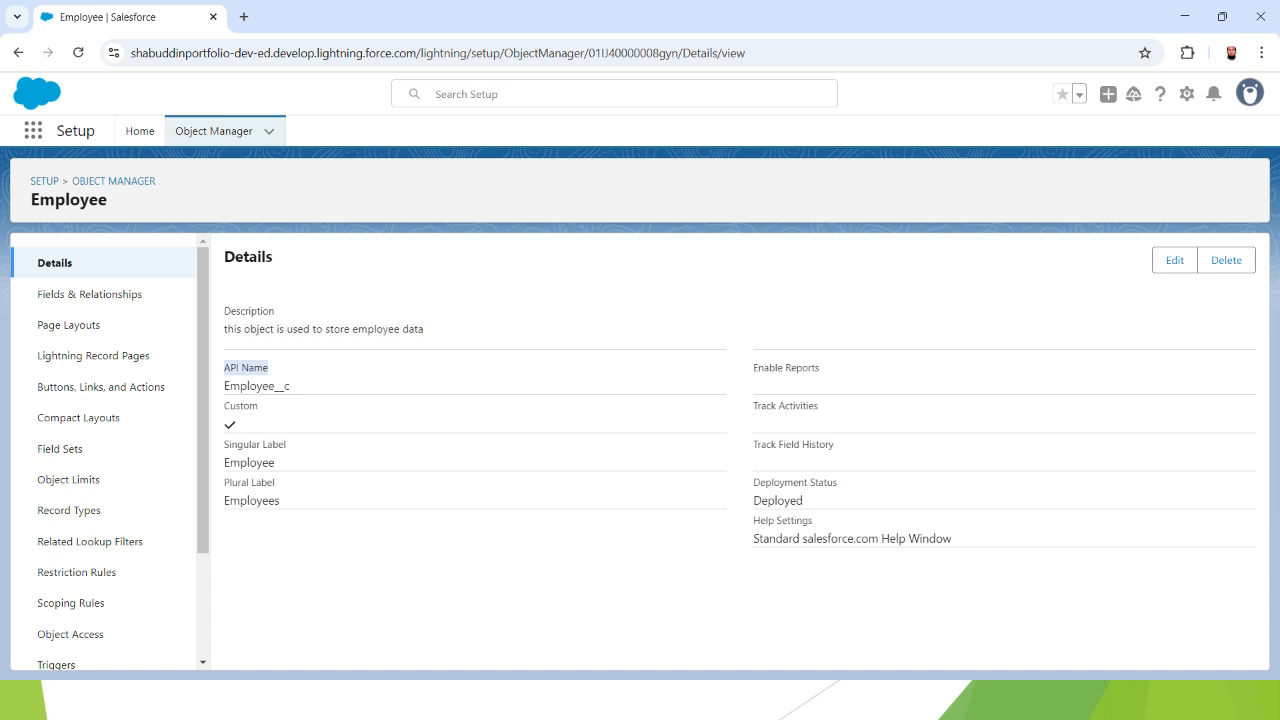
left_click(290, 385)
left_click_drag(224, 385, 290, 385)
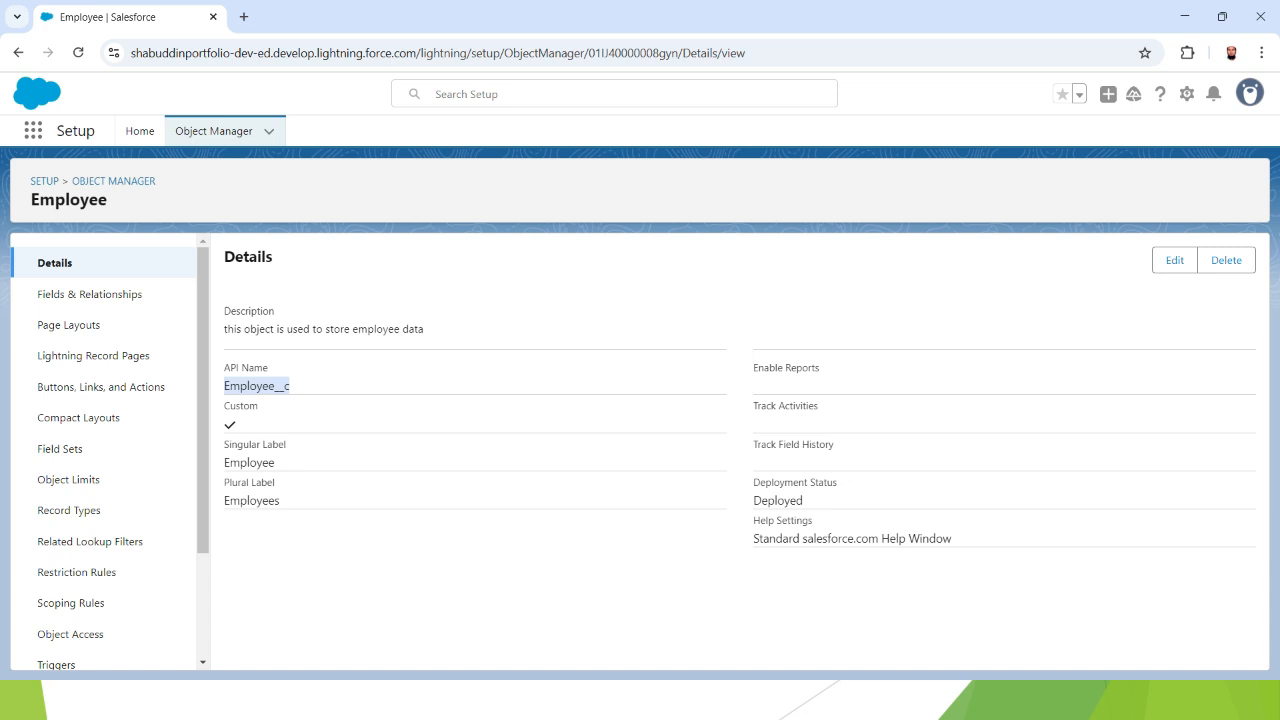
left_click(306, 387)
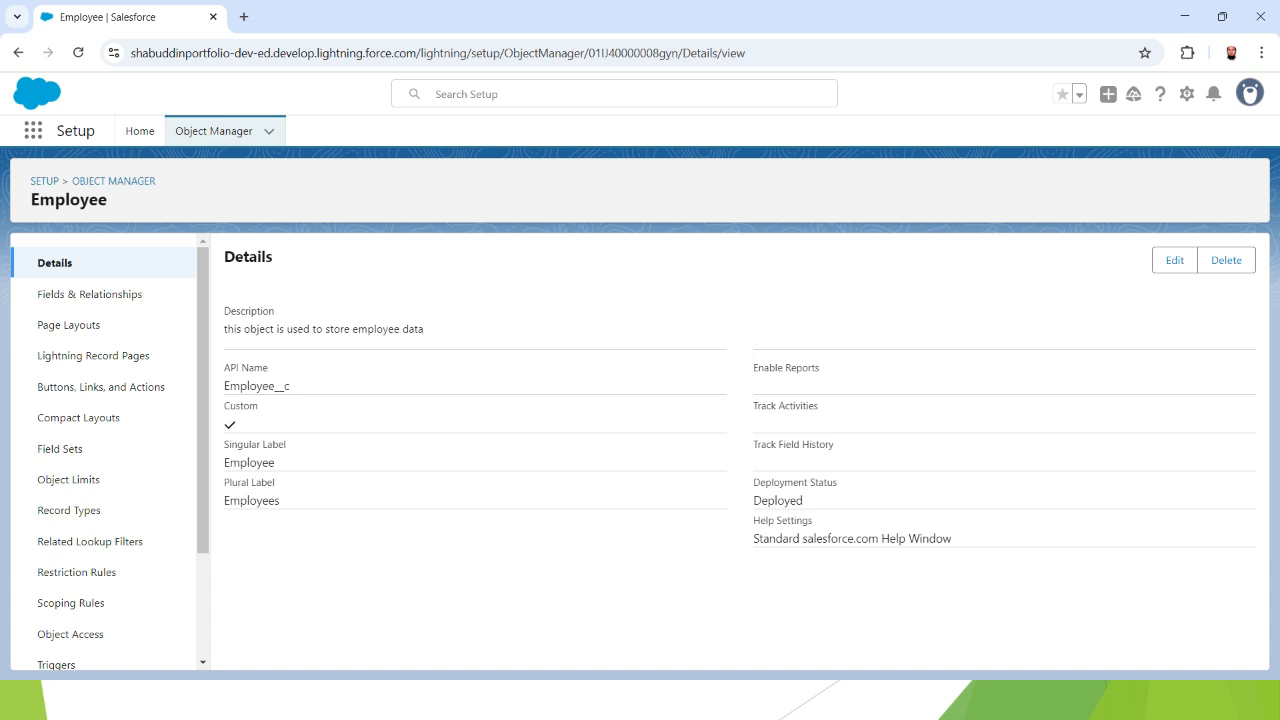
left_click_drag(224, 385, 290, 385)
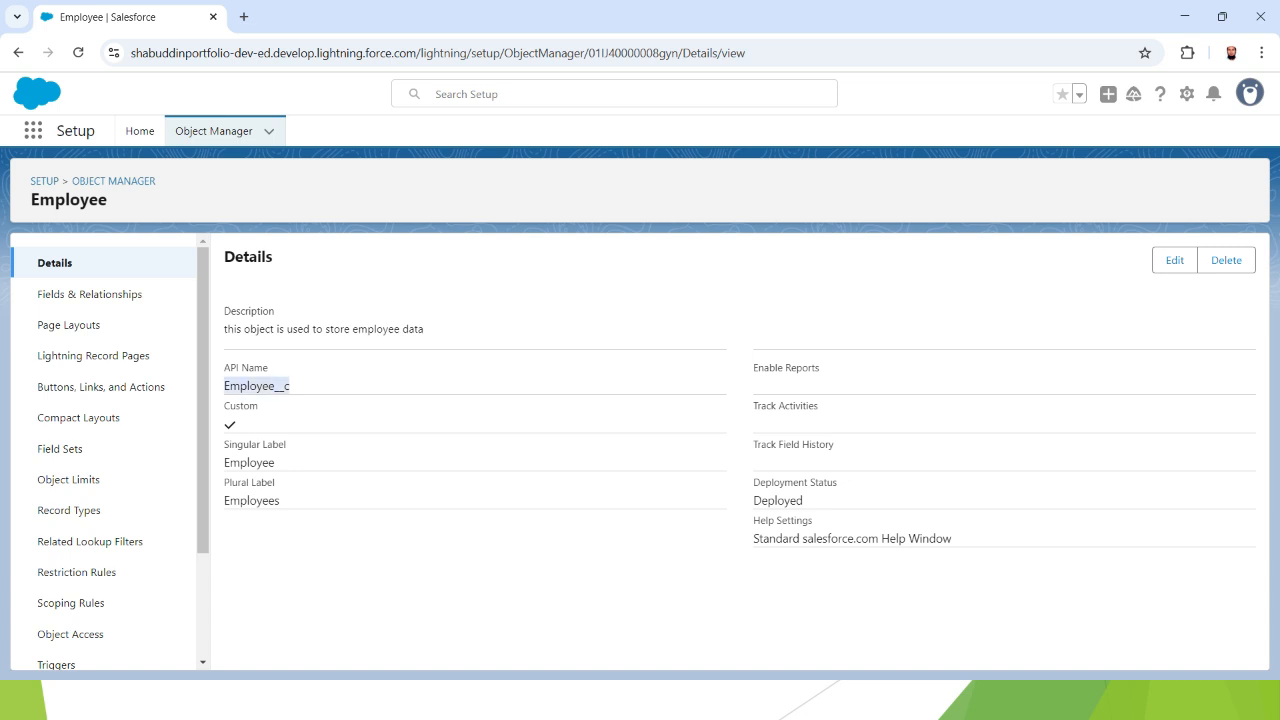
left_click(290, 387)
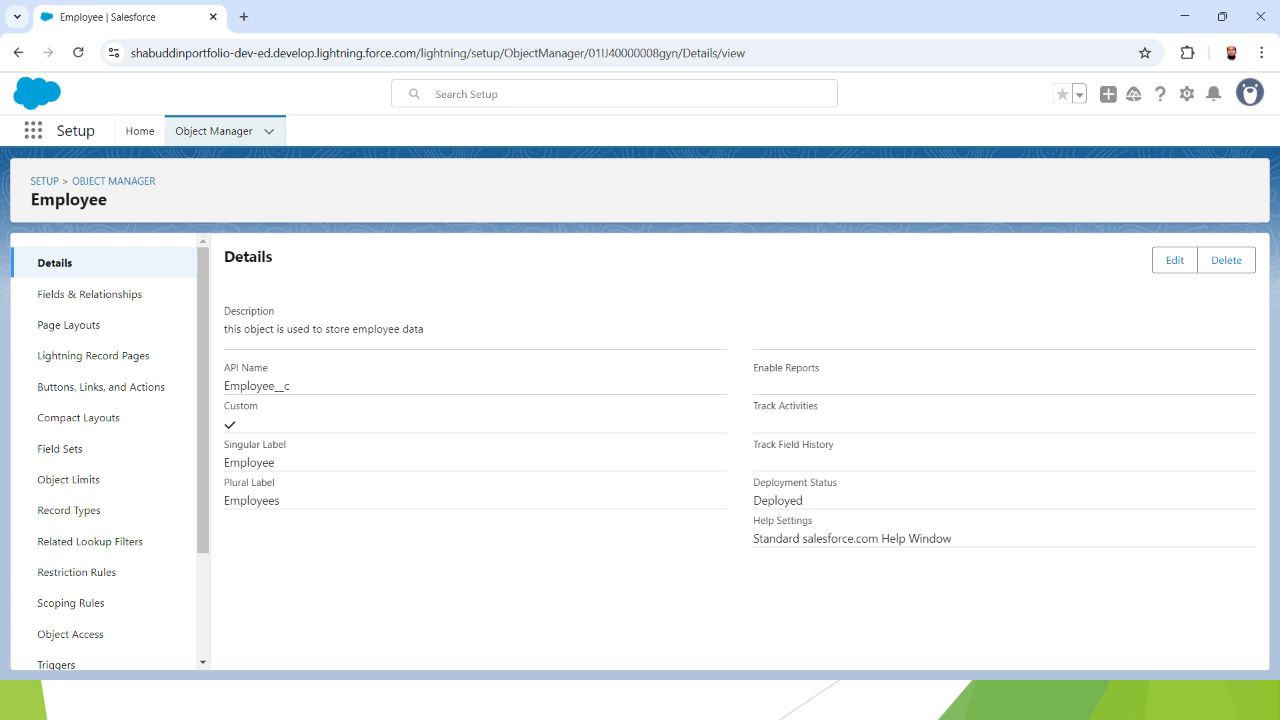
left_click_drag(268, 386, 290, 386)
left_click(300, 387)
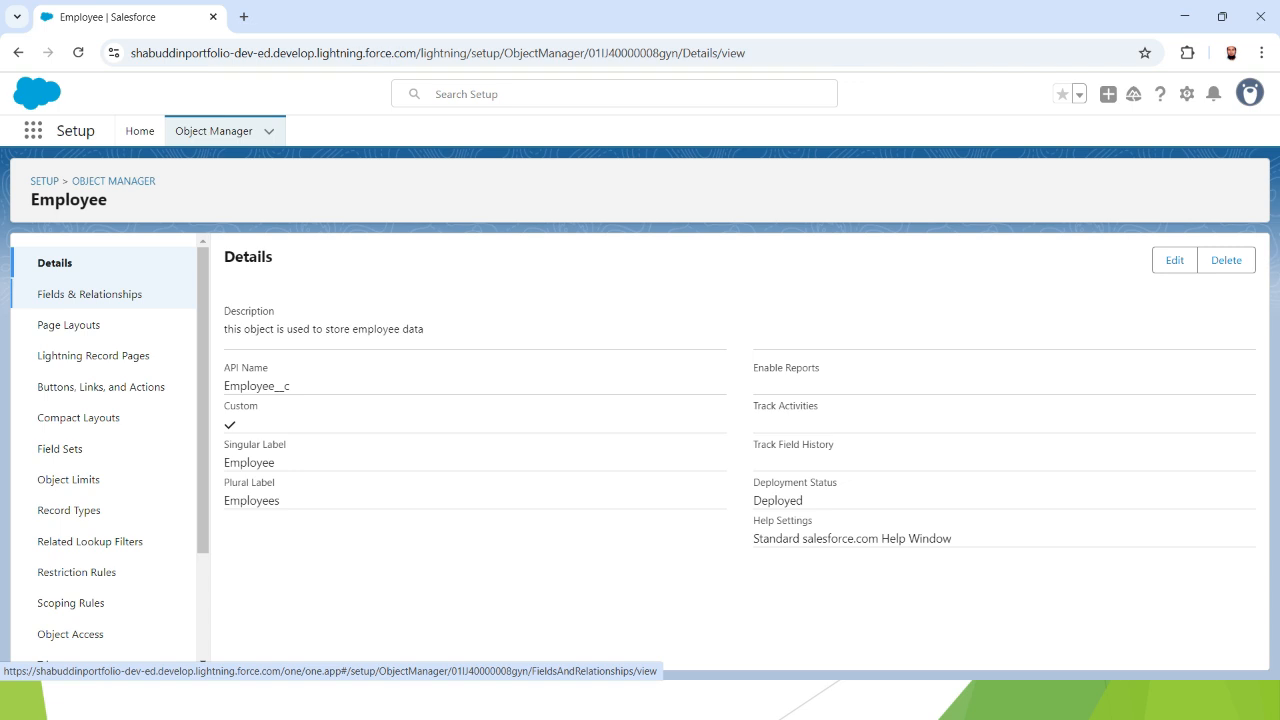
- Open Employee's Fields & Relationships, note the Employee Name field, and start a new custom field
left_click(89, 294)
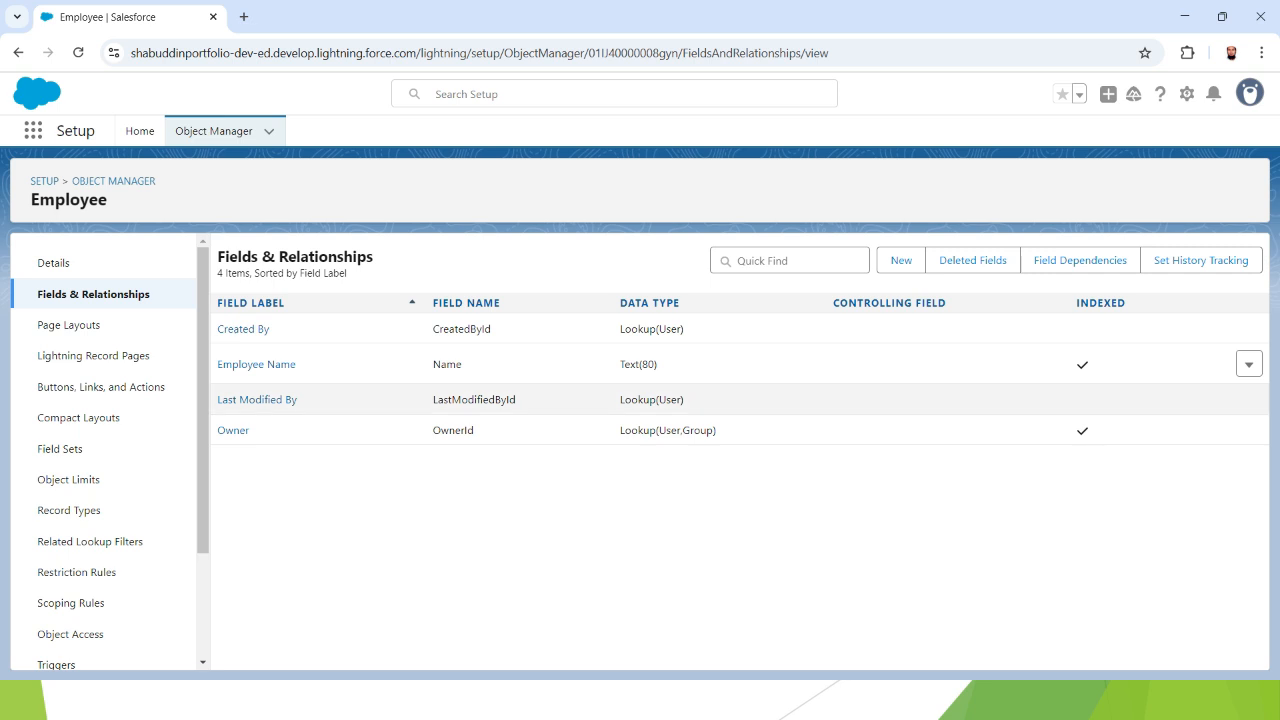
double_click(447, 365)
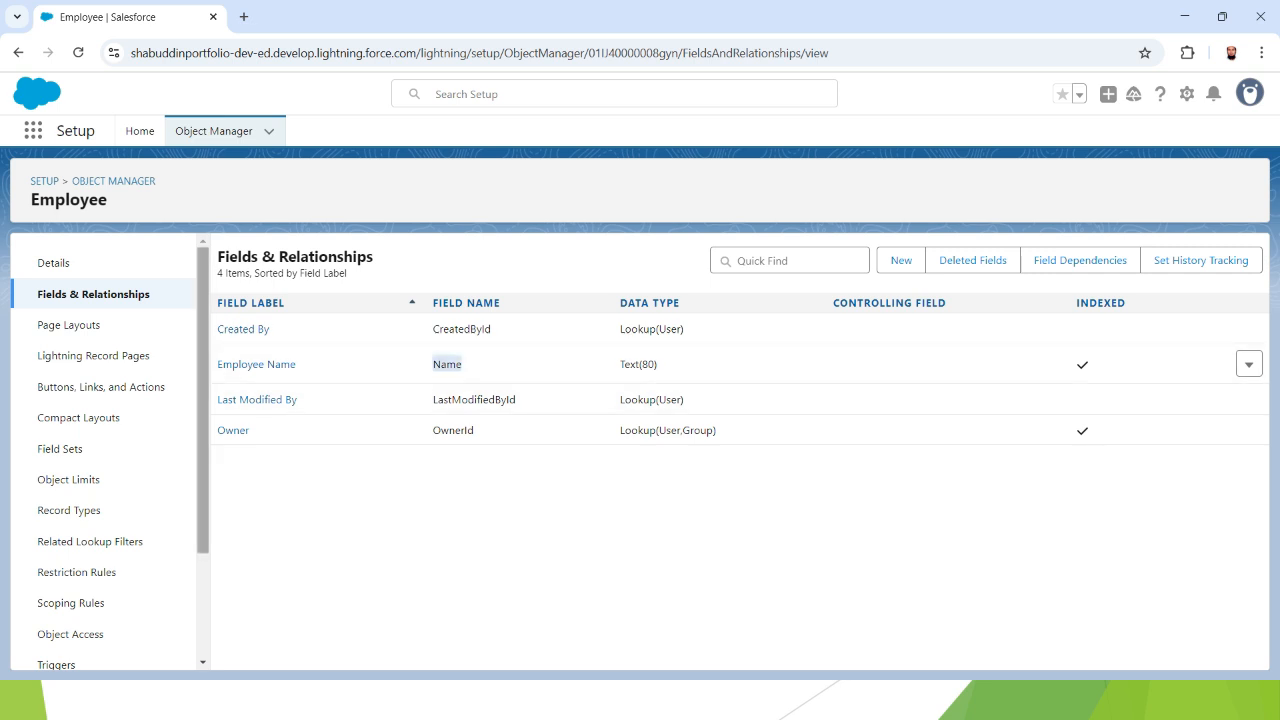
left_click_drag(215, 366, 296, 366)
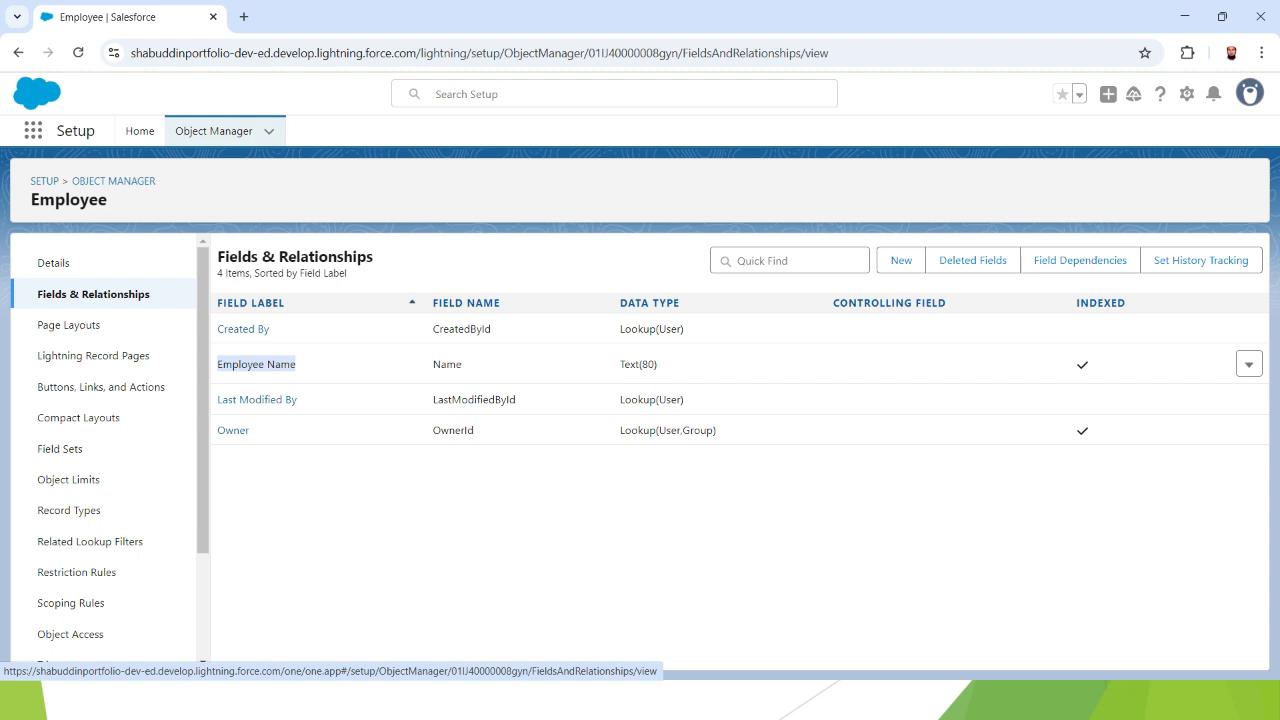
left_click(901, 260)
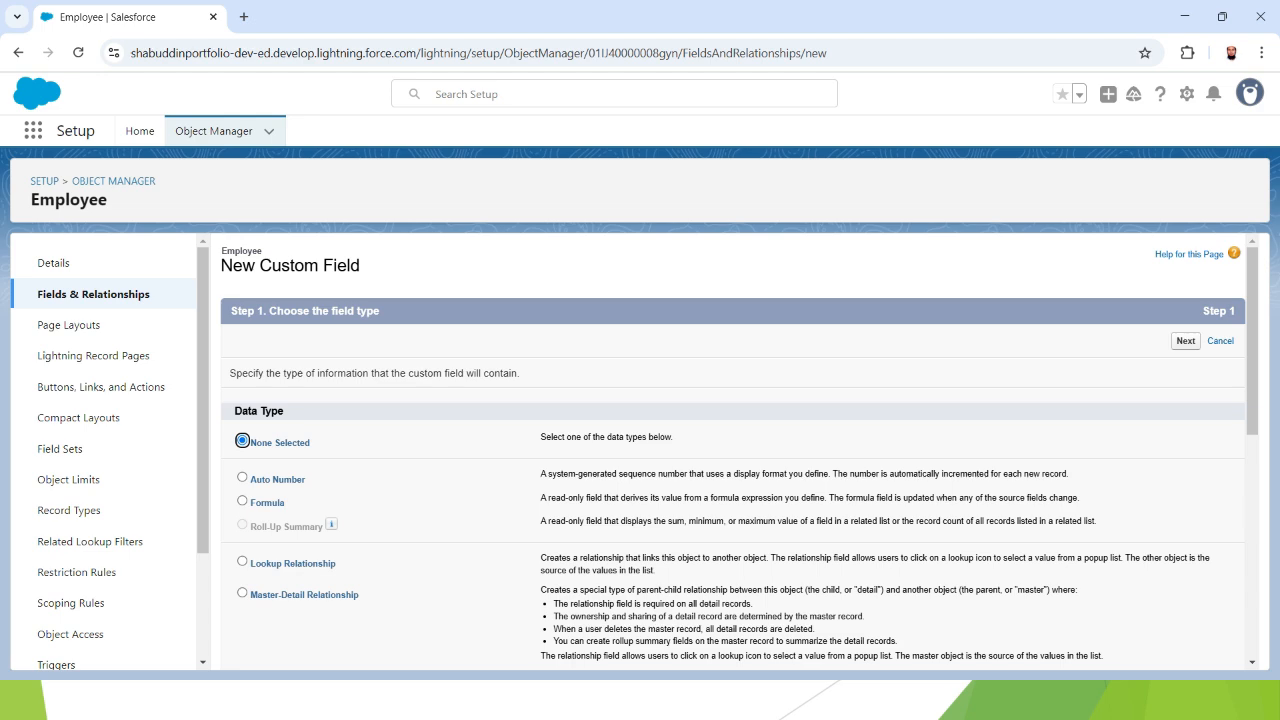
- Define an Email field labelled 'Employee Email' with description 'stores email'
scroll(739, 454, "down", 4)
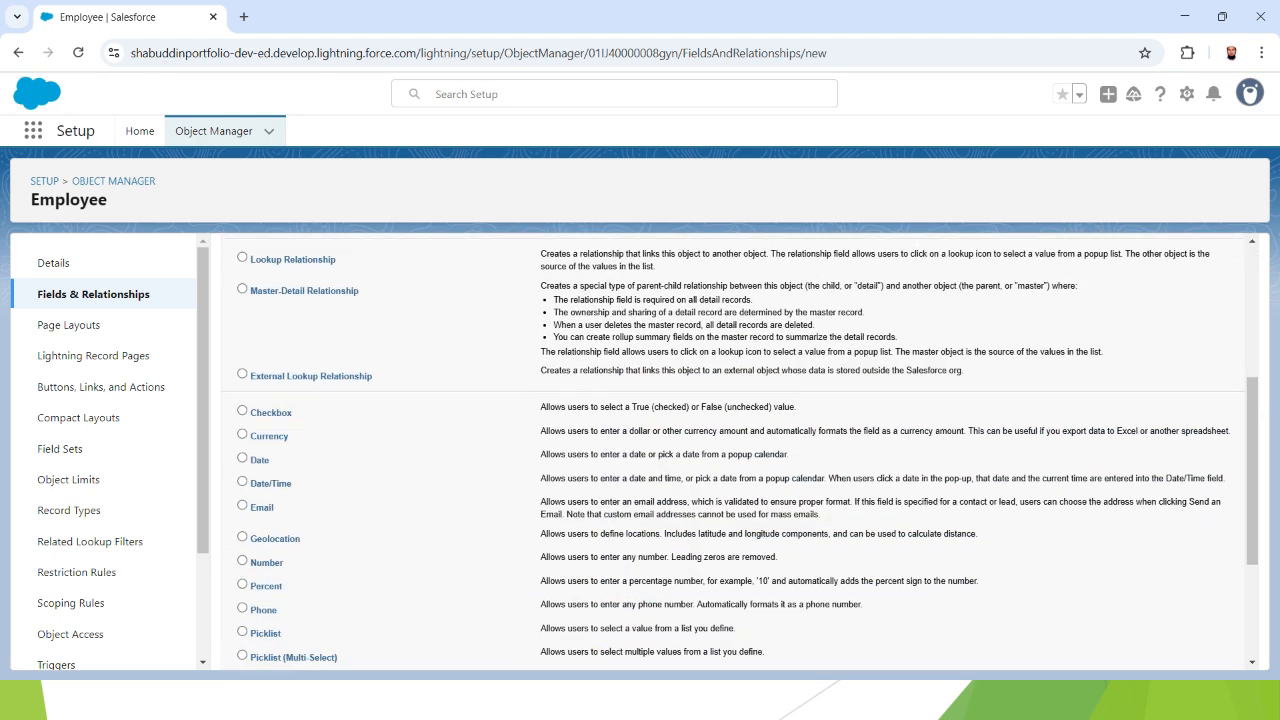
scroll(739, 454, "down", 2)
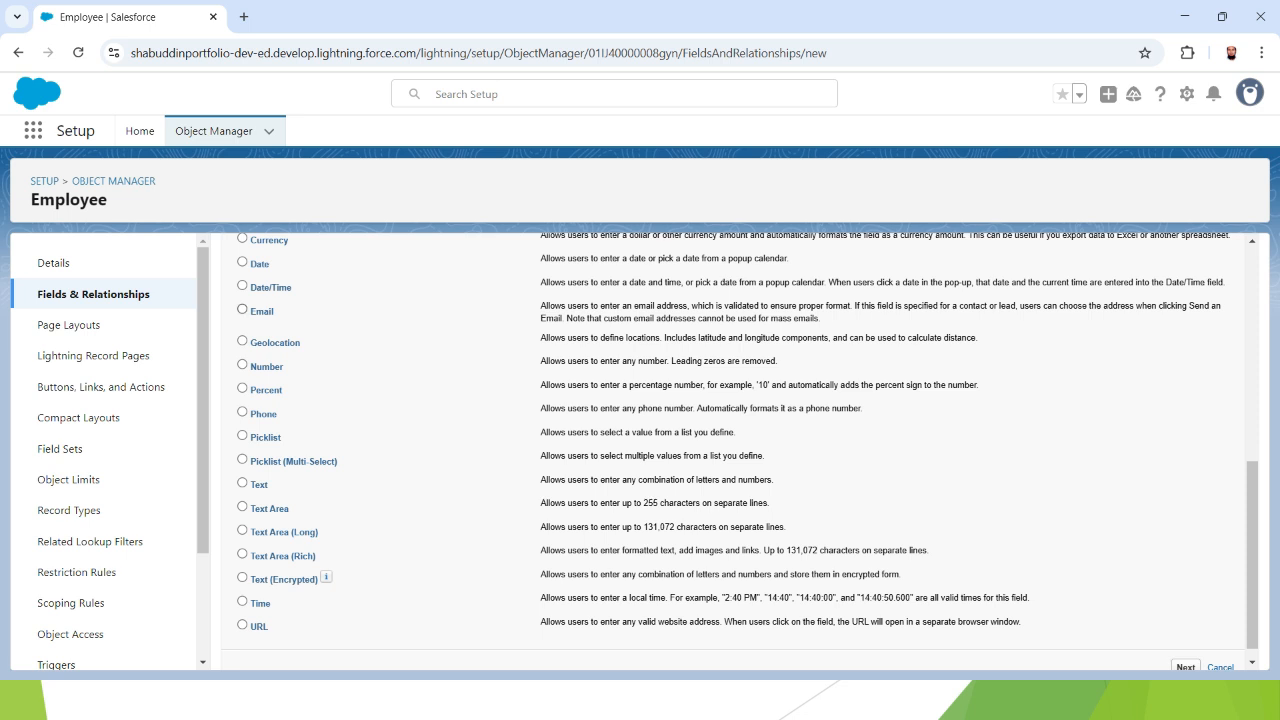
left_click(242, 309)
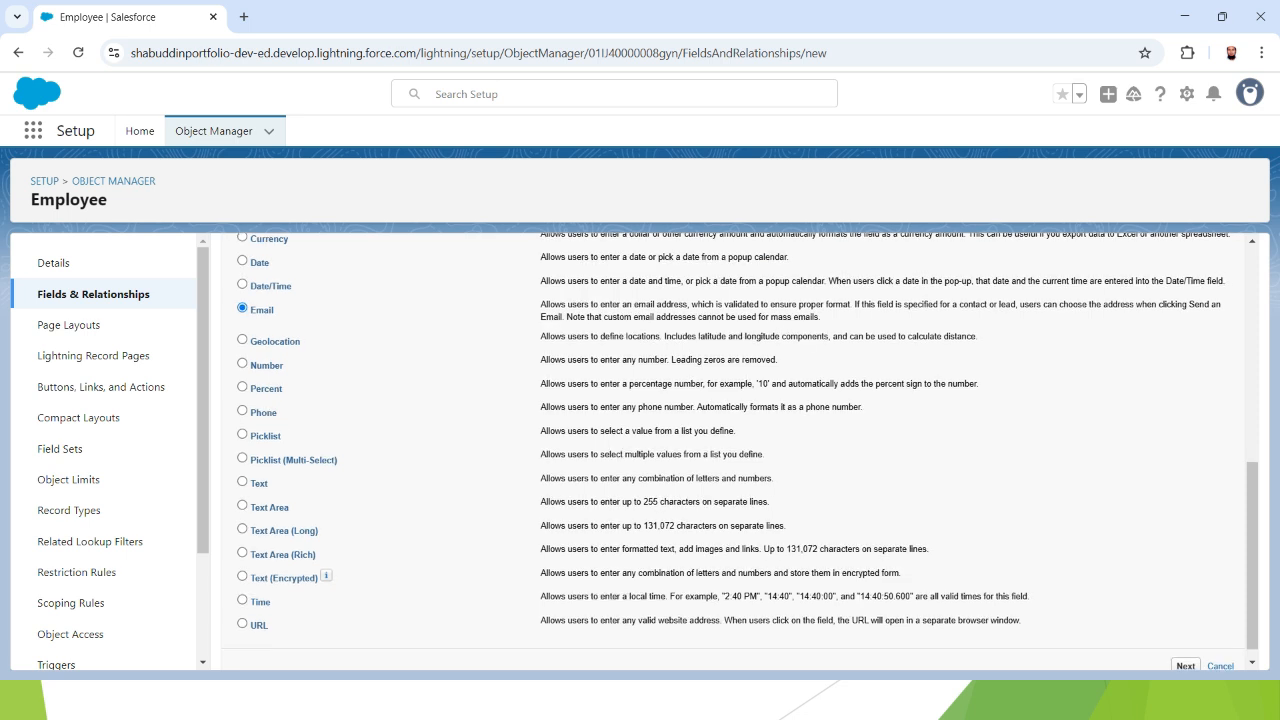
scroll(740, 450, "down", 1)
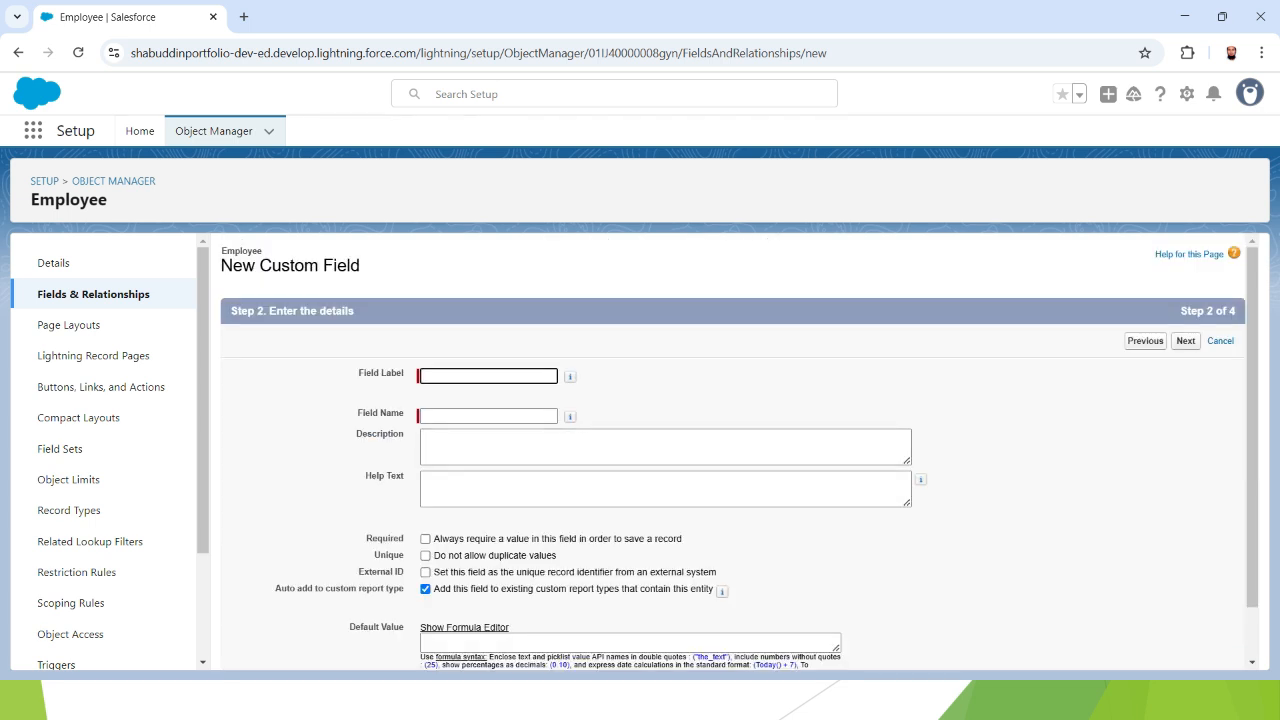
type("Emp")
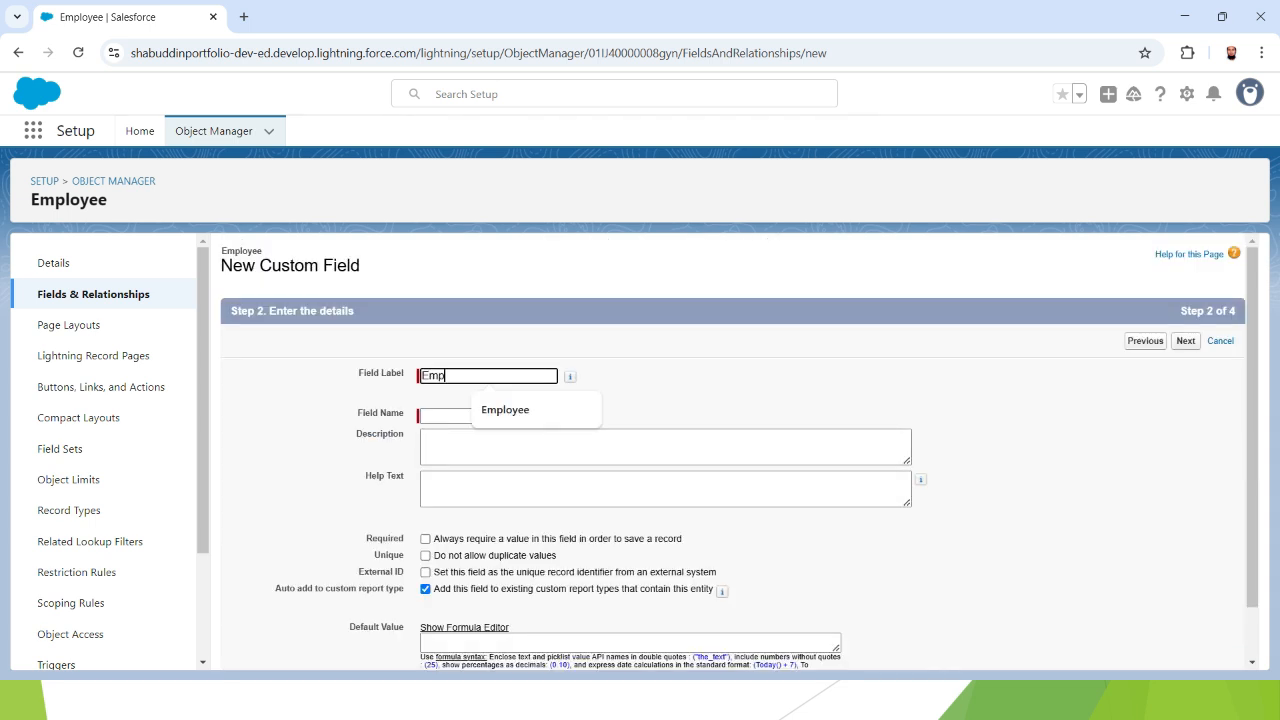
type("loyee Email")
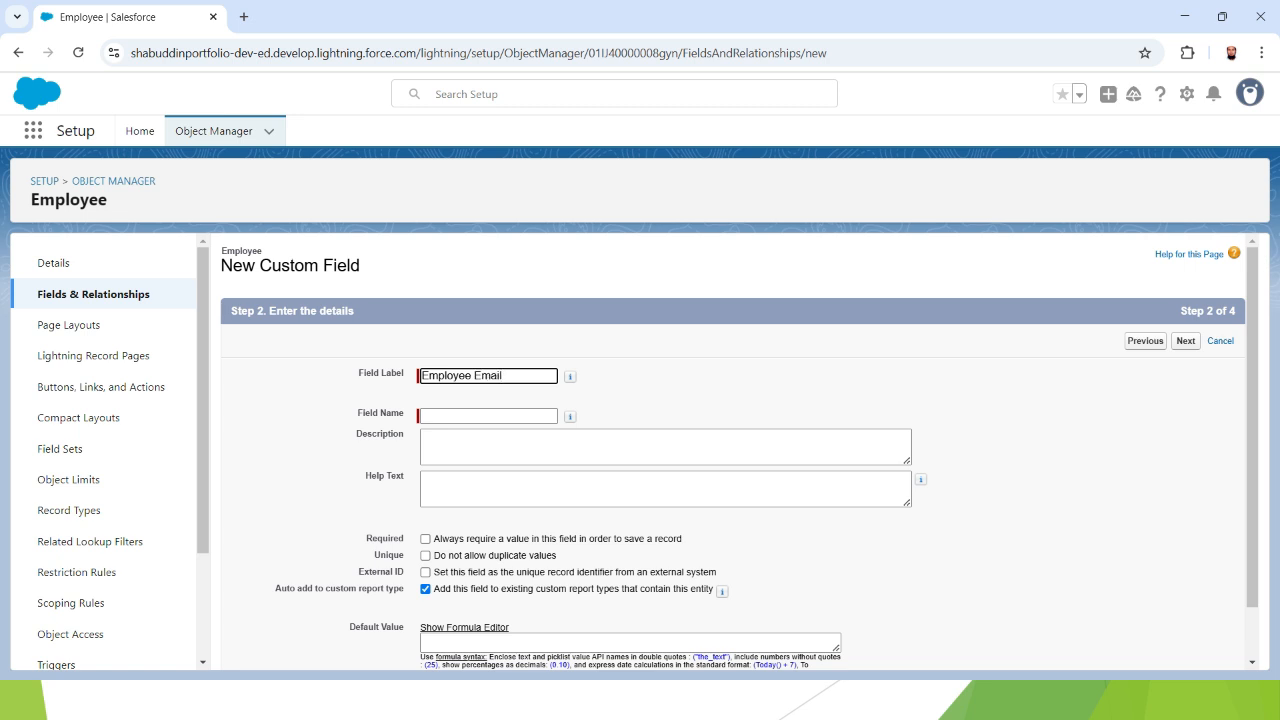
key("Tab")
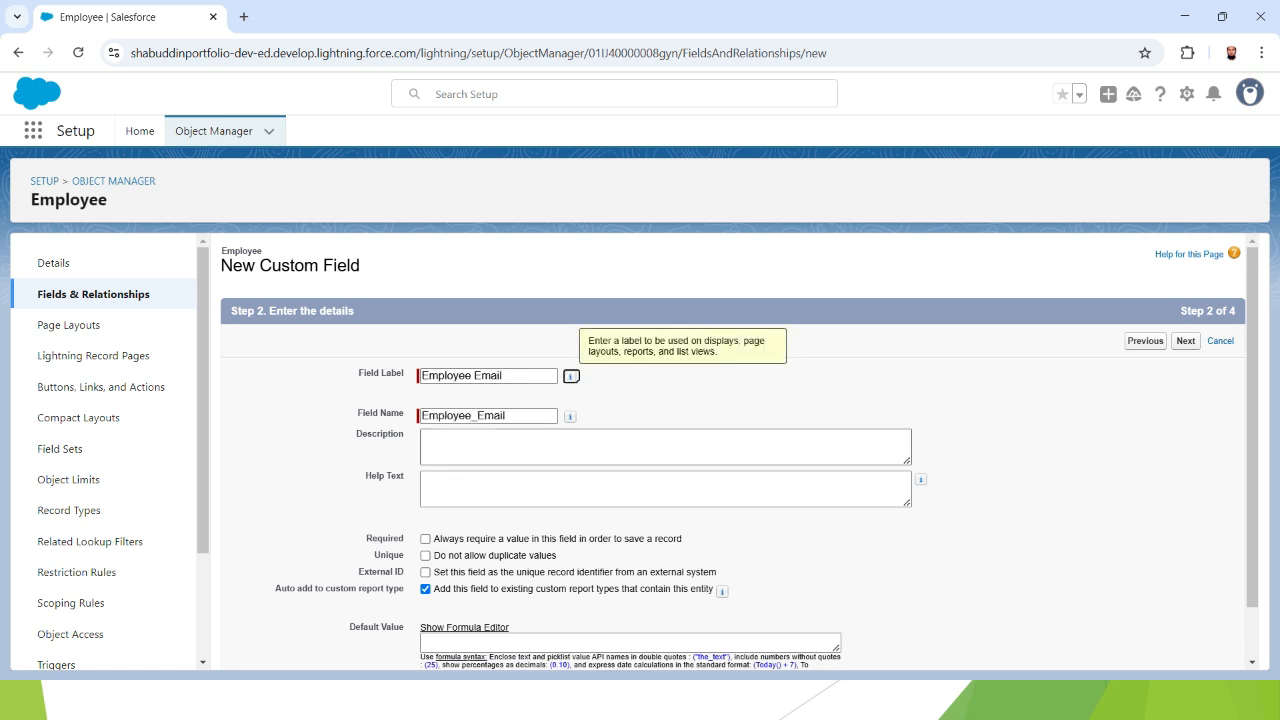
left_click(560, 446)
type("stores email")
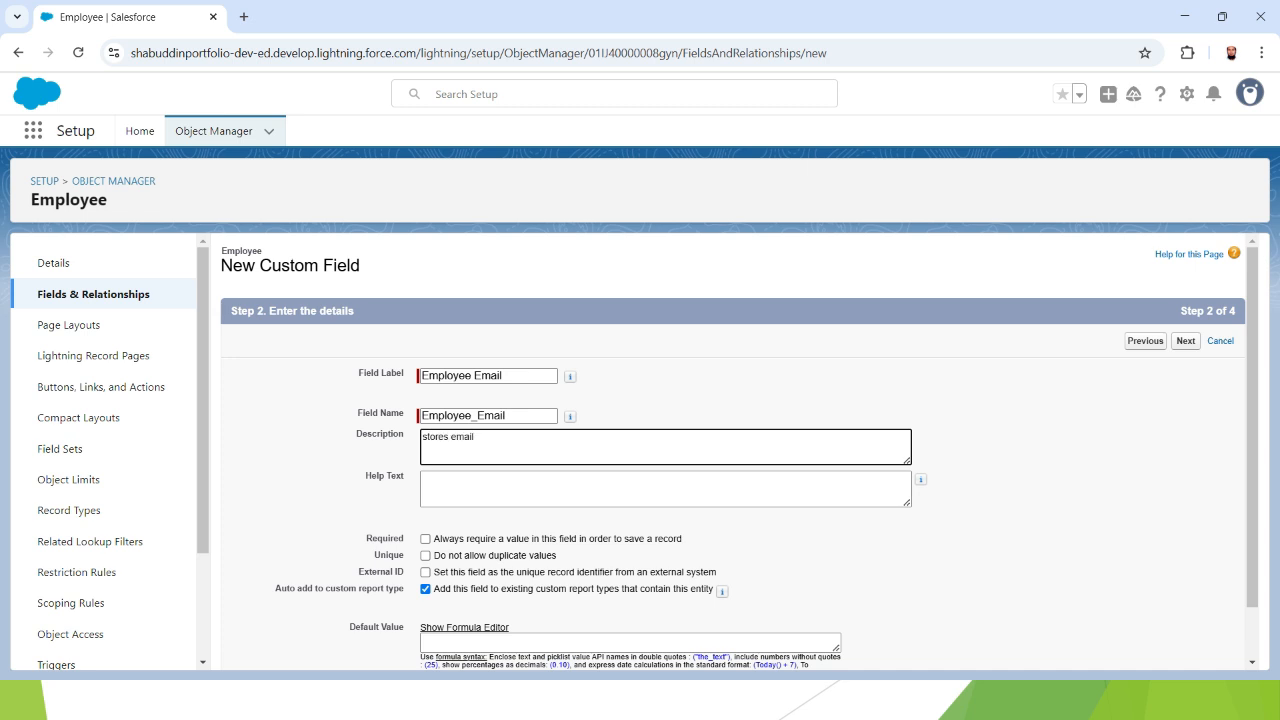
scroll(733, 451, "down", 1)
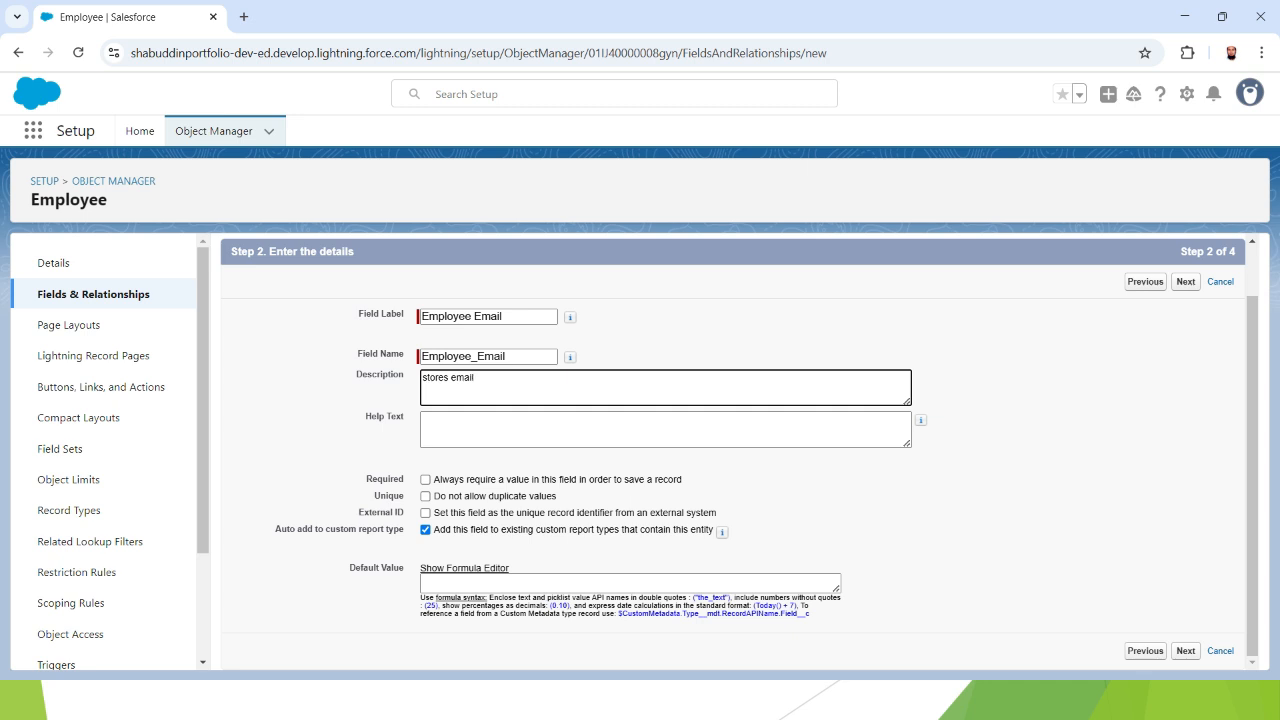
left_click(1186, 651)
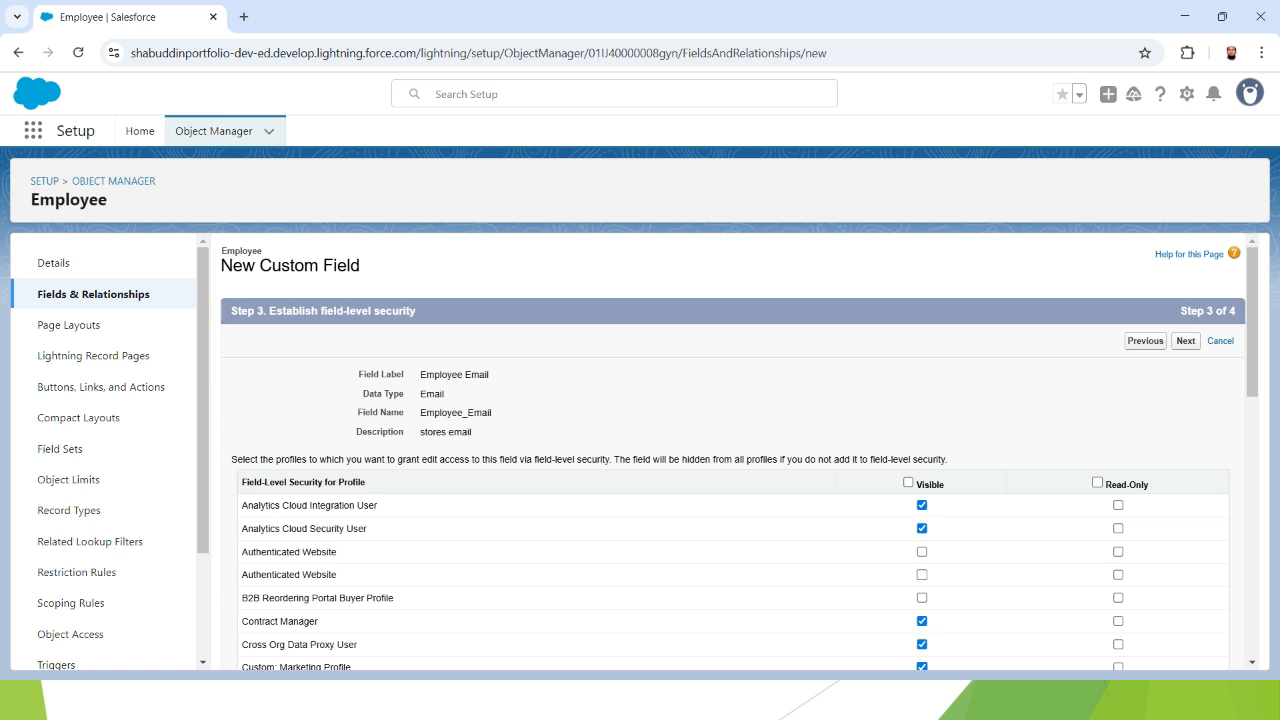
- Grant Visible access to all profiles for Employee Email and continue to Step 4
scroll(730, 450, "down", 2)
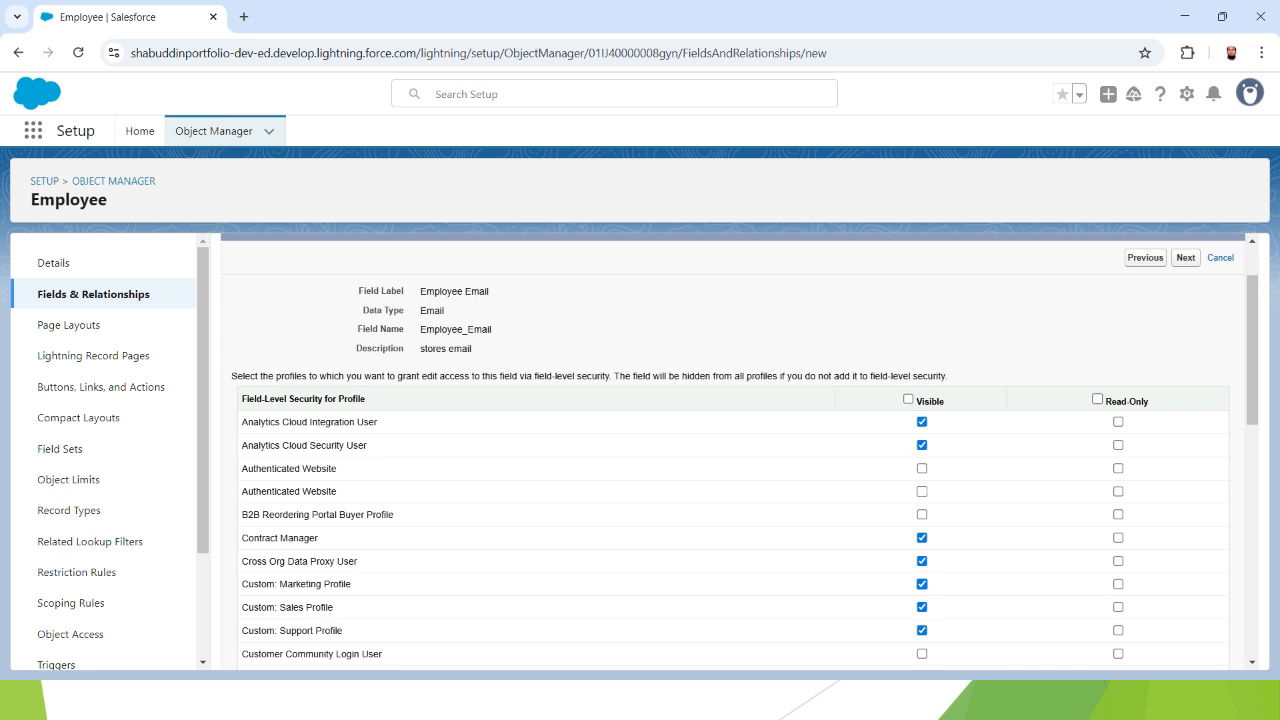
scroll(730, 450, "down", 5)
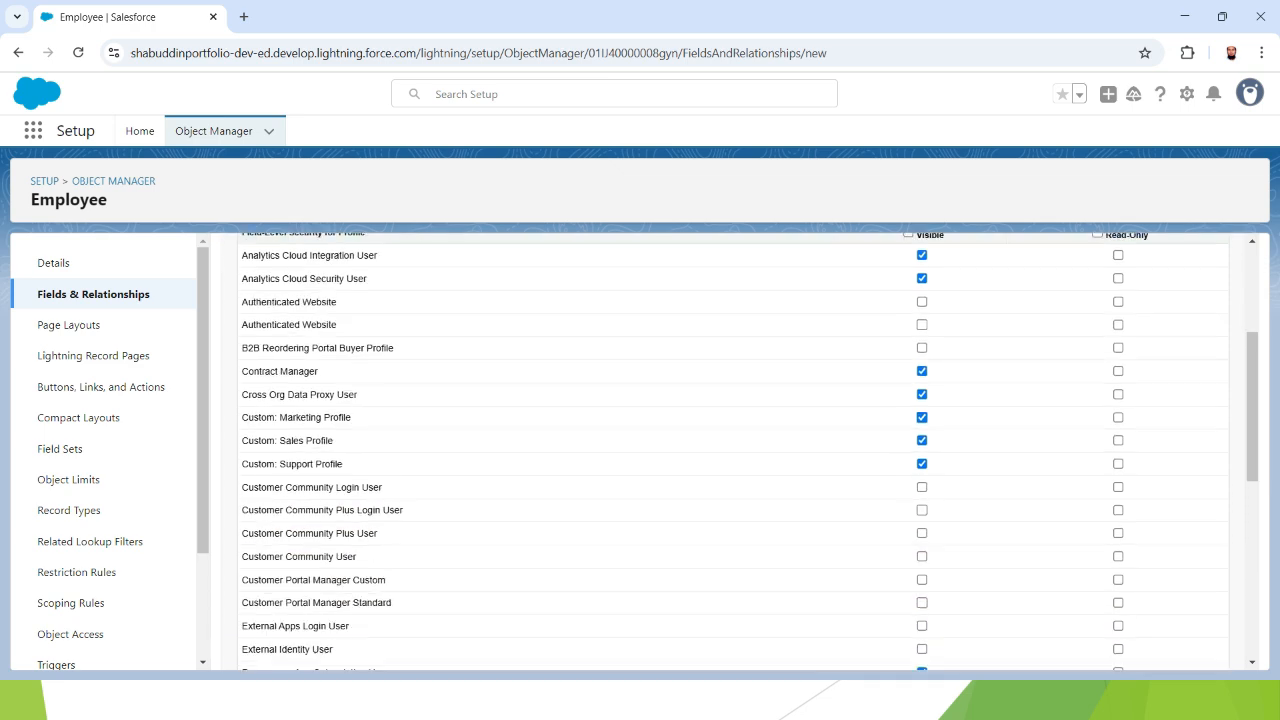
scroll(730, 450, "down", 10)
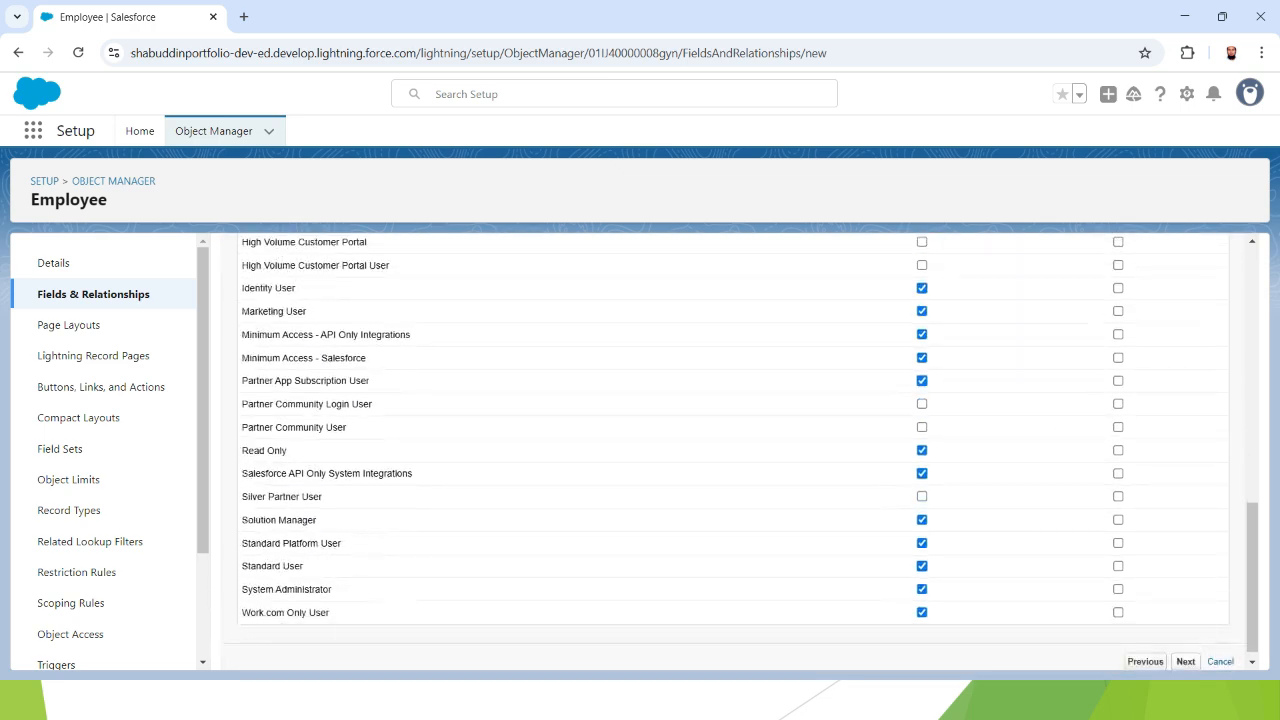
scroll(730, 450, "up", 15)
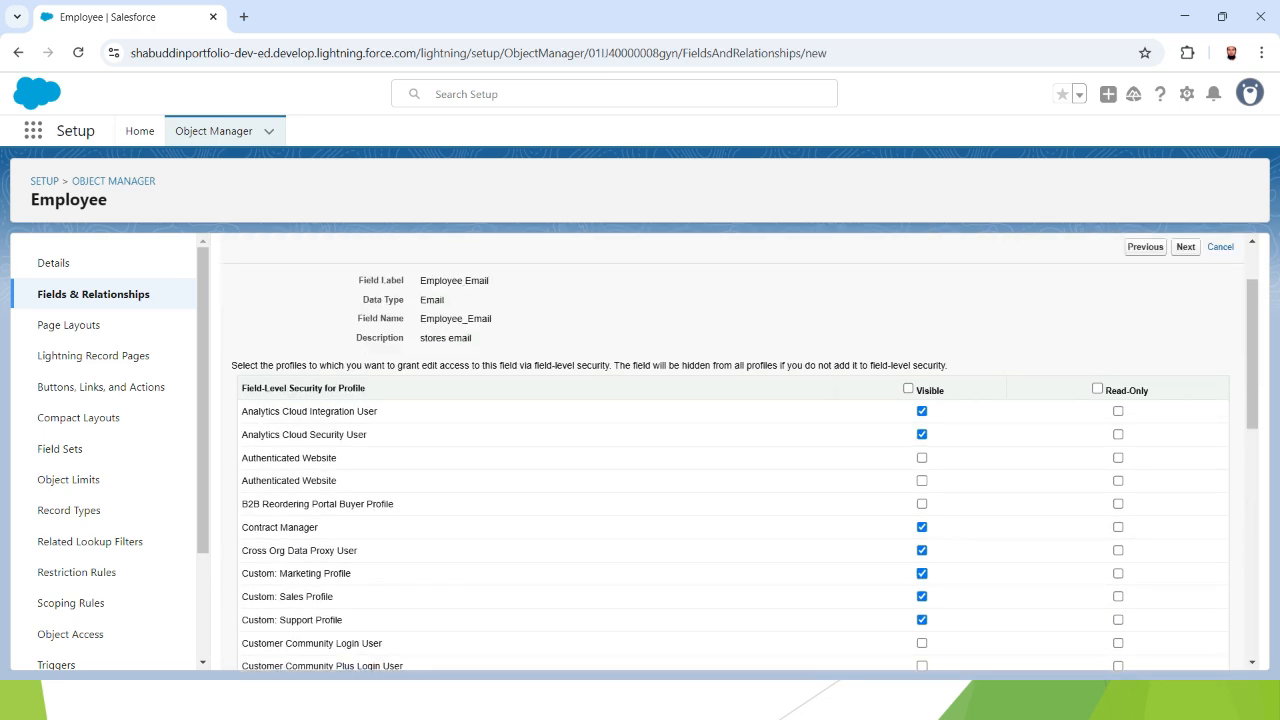
left_click(908, 388)
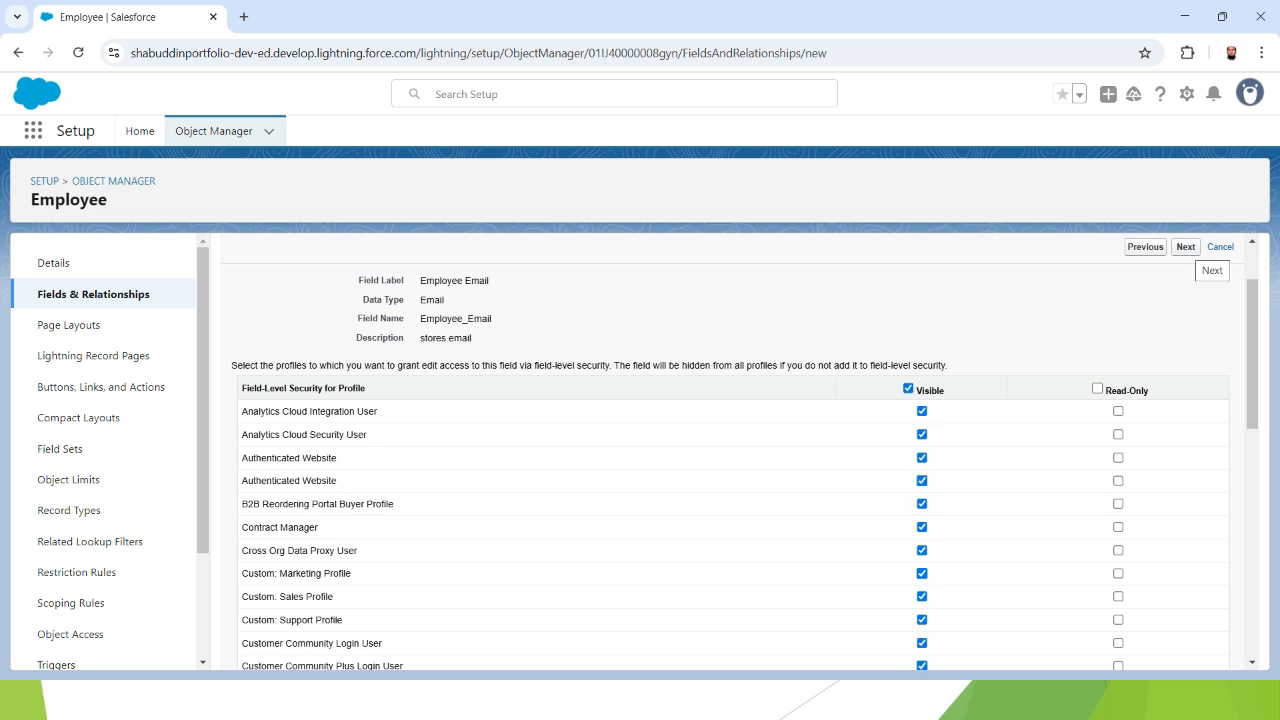
left_click(1185, 246)
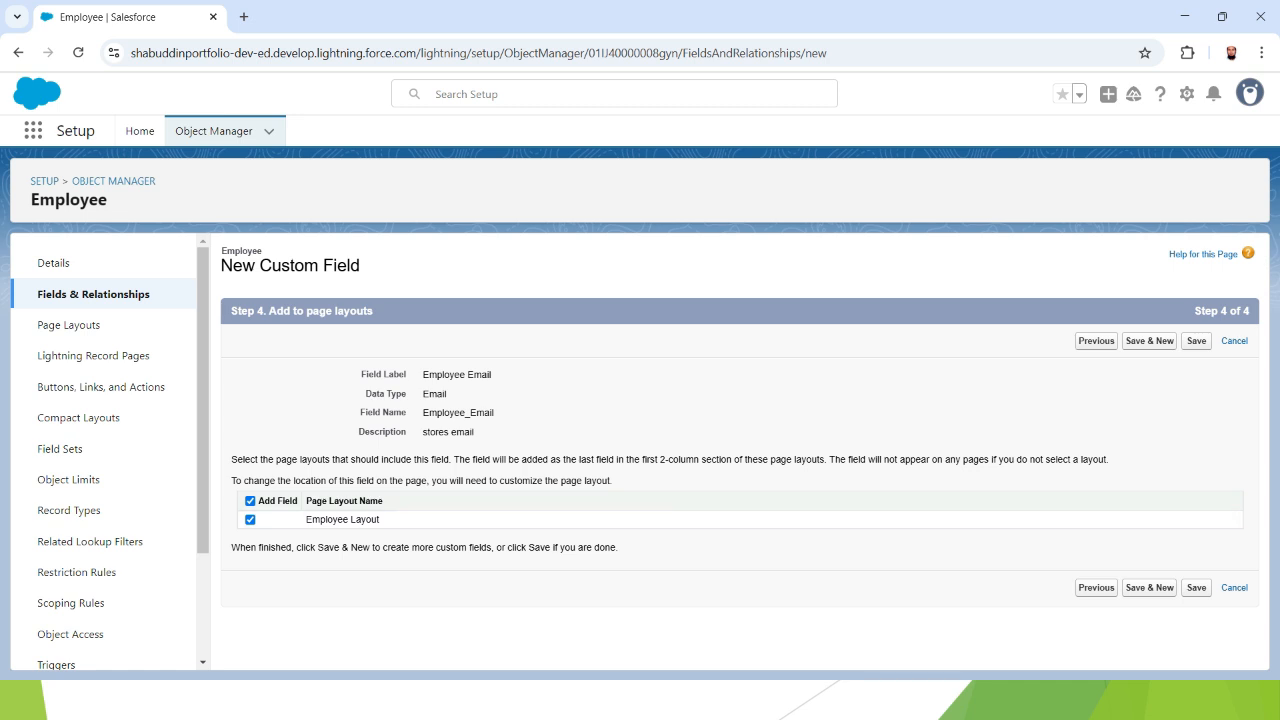
- Highlight the Page Layout Name heading on the page layout step
left_click_drag(306, 501, 384, 501)
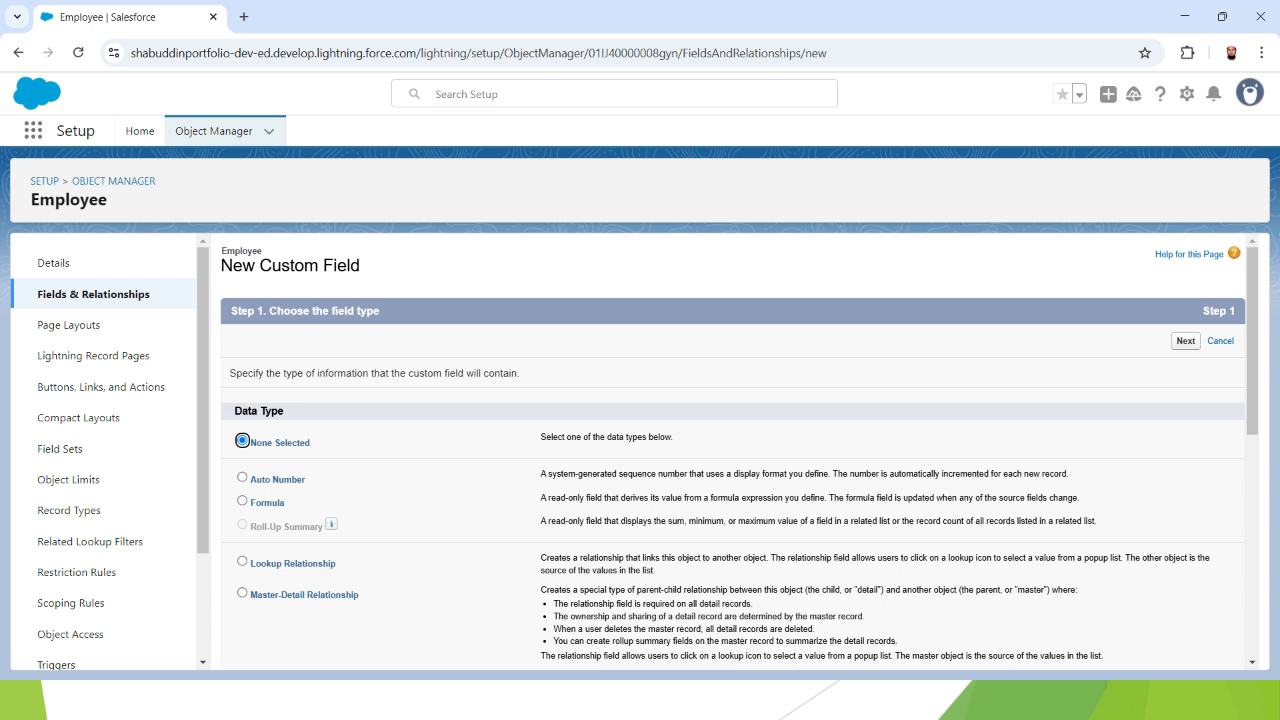
- Choose Picklist as the new field's data type and continue to Step 2
scroll(733, 450, "down", 1)
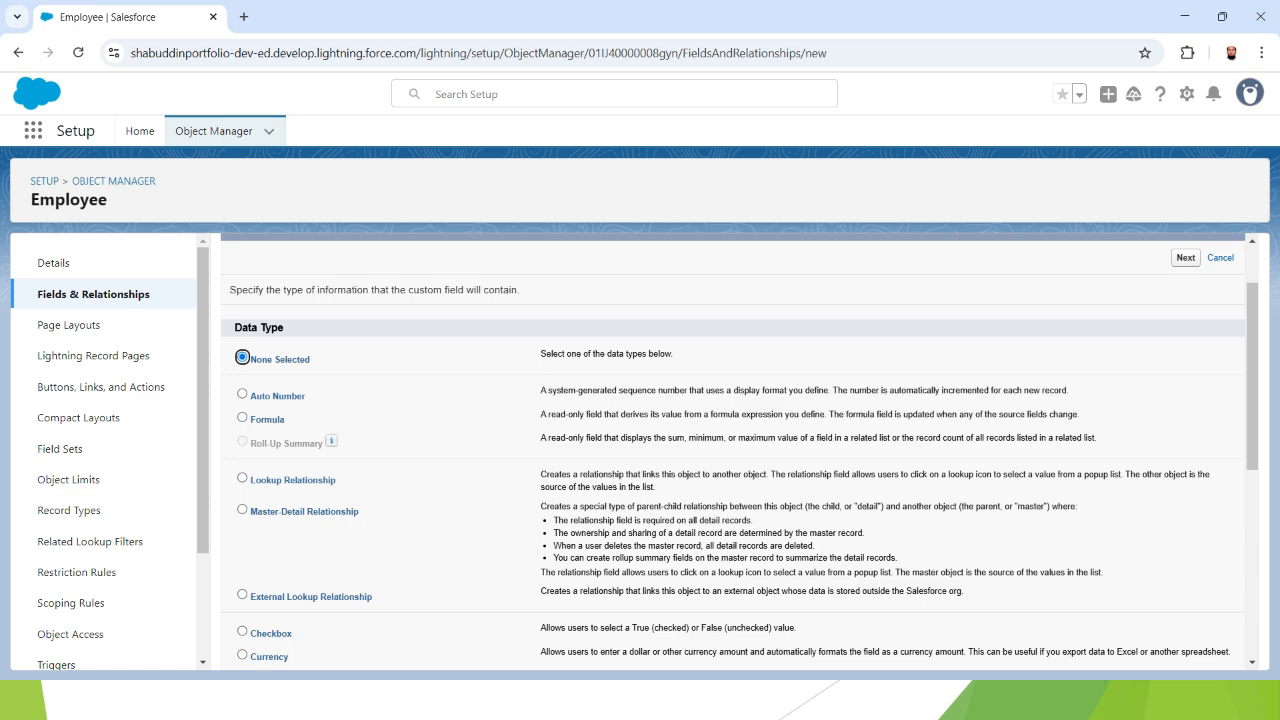
scroll(739, 451, "down", 2)
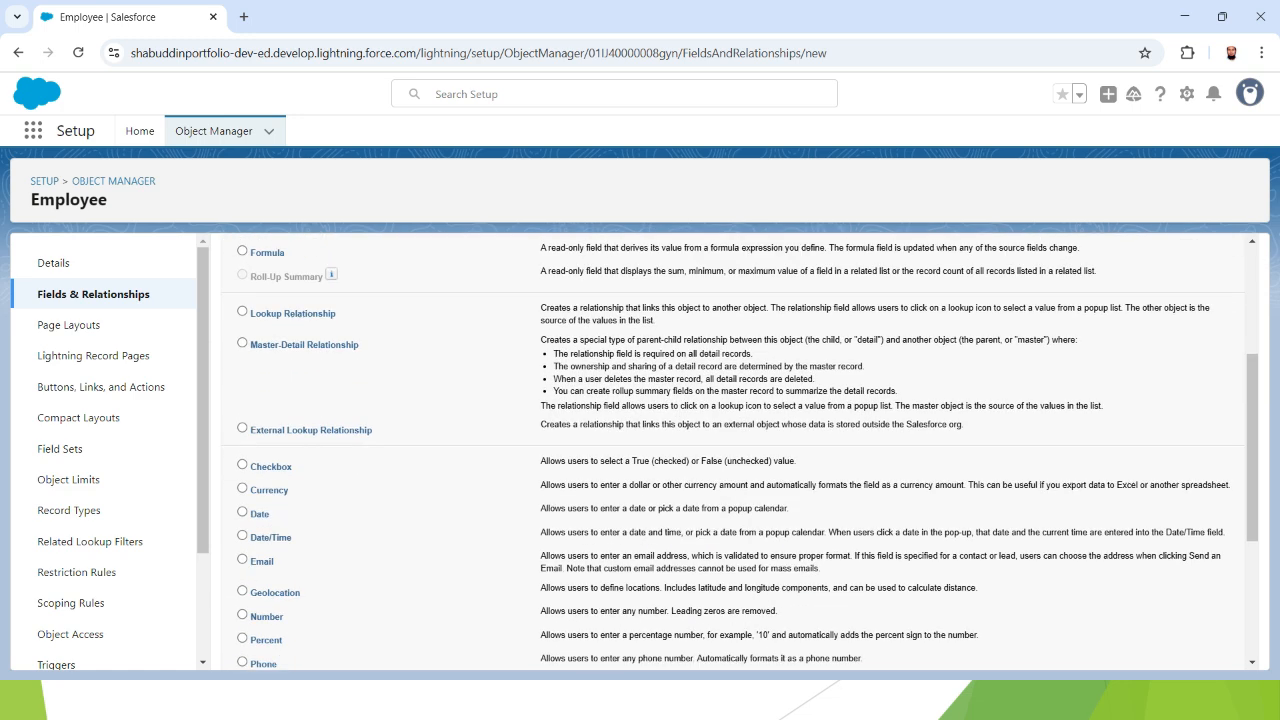
scroll(739, 451, "down", 1)
scroll(739, 451, "down", 1)
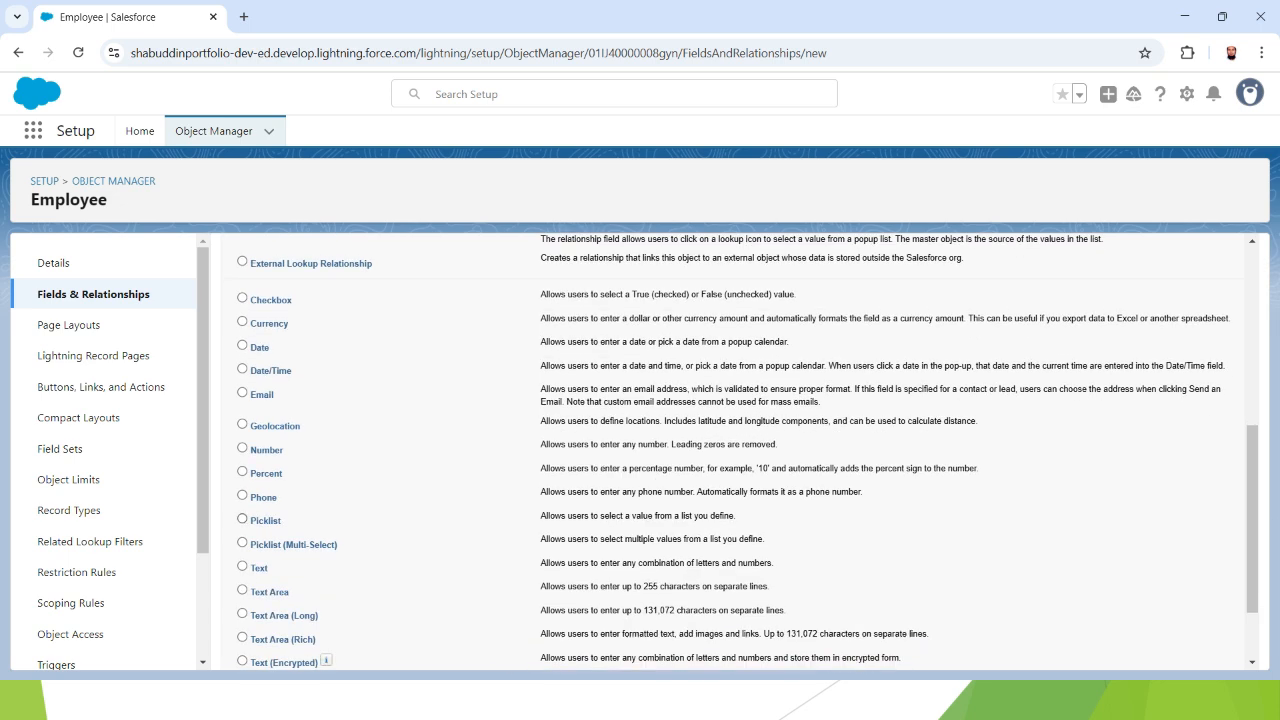
left_click(242, 519)
left_click_drag(540, 516, 738, 516)
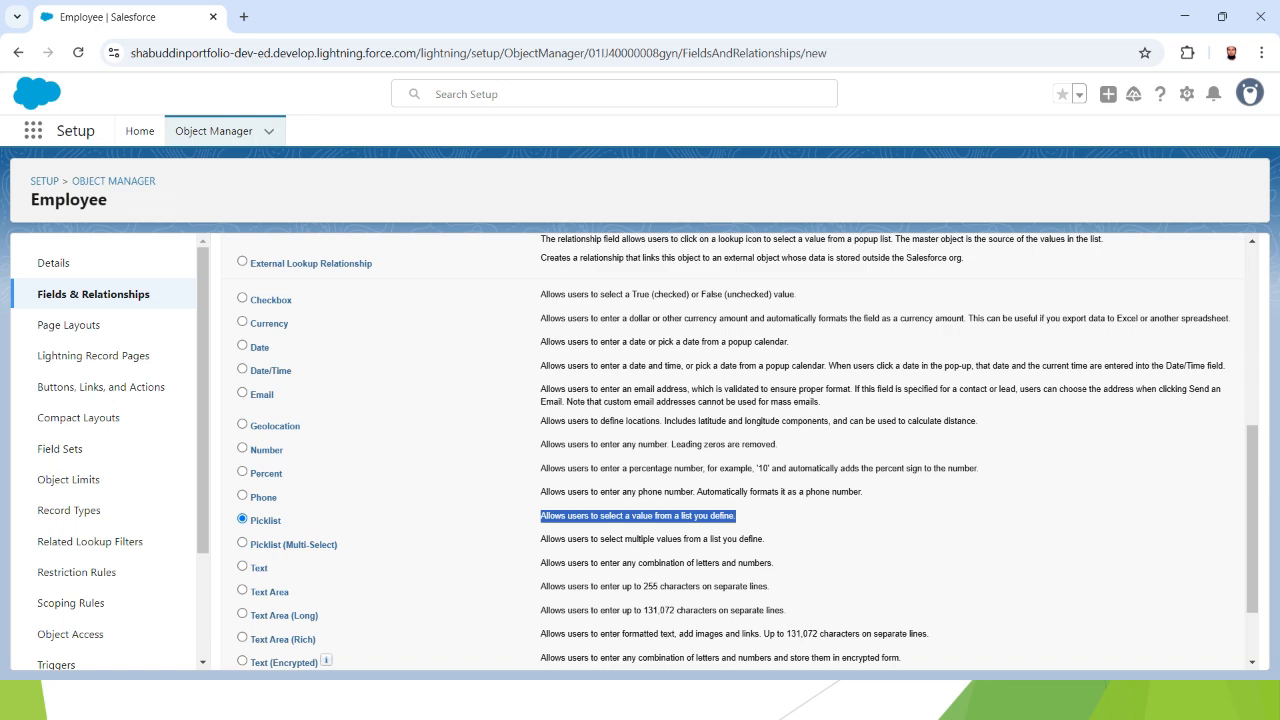
left_click(740, 516)
scroll(740, 450, "down", 1)
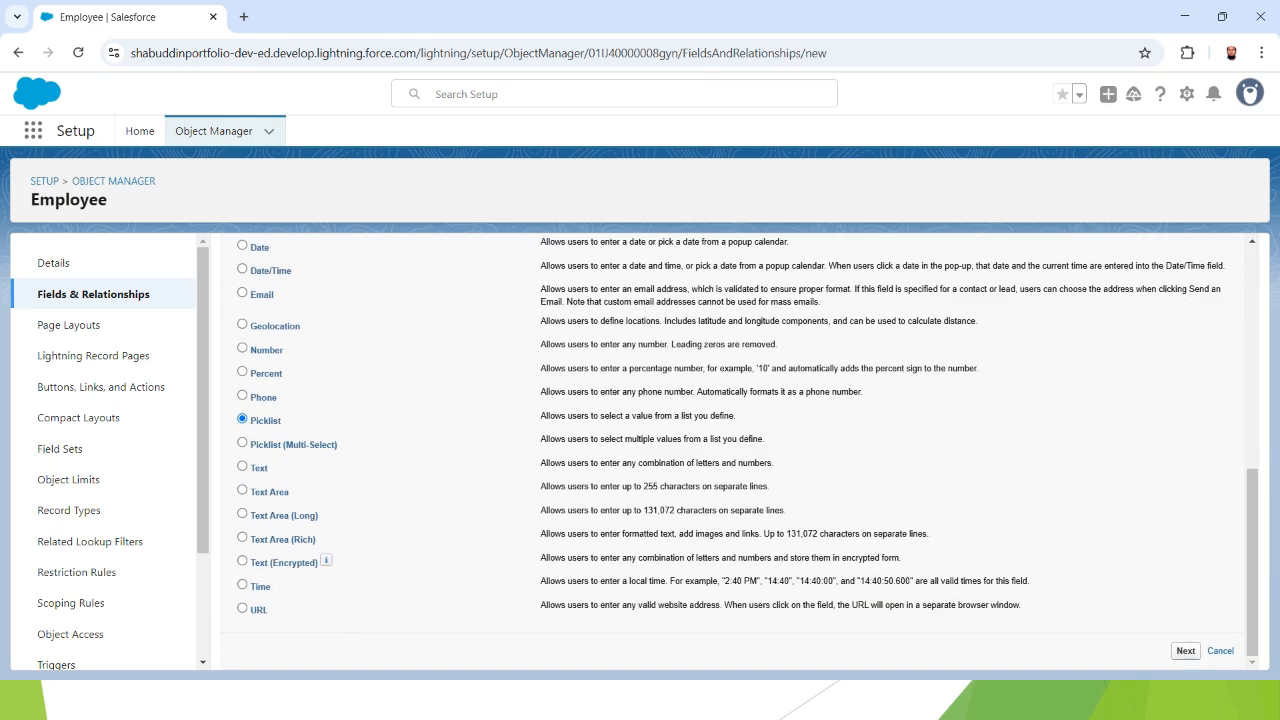
left_click(1186, 650)
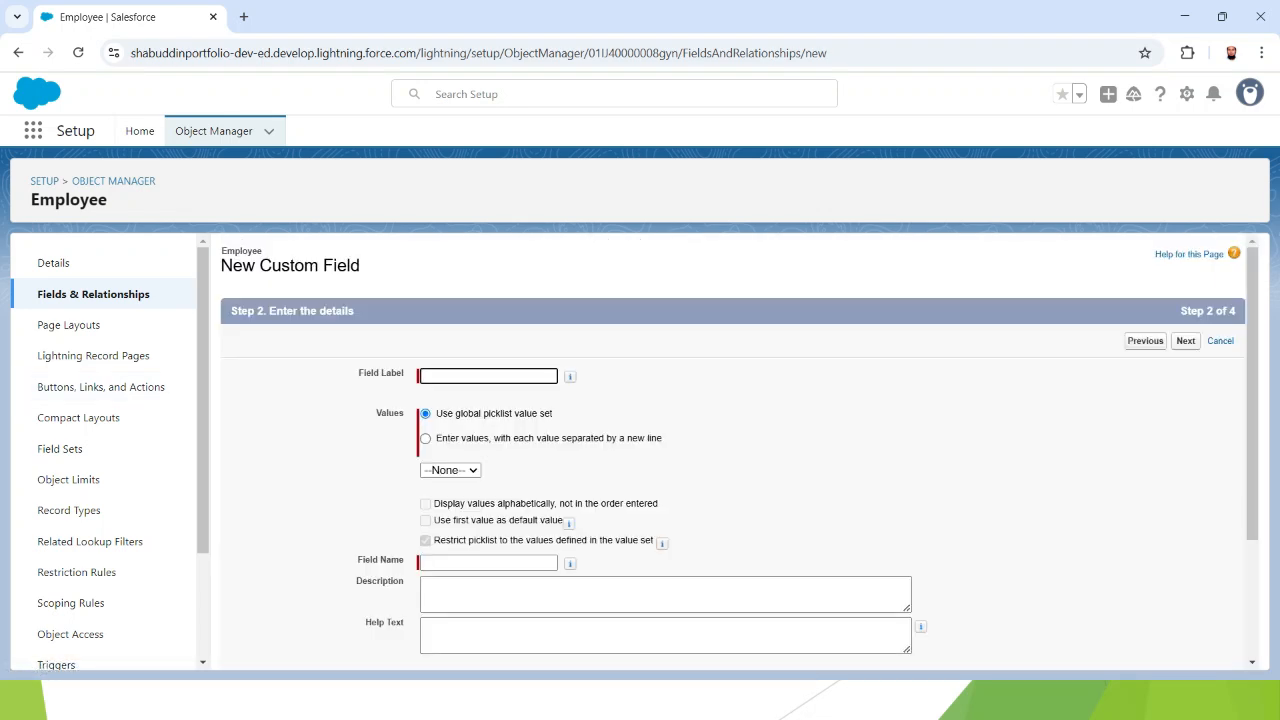
- Label the field Technology and enter picklist values Salesforce, Java and Python, one per line
type("Technology")
left_click(426, 438)
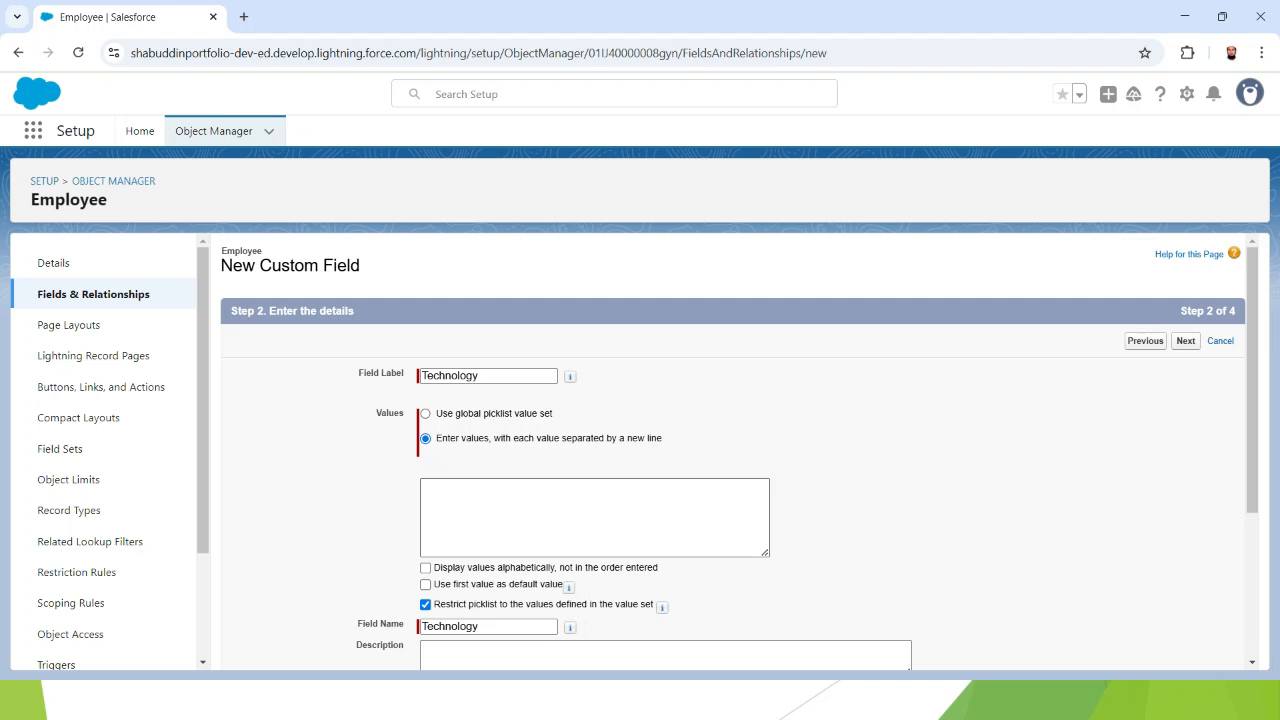
left_click(594, 517)
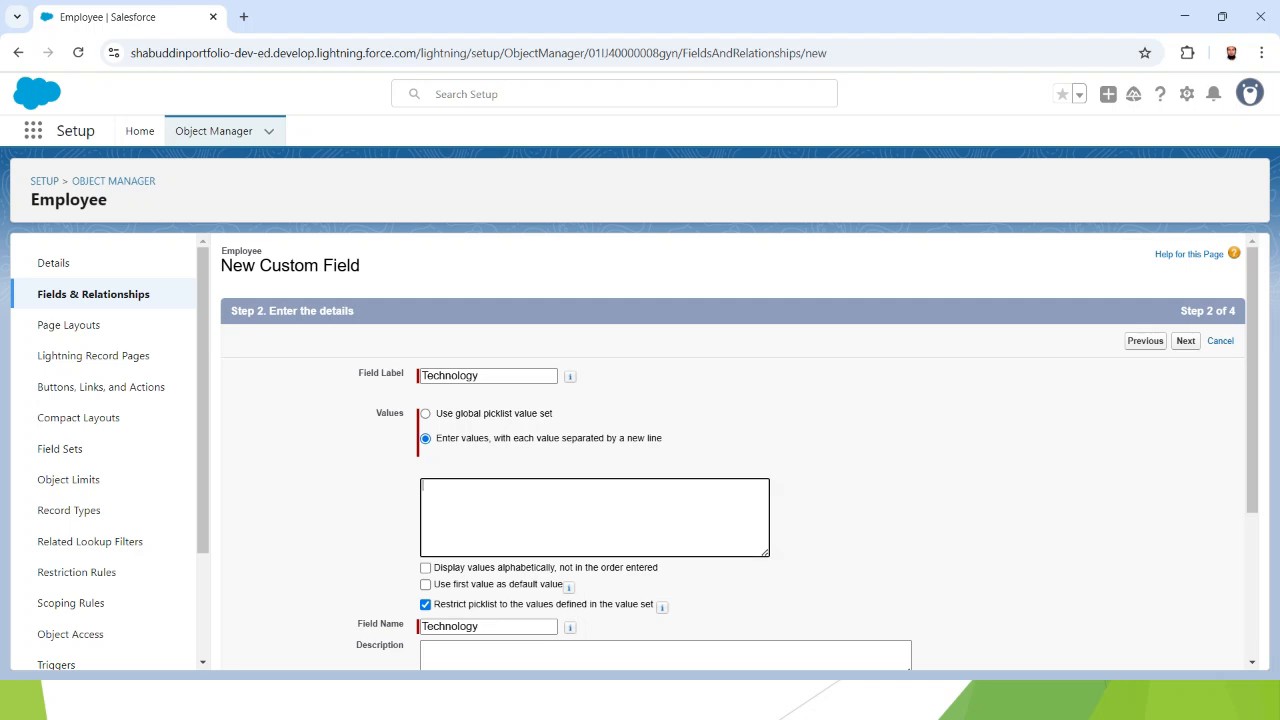
type("Salesforce ")
type("Java ")
type("P")
type("ython")
- Give Technology the description 'picklist values' and continue to field-level security
scroll(739, 450, "down", 5)
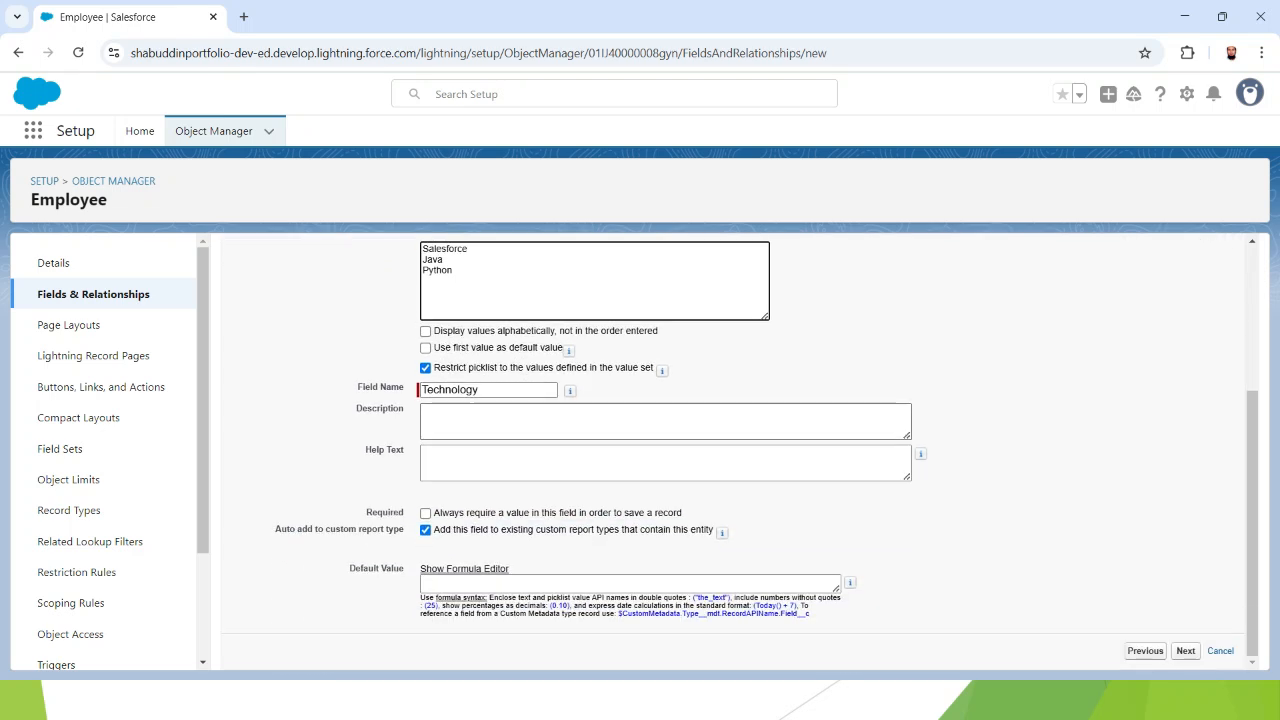
left_click(665, 422)
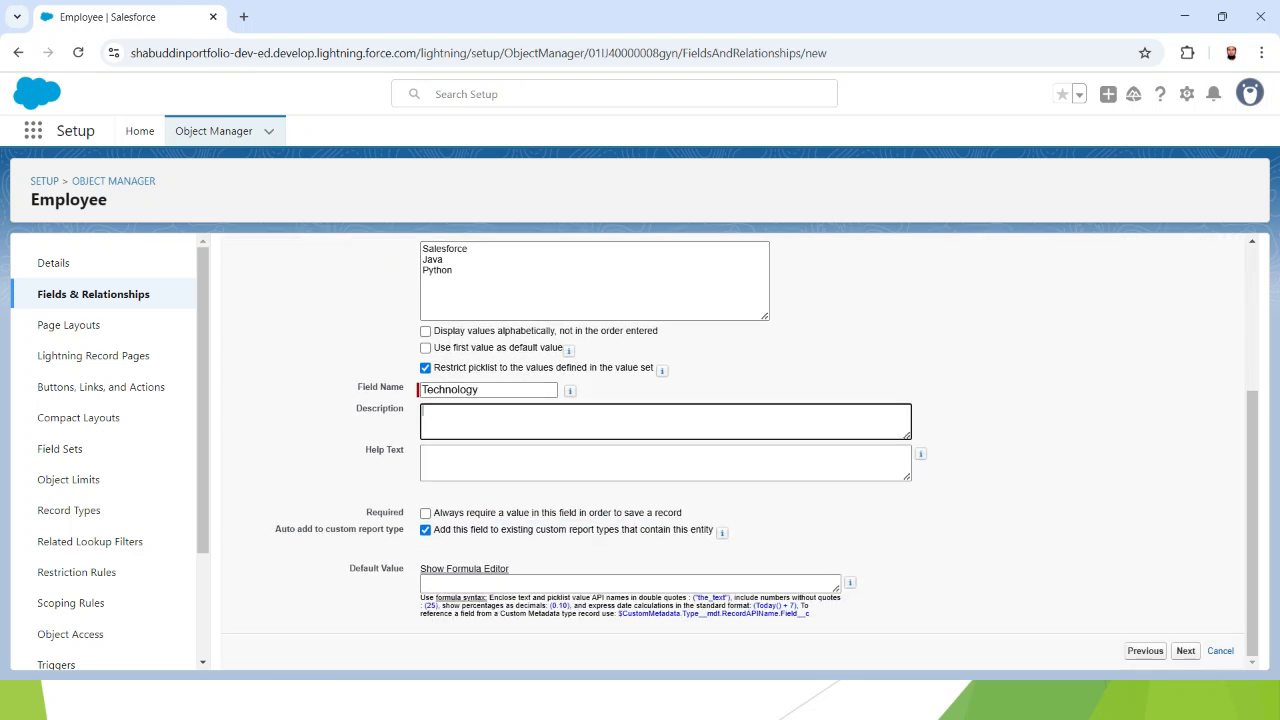
type("picklist values")
scroll(735, 450, "up", 3)
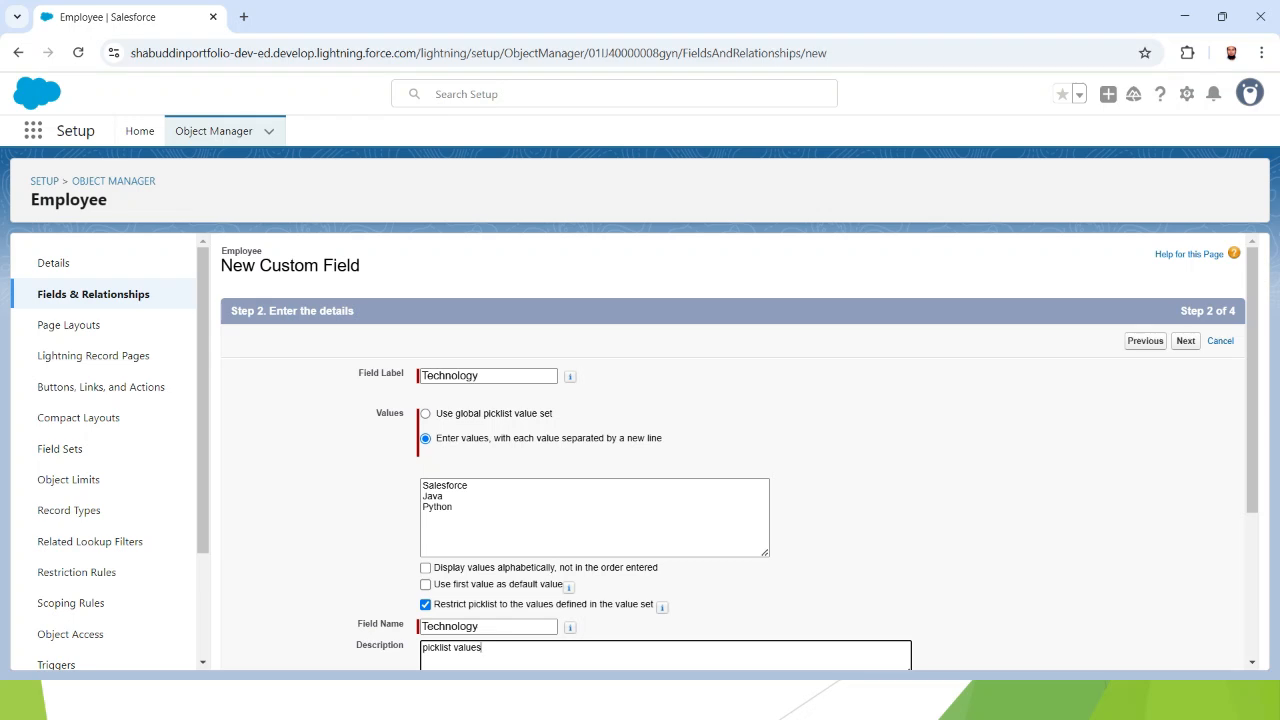
scroll(735, 450, "down", 3)
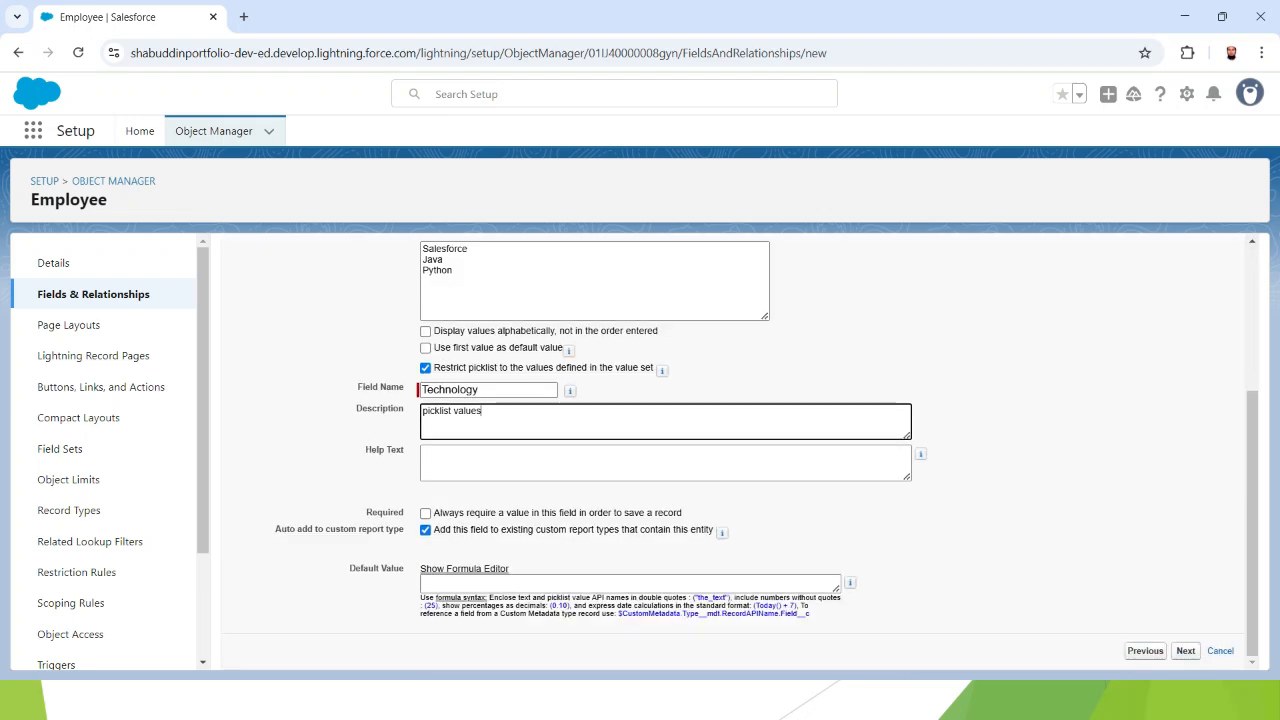
left_click(1186, 651)
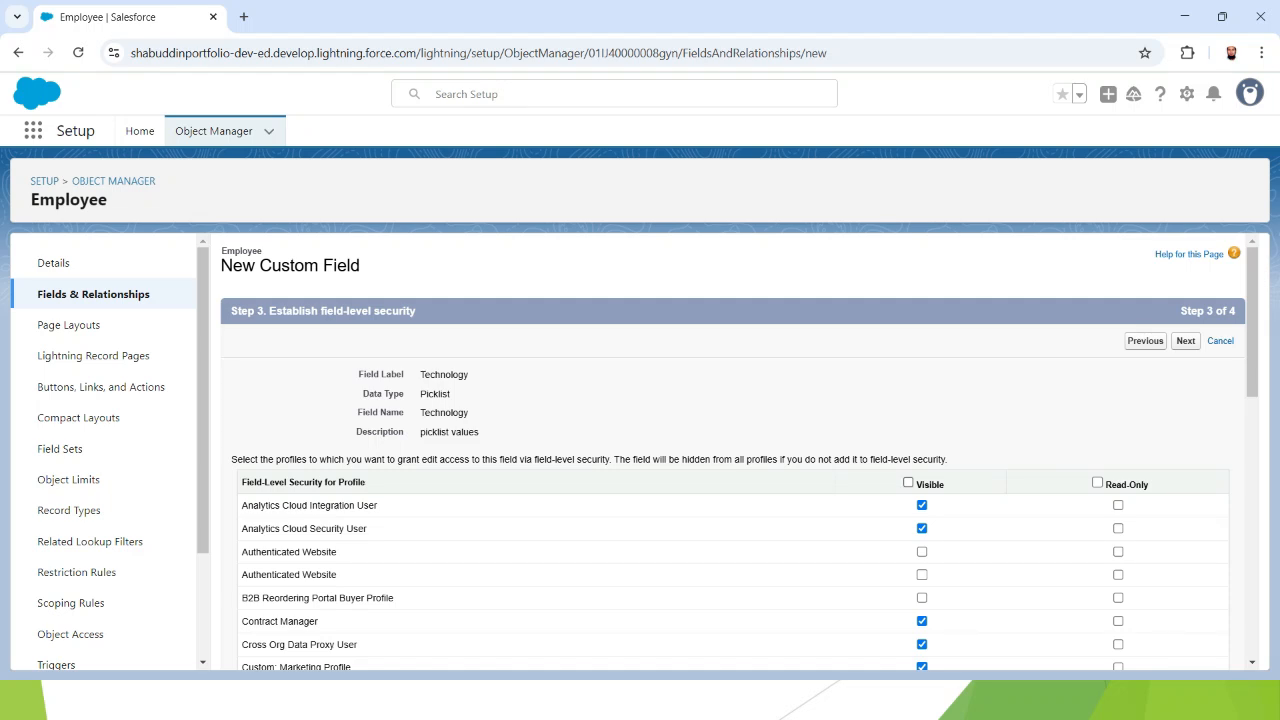
- Make Technology visible to all profiles, keep it on Employee Layout, and save it
left_click(908, 482)
left_click(1185, 341)
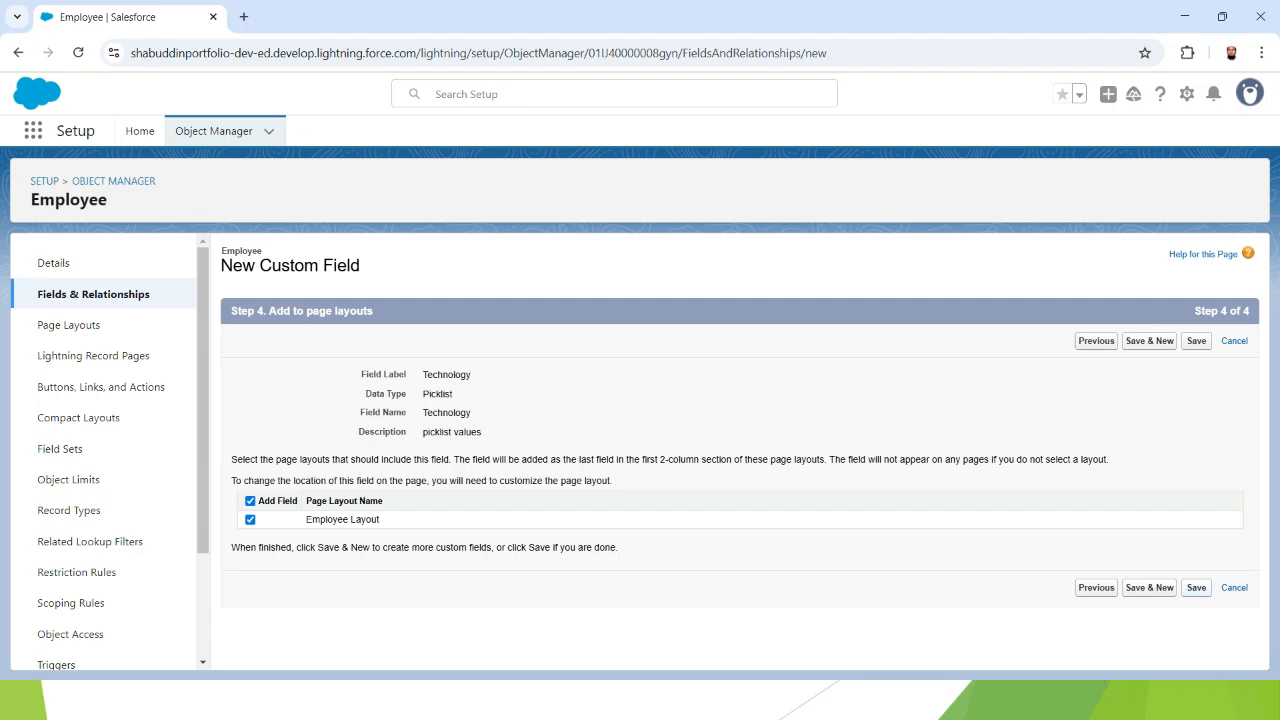
left_click(1198, 588)
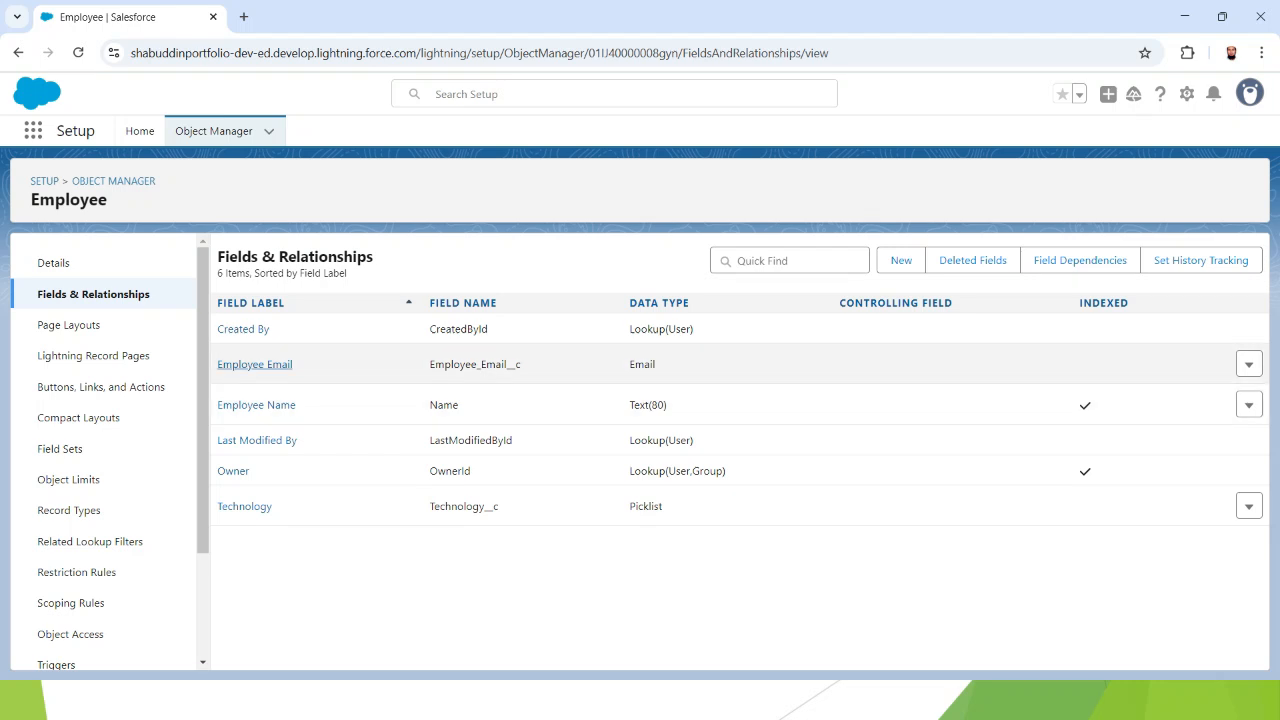
- Review the Employee fields, highlighting Employee Email, CreatedById and Name, then open the App Launcher
left_click_drag(217, 365, 293, 365)
left_click_drag(430, 329, 488, 329)
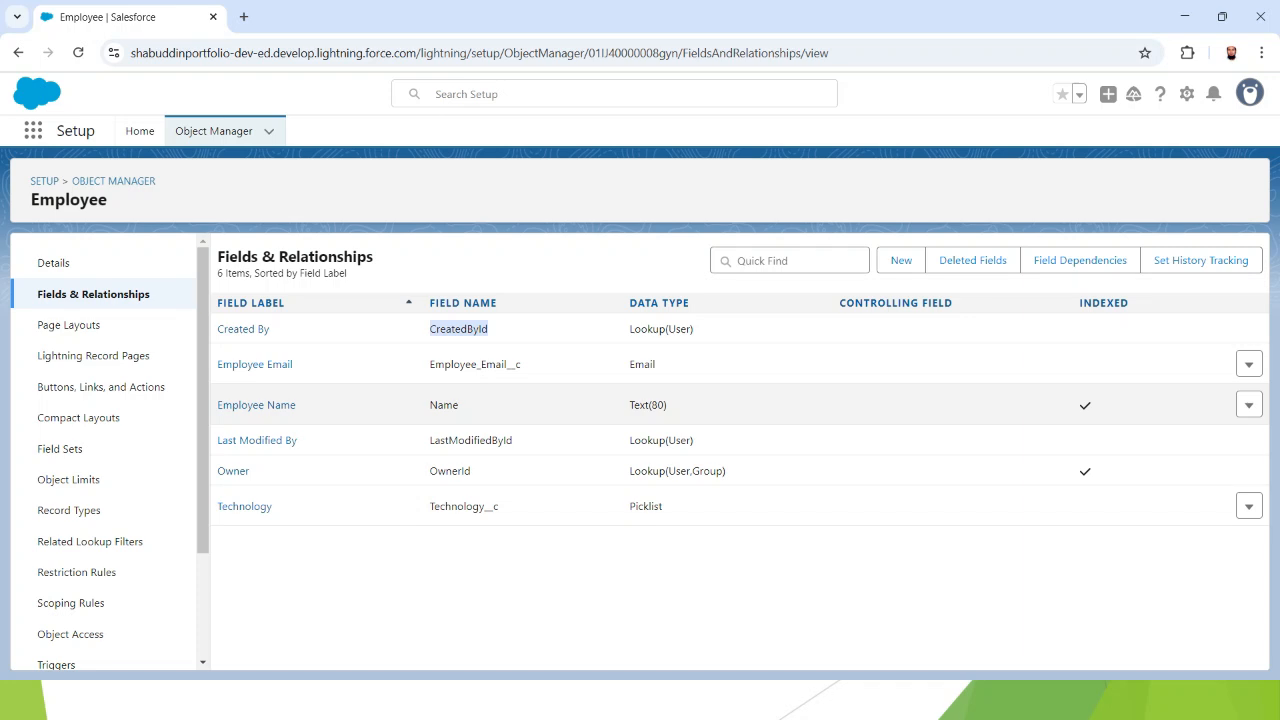
double_click(444, 405)
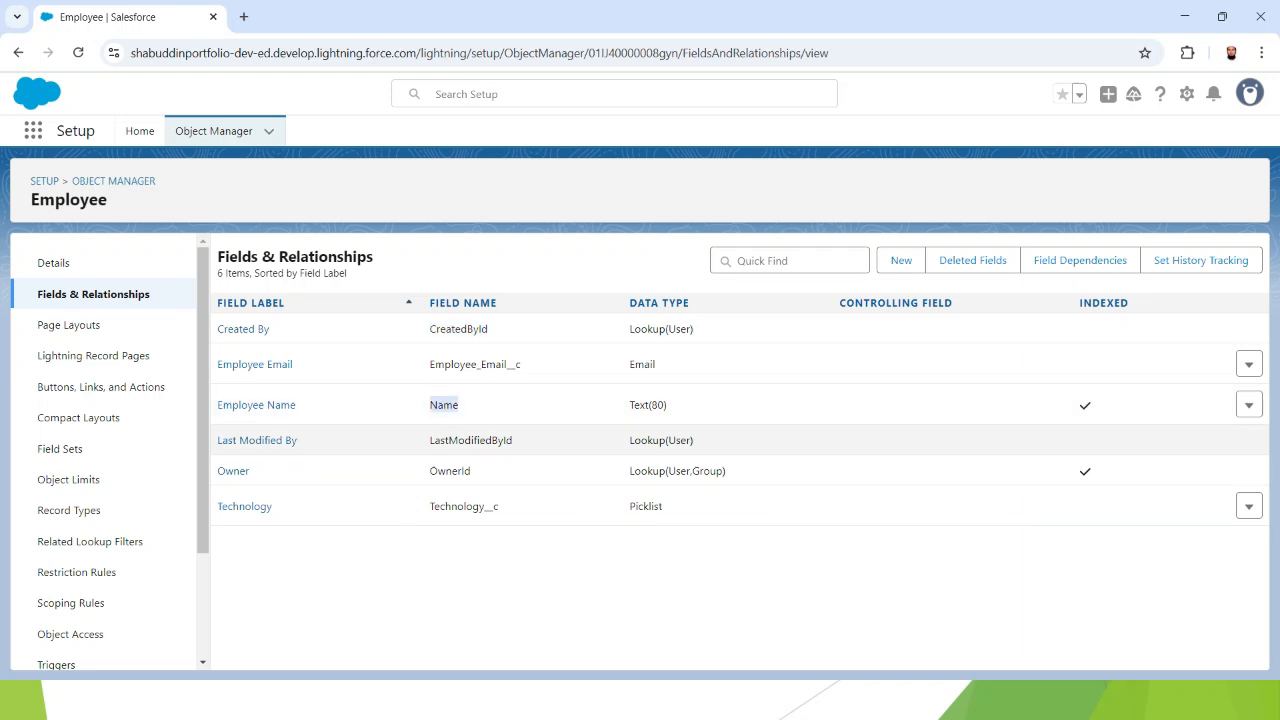
left_click(500, 570)
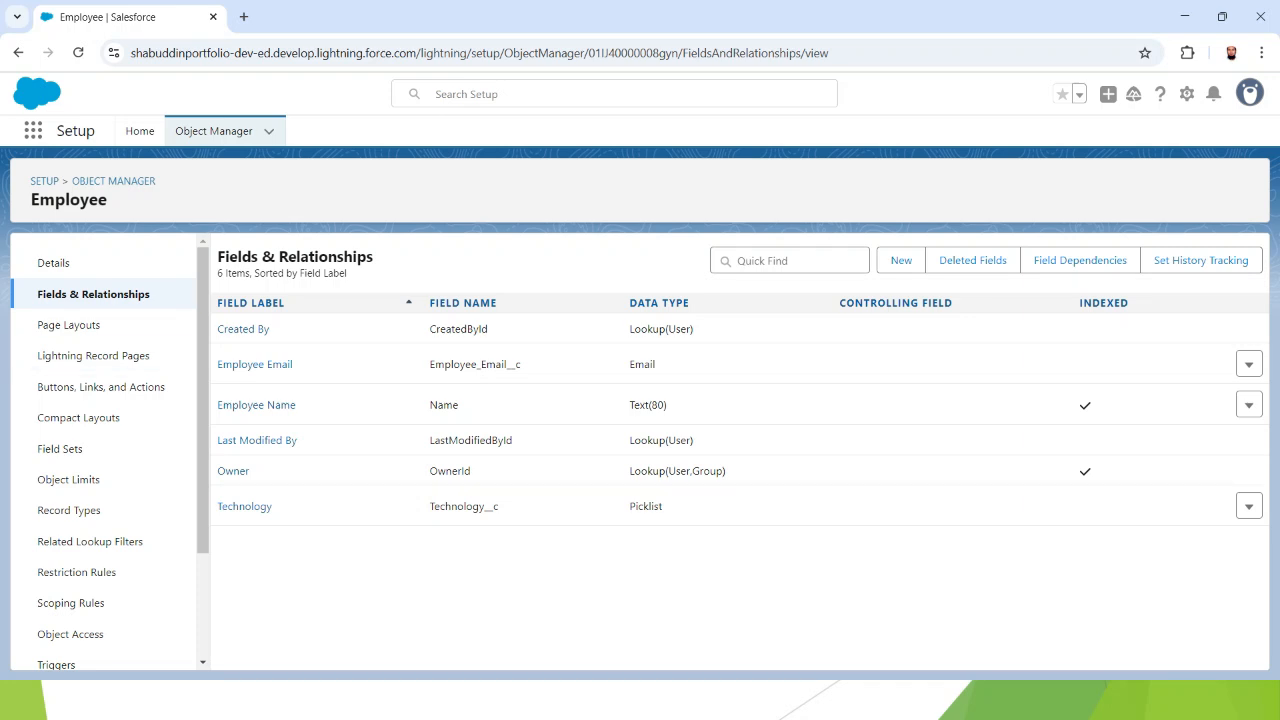
left_click(33, 131)
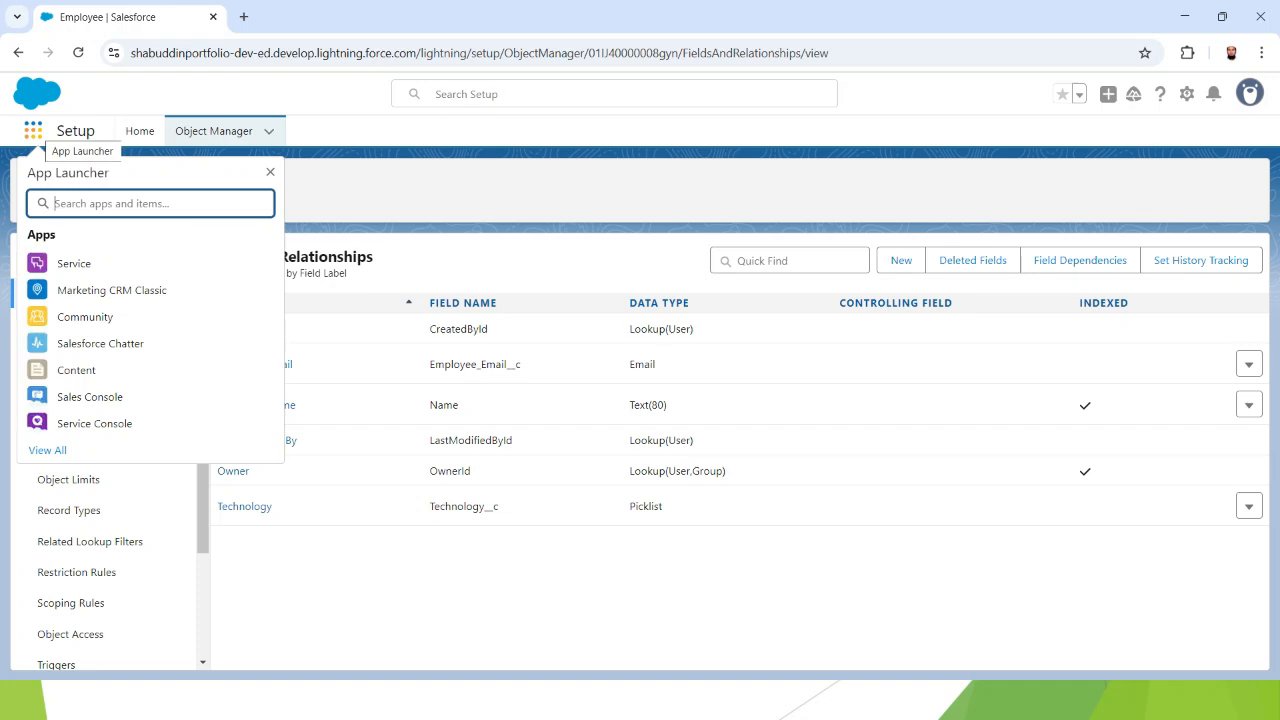
- Find 'sh' in the App Launcher, switch to Sheik LWC Recipes, and show its Employees tab
type("sh")
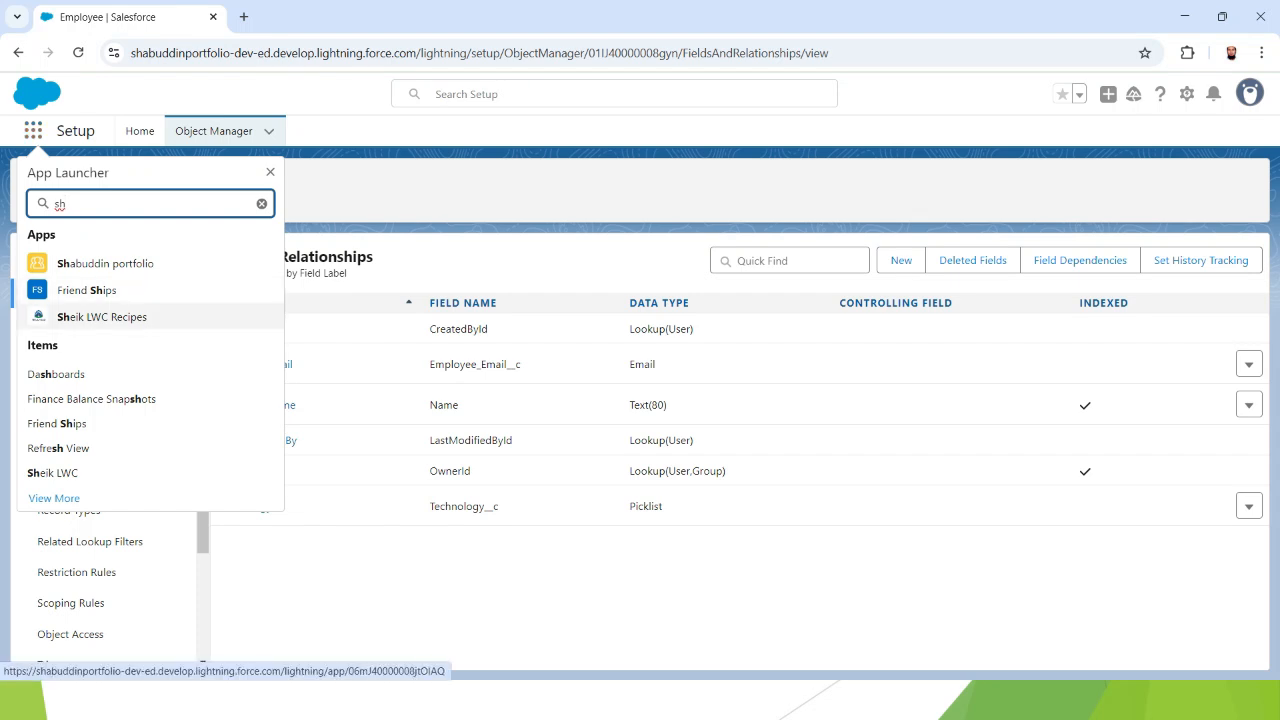
left_click(100, 316)
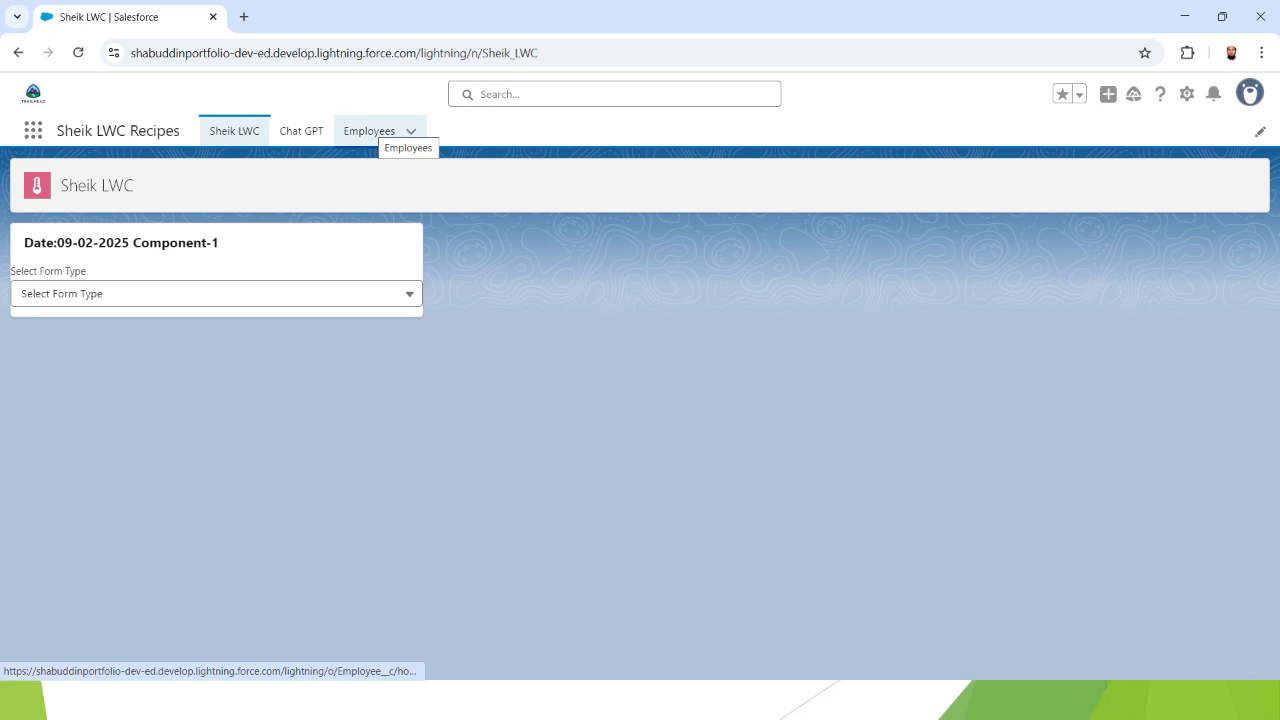
left_click(369, 131)
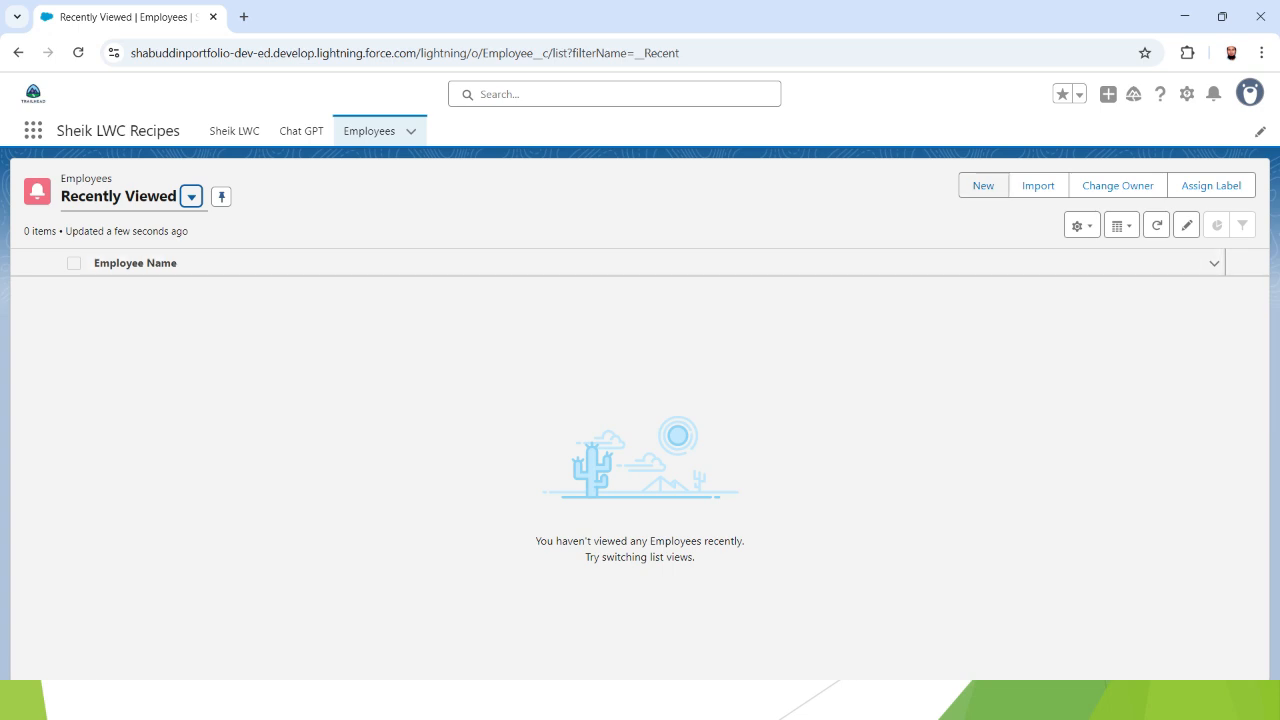
- Start a new Employee record and fill in the employee's full name and e-mail address
left_click(983, 185)
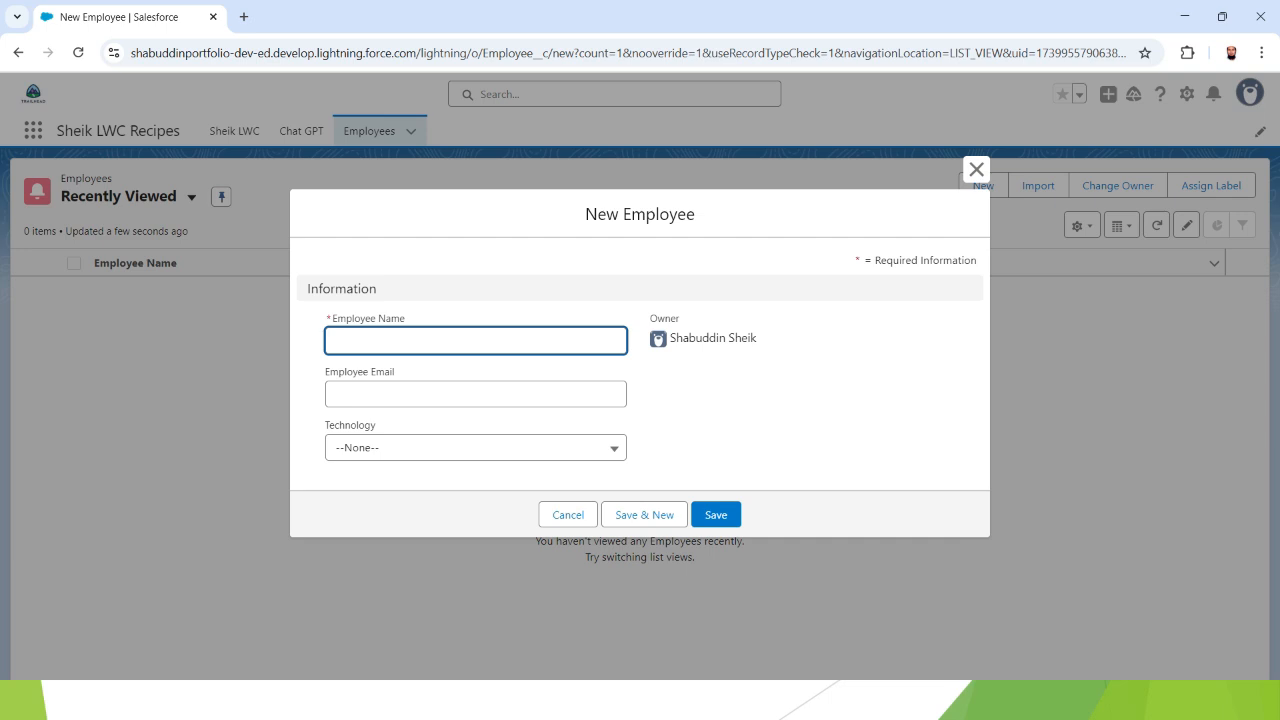
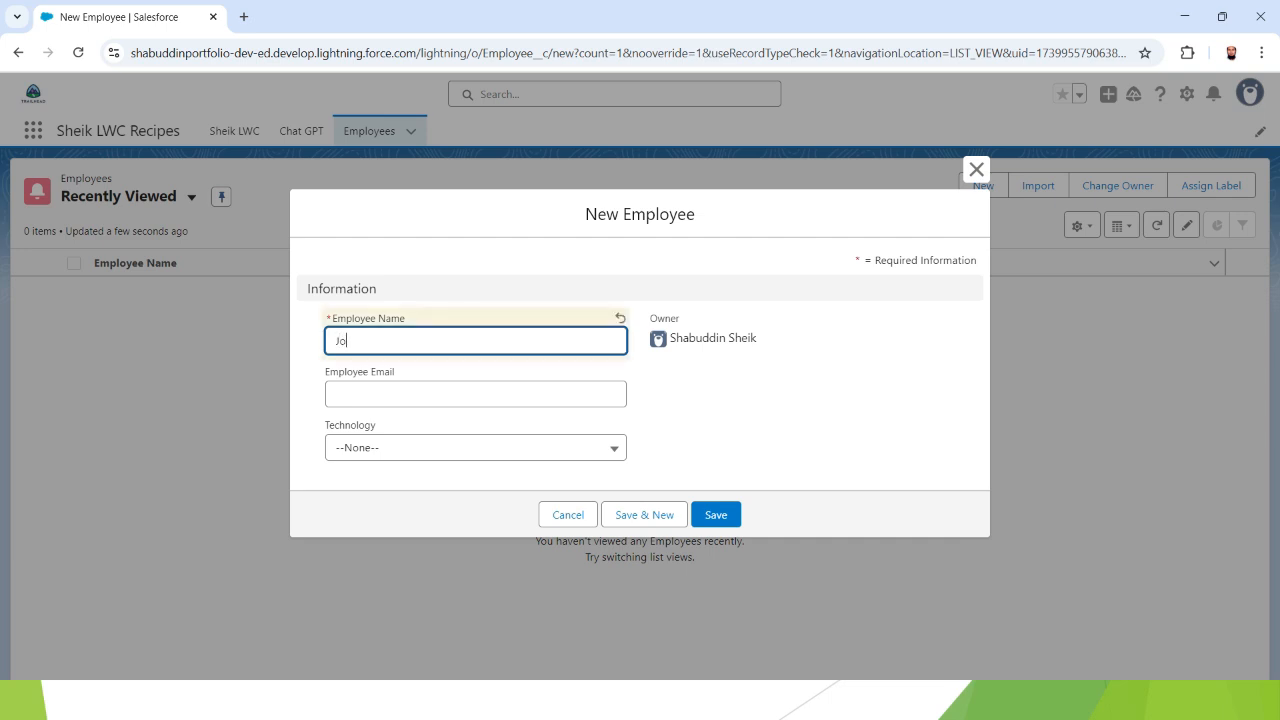
left_click(476, 394)
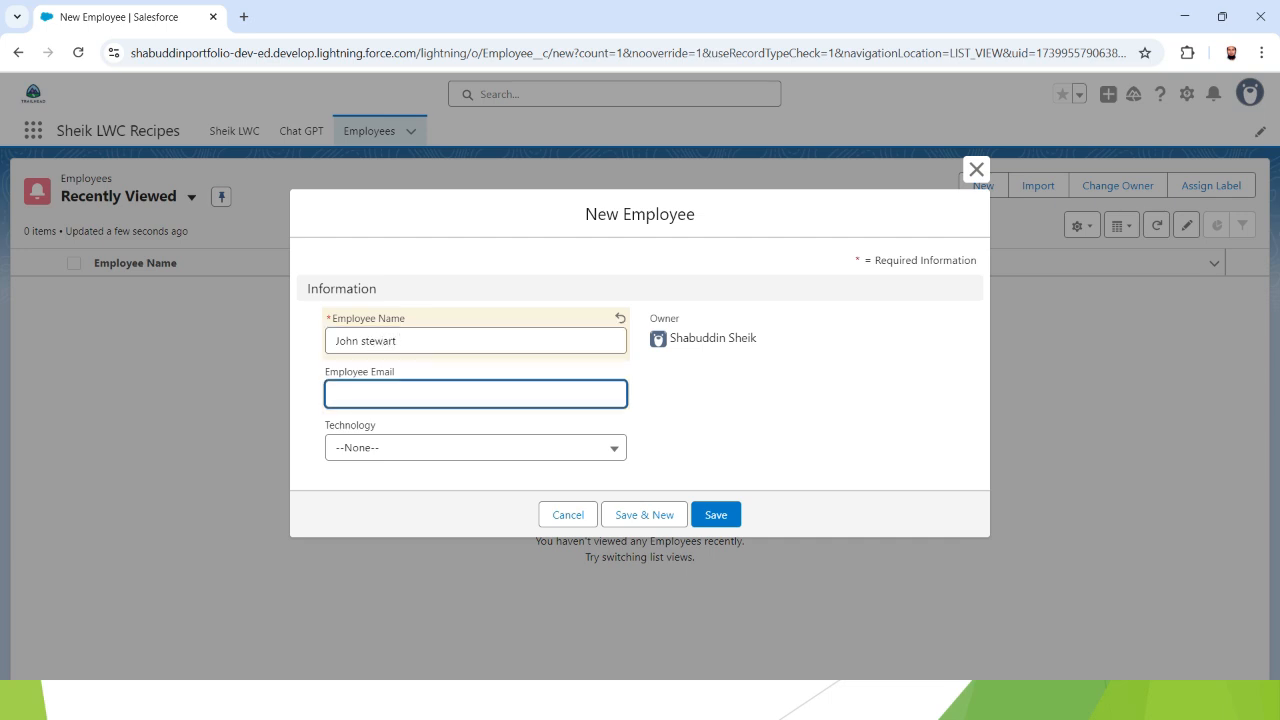
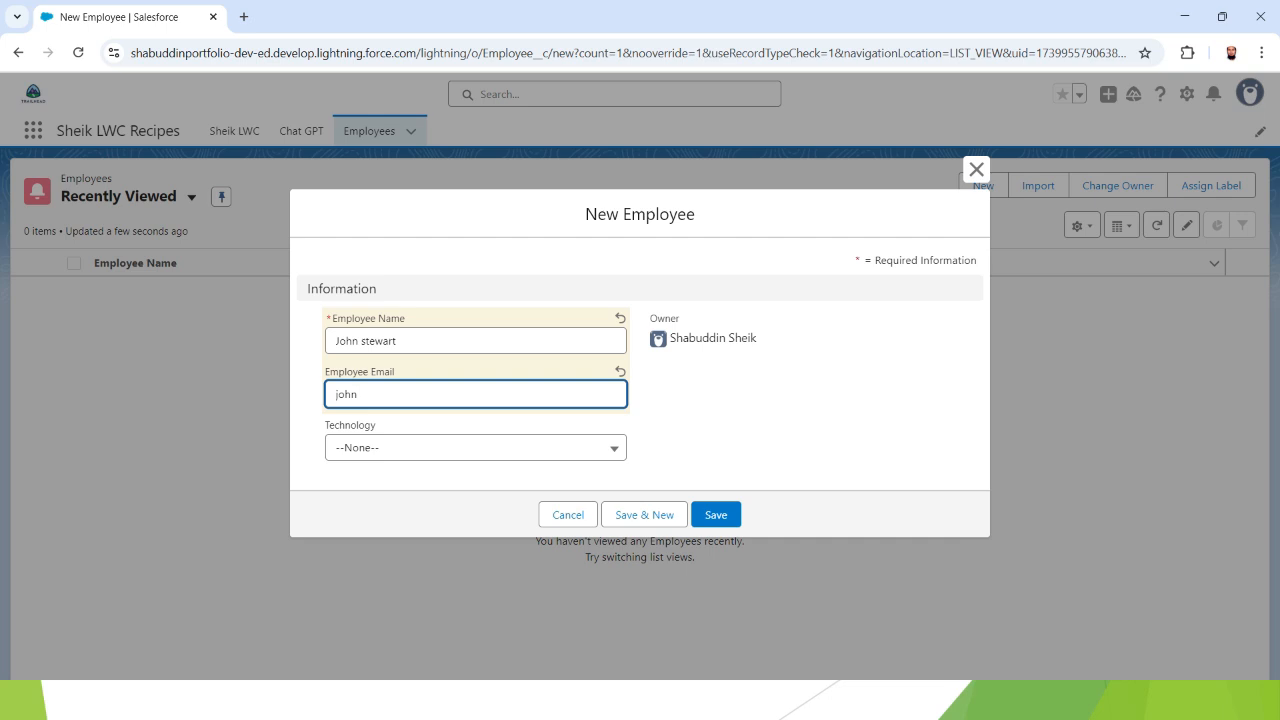
- Set the record's Technology to Python and save it
left_click(476, 448)
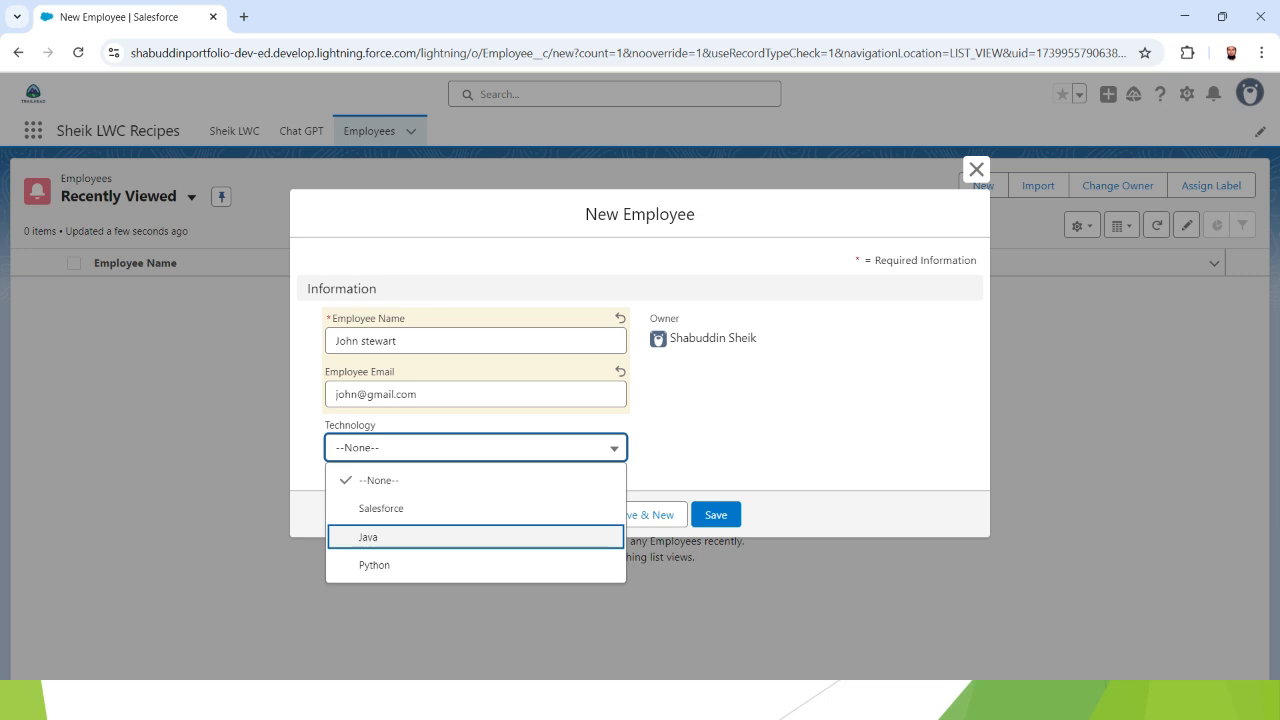
key("Down")
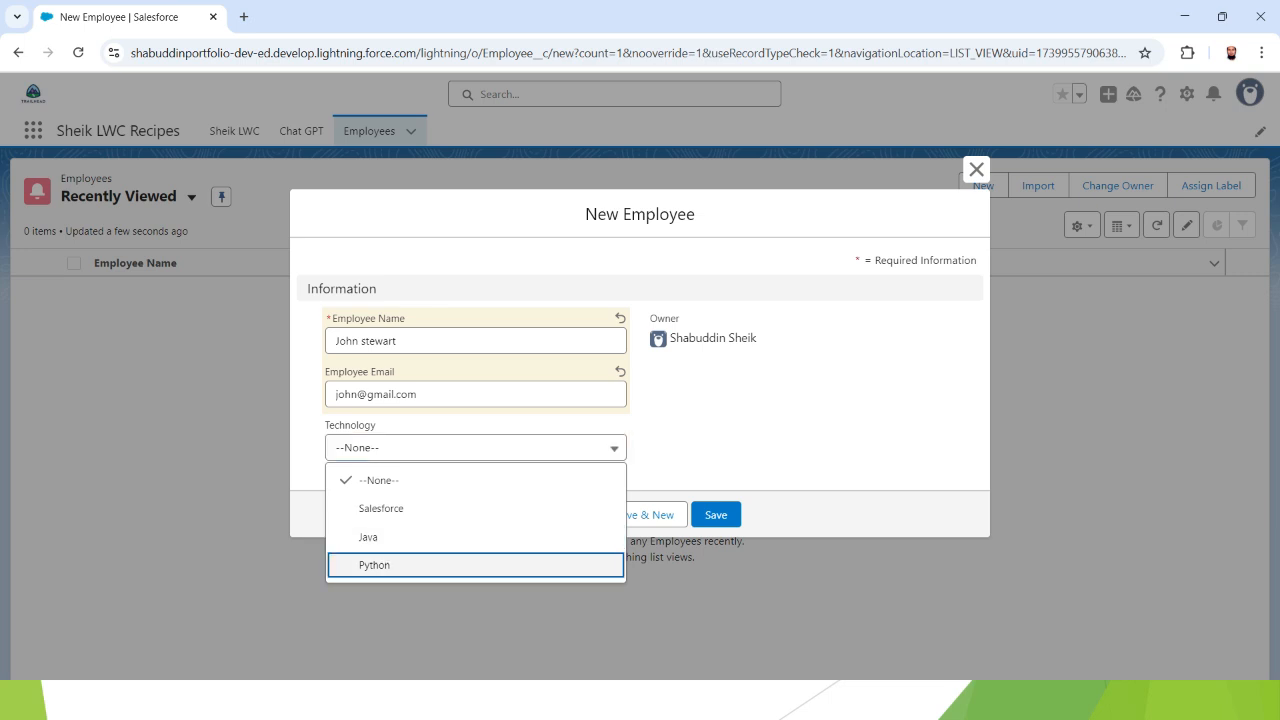
key("Return")
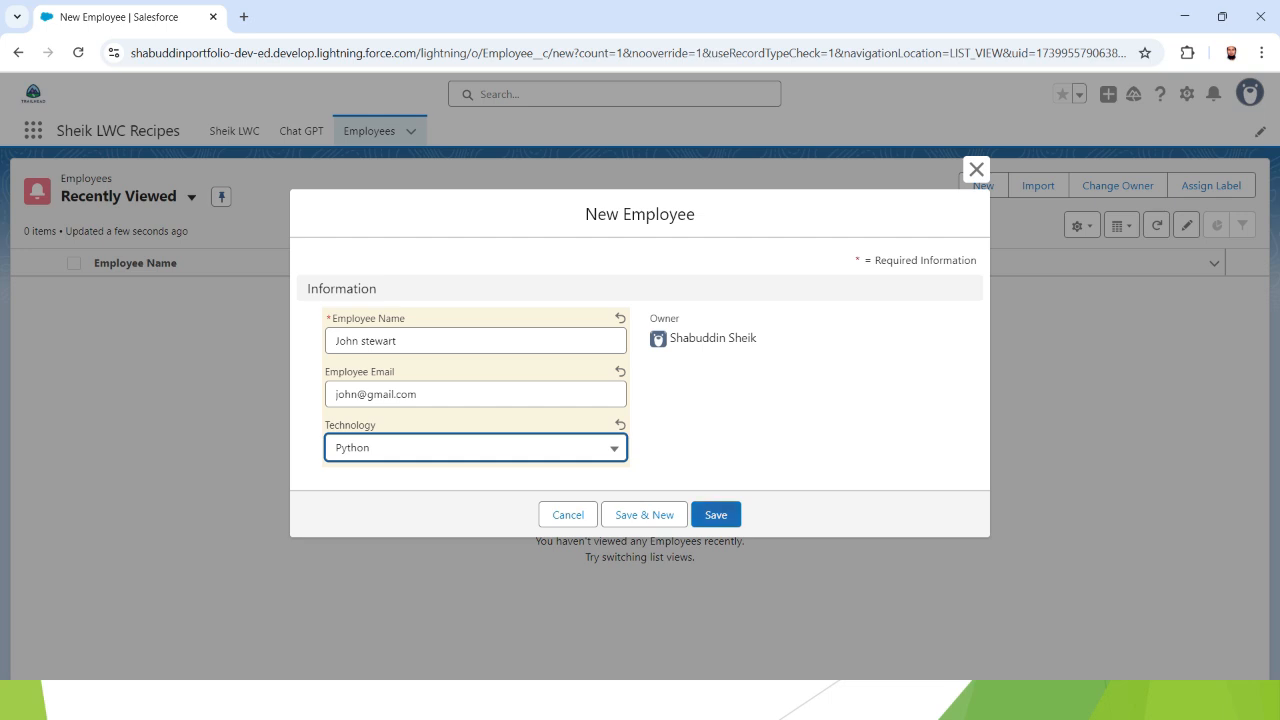
left_click(716, 515)
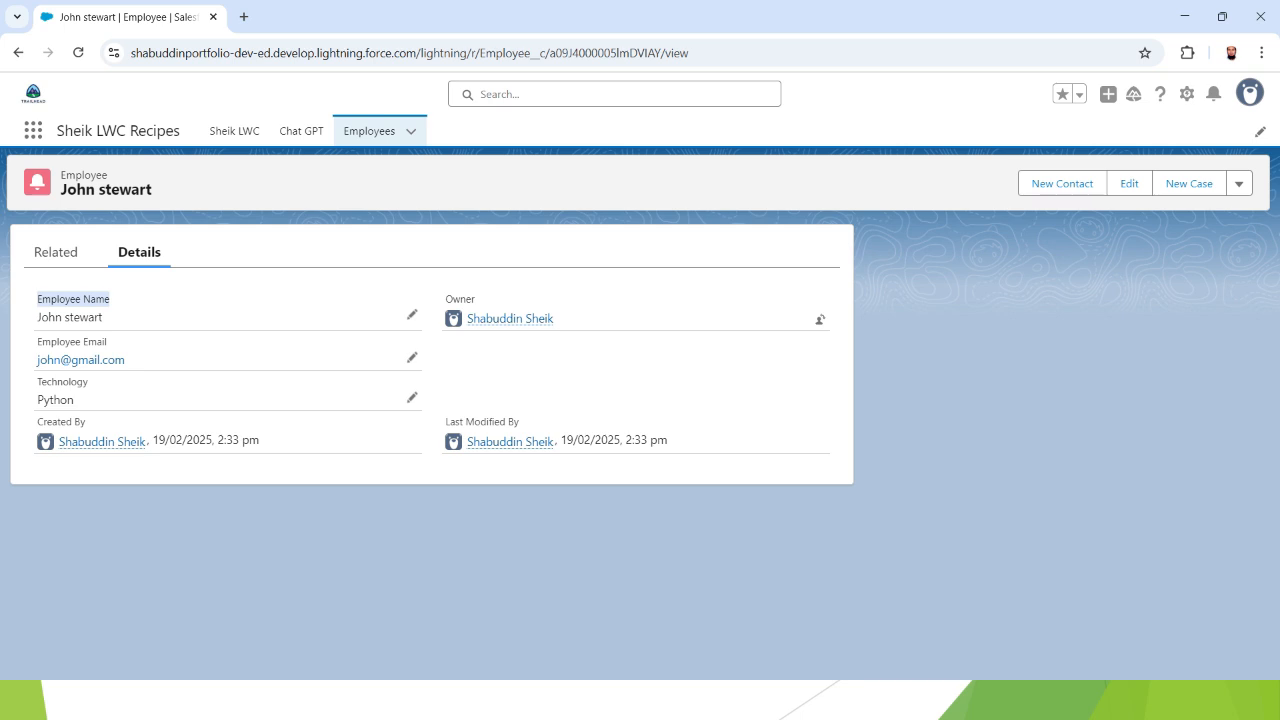
left_click_drag(445, 299, 476, 300)
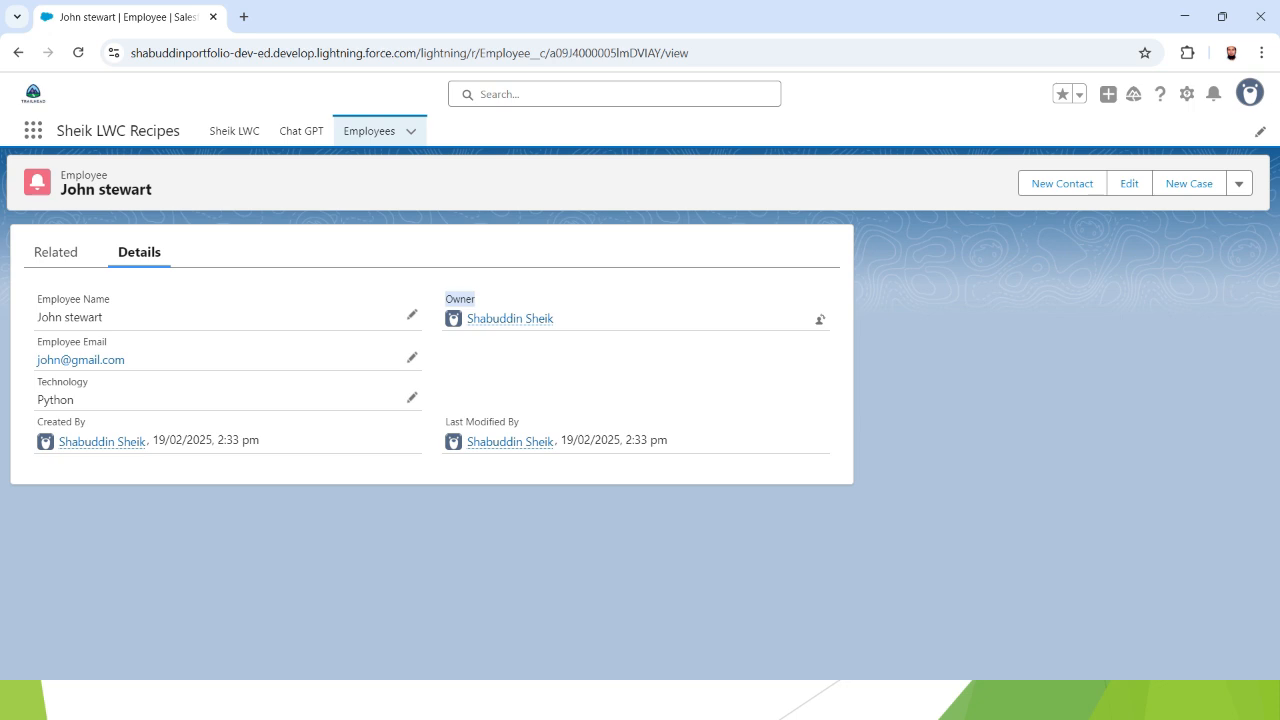
left_click(560, 380)
left_click_drag(445, 422, 514, 422)
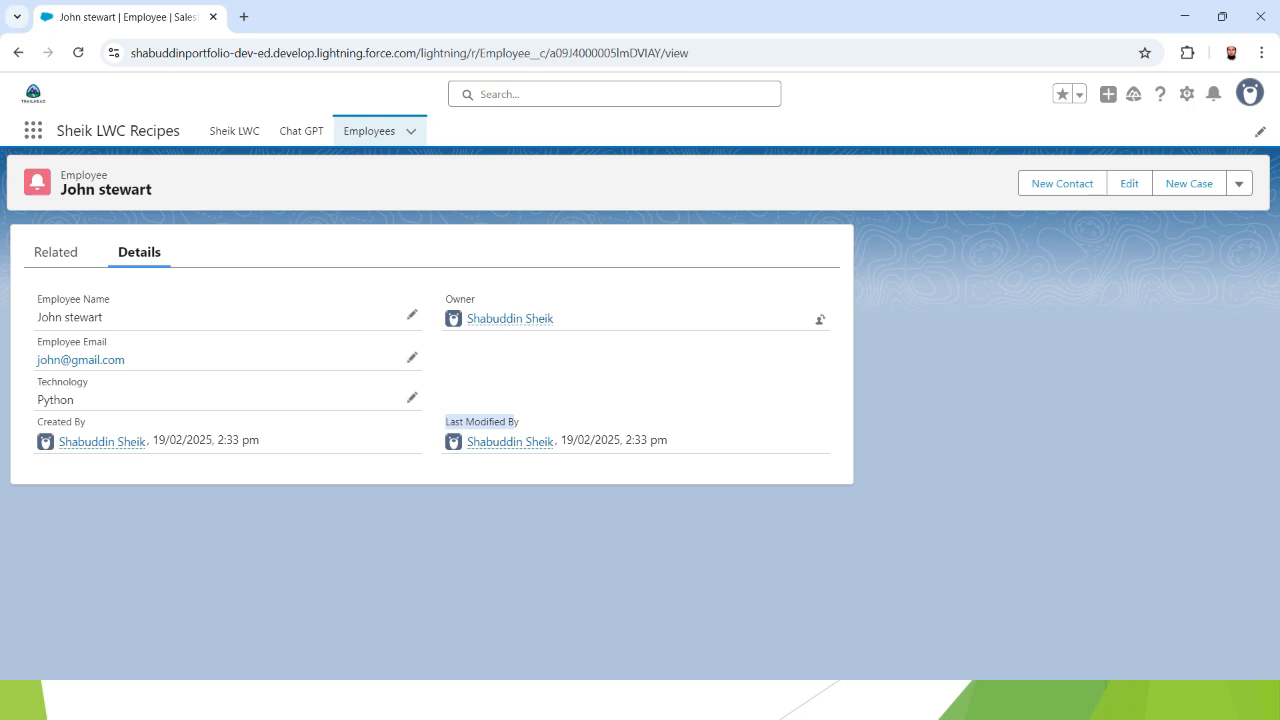
left_click(516, 422)
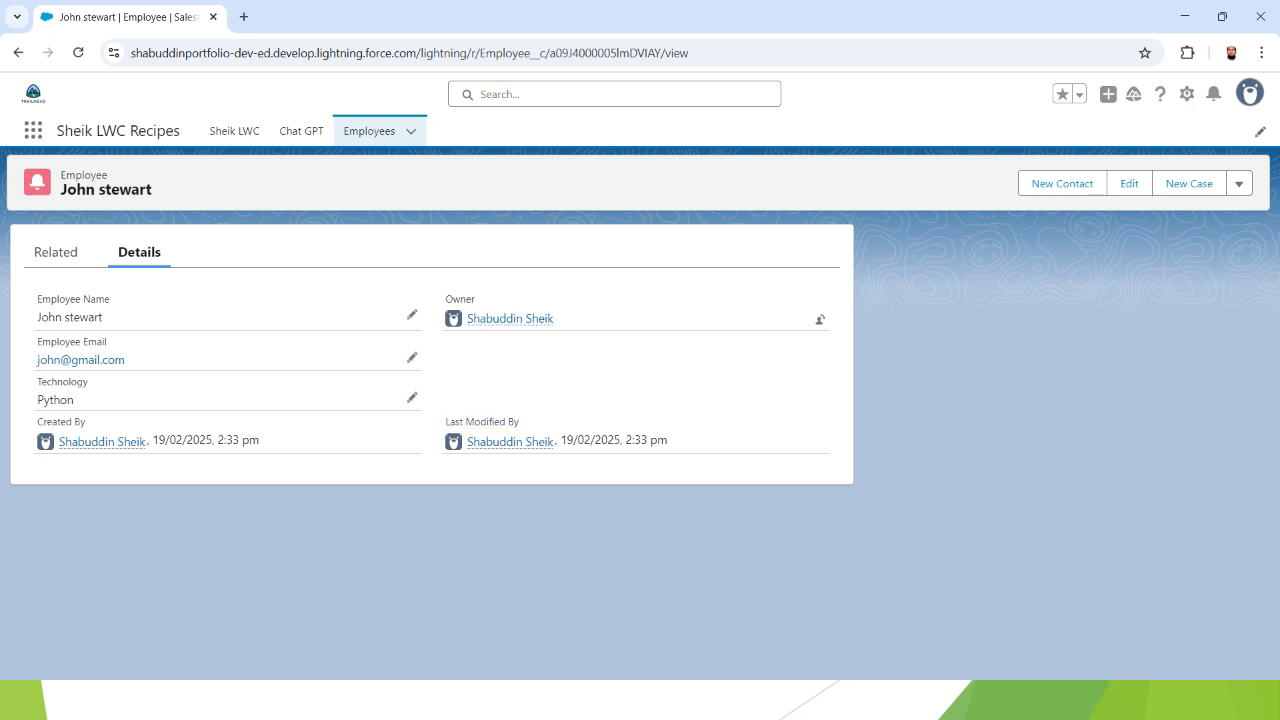